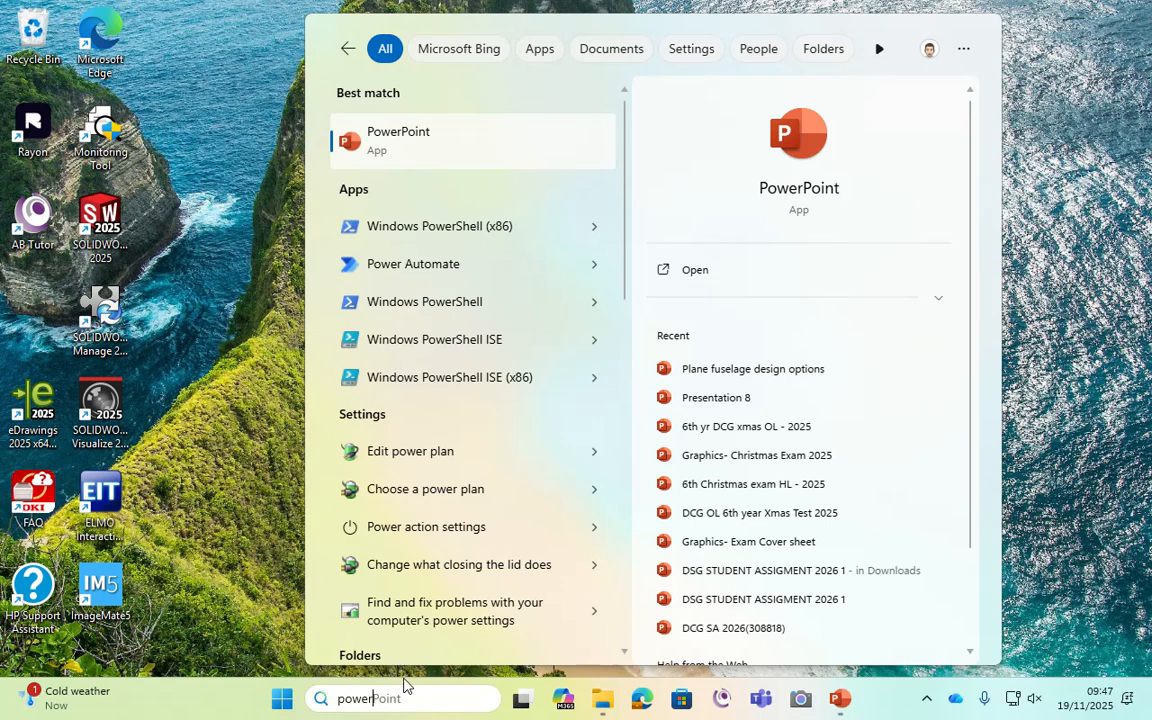
- Start a blank presentation in the PowerPoint desktop app, then minimize the open PowerPoint windows
{"action": "left_click", "coordinate": [368, 158]}
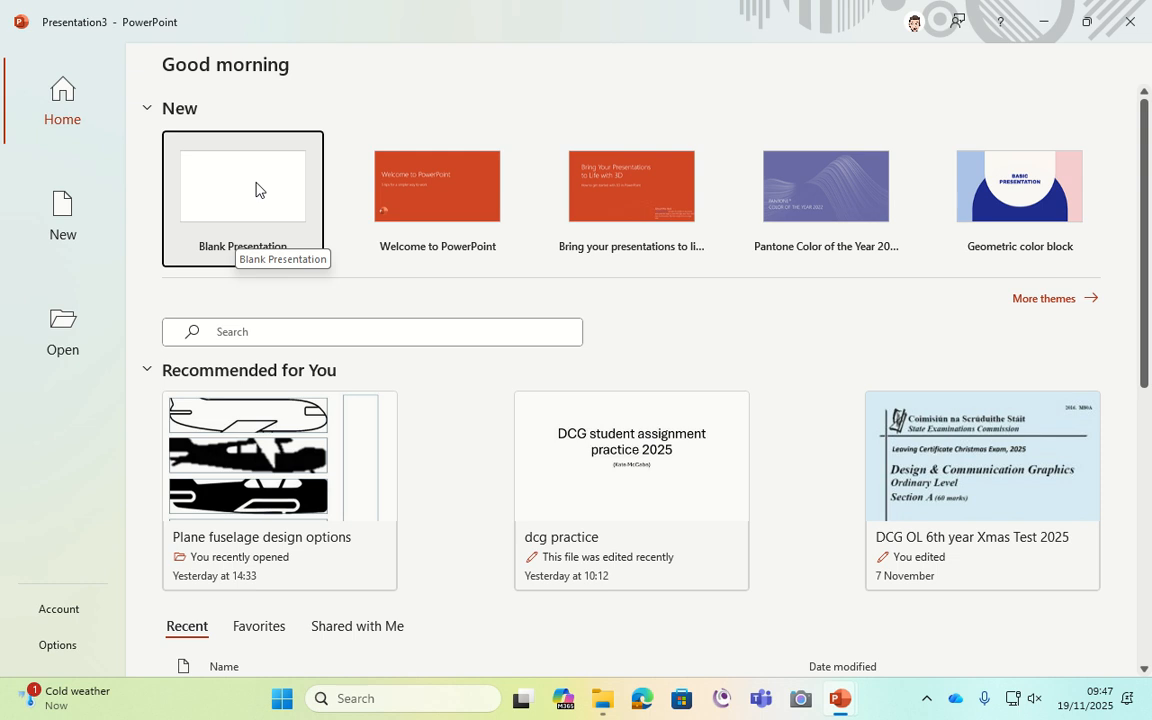
{"action": "left_click", "coordinate": [254, 190]}
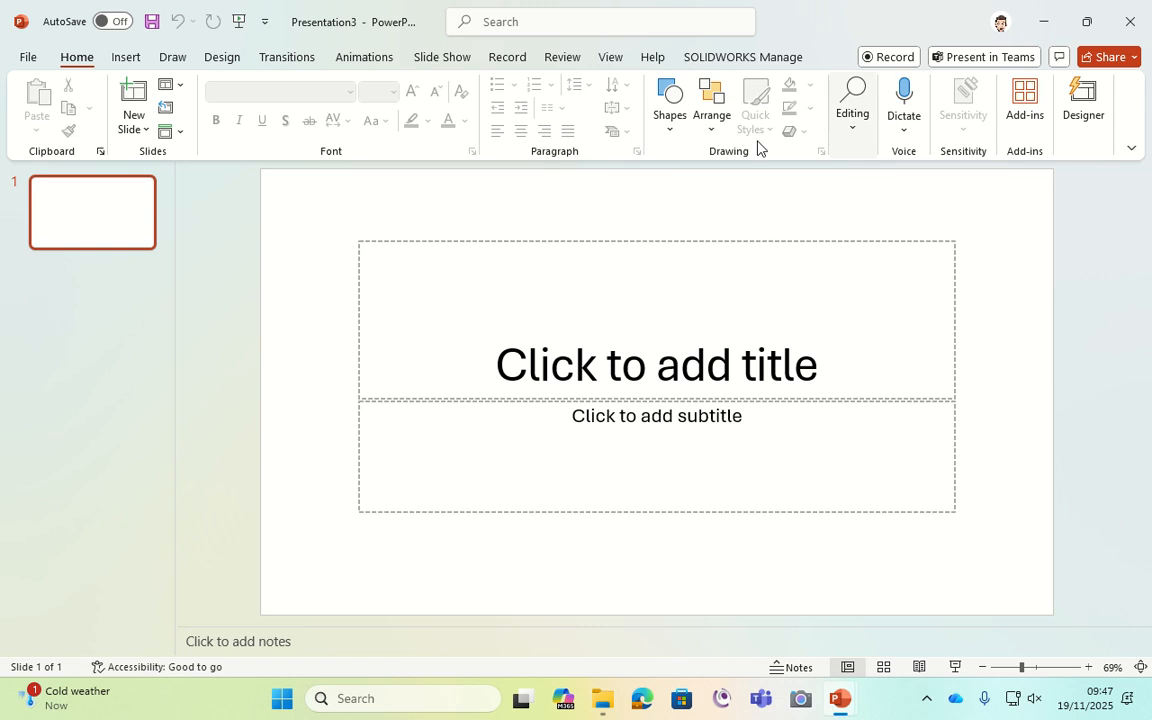
{"action": "mouse_move", "coordinate": [852, 712]}
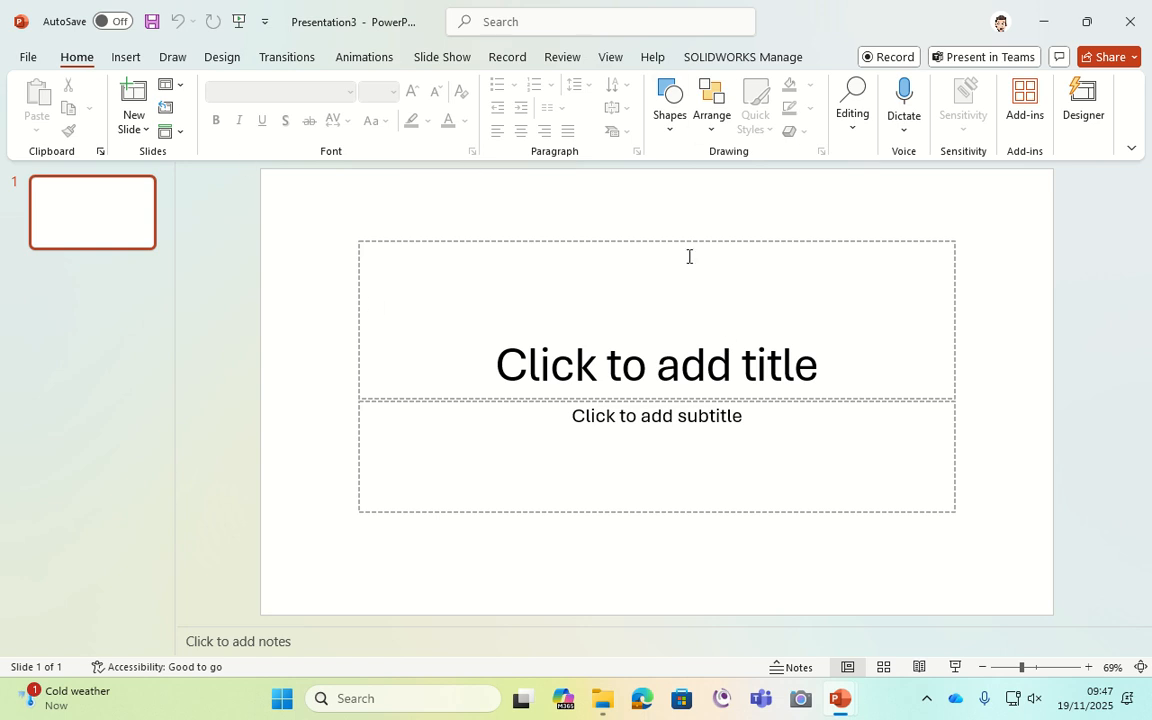
{"action": "left_click", "coordinate": [1043, 22]}
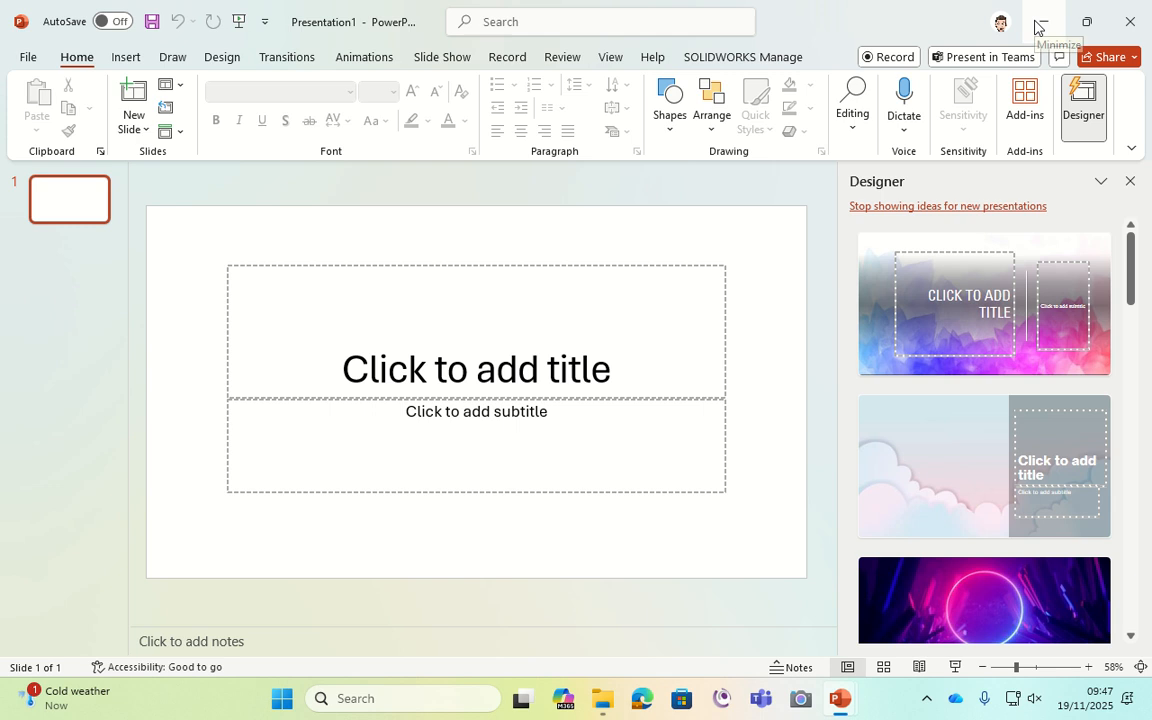
{"action": "left_click", "coordinate": [1037, 24]}
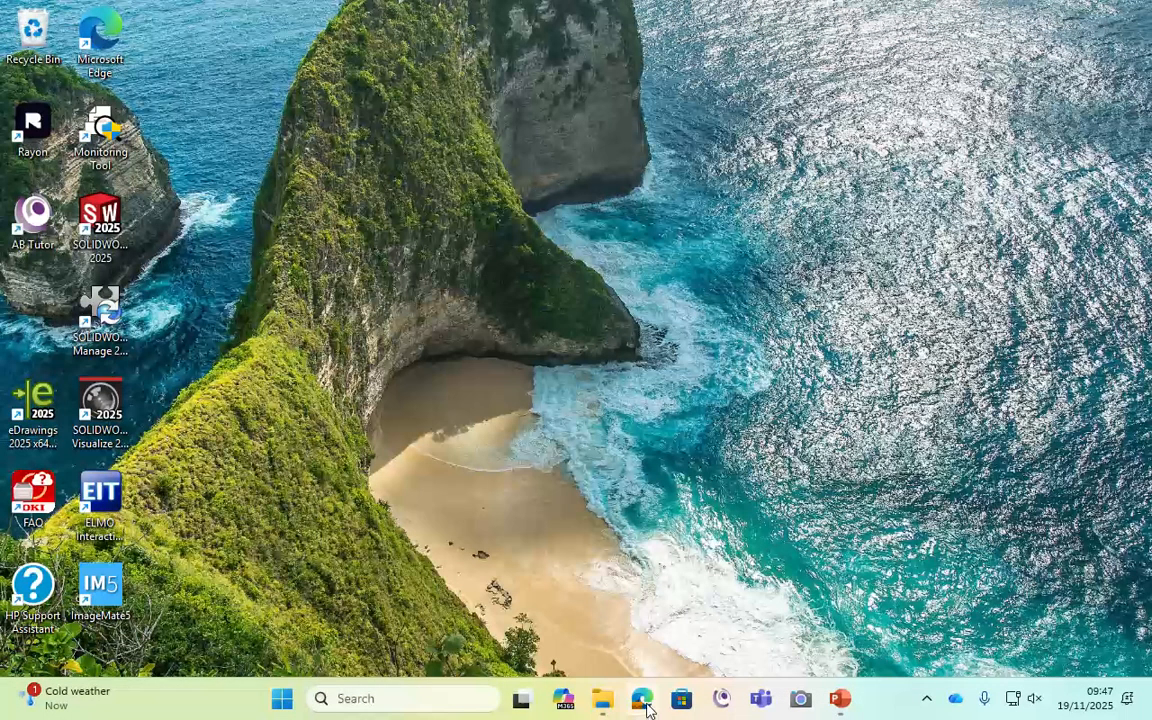
- Switch to Microsoft Edge and go to the Google home page
{"action": "left_click", "coordinate": [642, 700]}
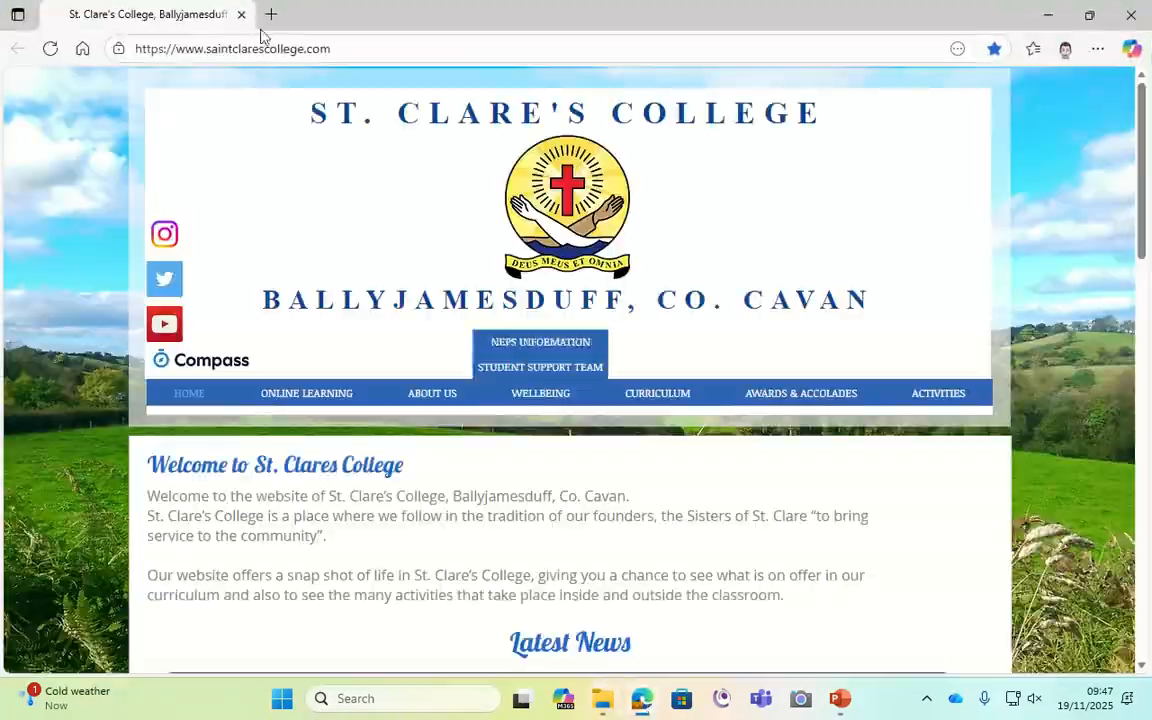
{"action": "left_click", "coordinate": [265, 48]}
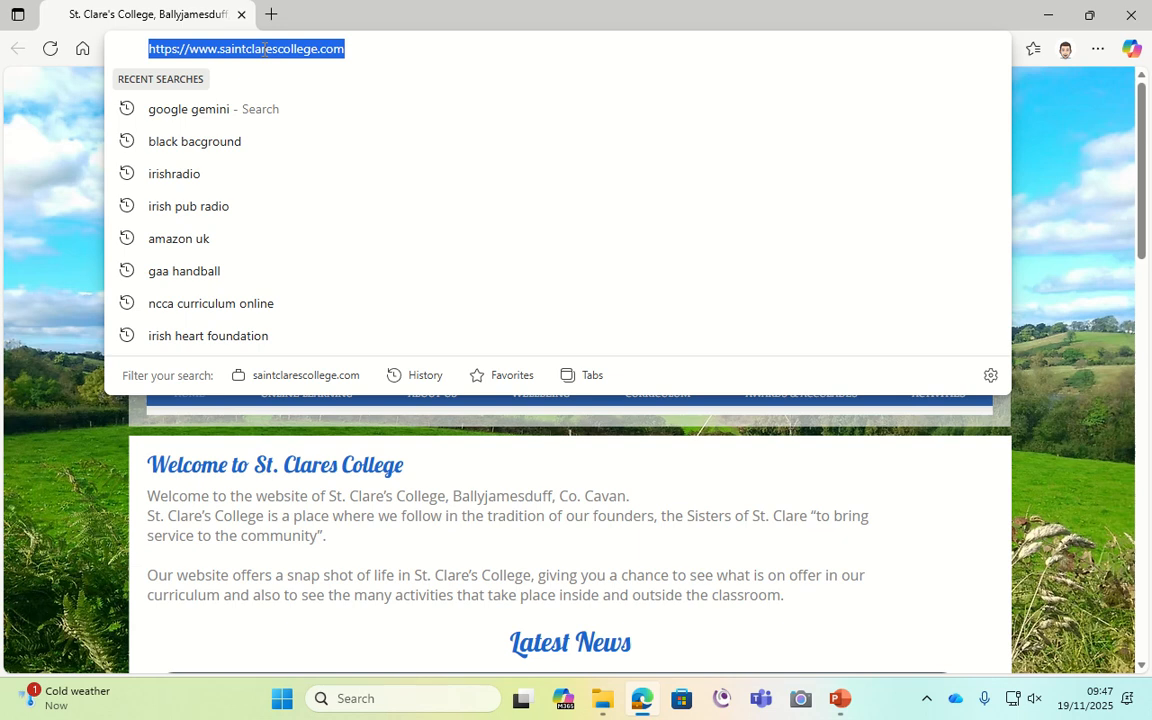
{"action": "type", "text": "goog"}
{"action": "key", "text": "Return"}
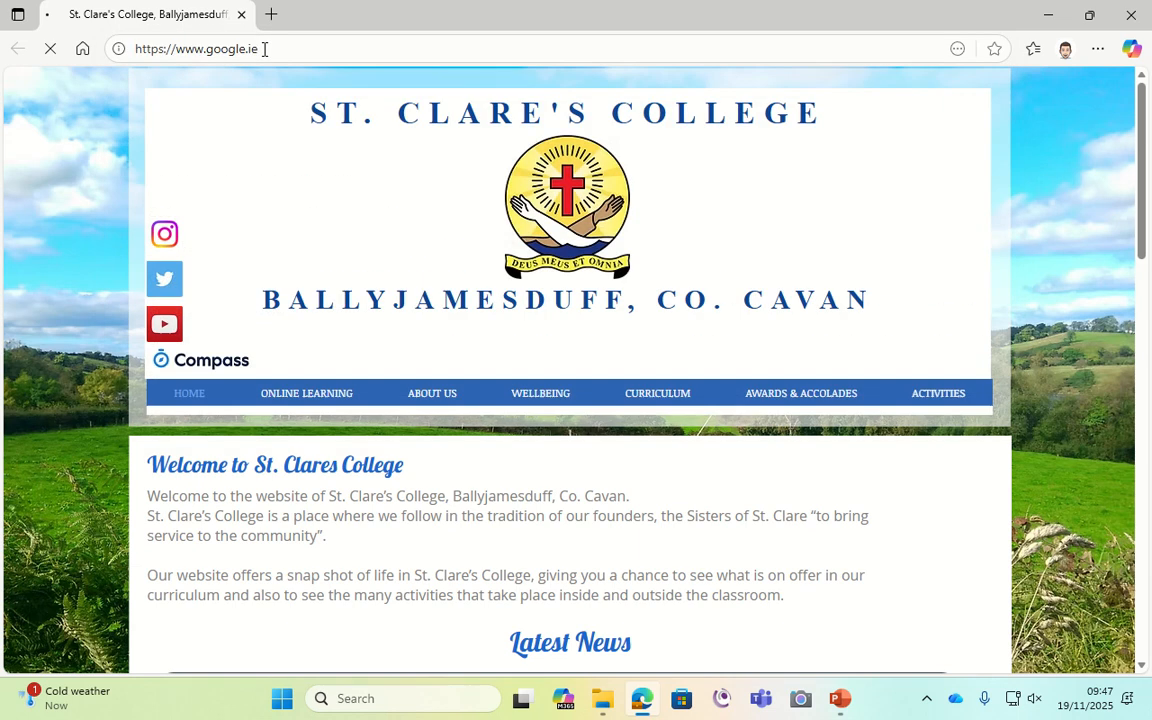
- Search Google for "microsoft 365" and open the "Login | Microsoft 365 Copilot" result
{"action": "left_click", "coordinate": [393, 272]}
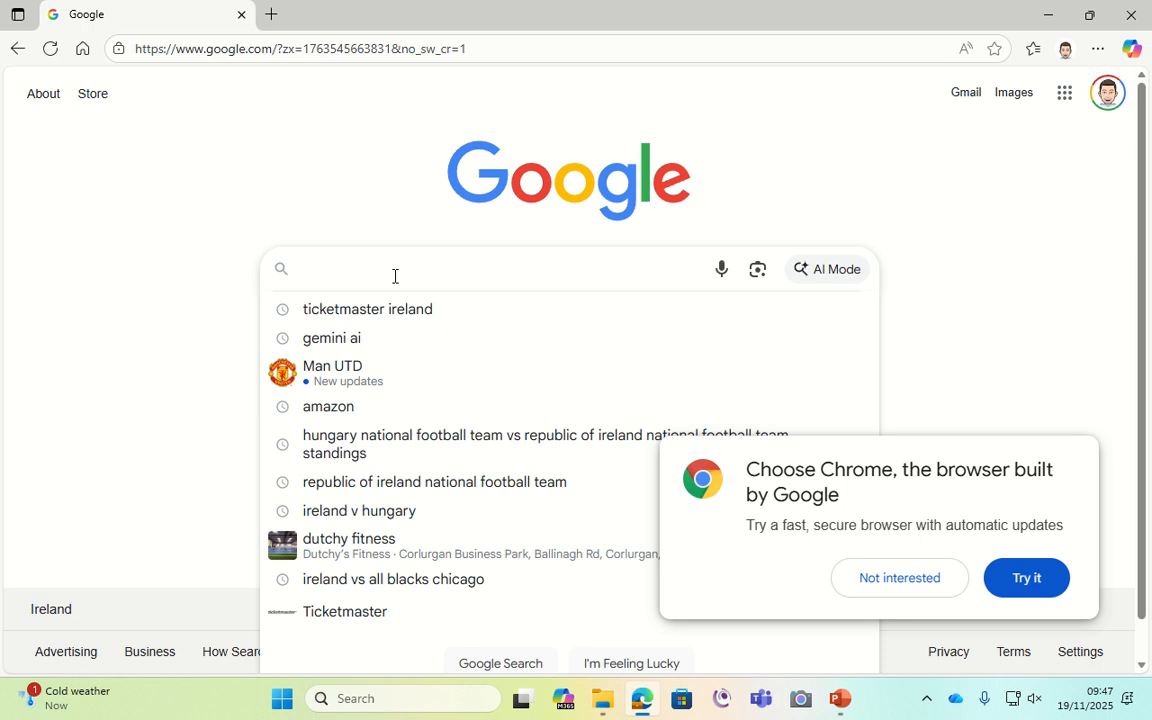
{"action": "scroll", "coordinate": [395, 276], "scroll_direction": "down", "scroll_amount": 1}
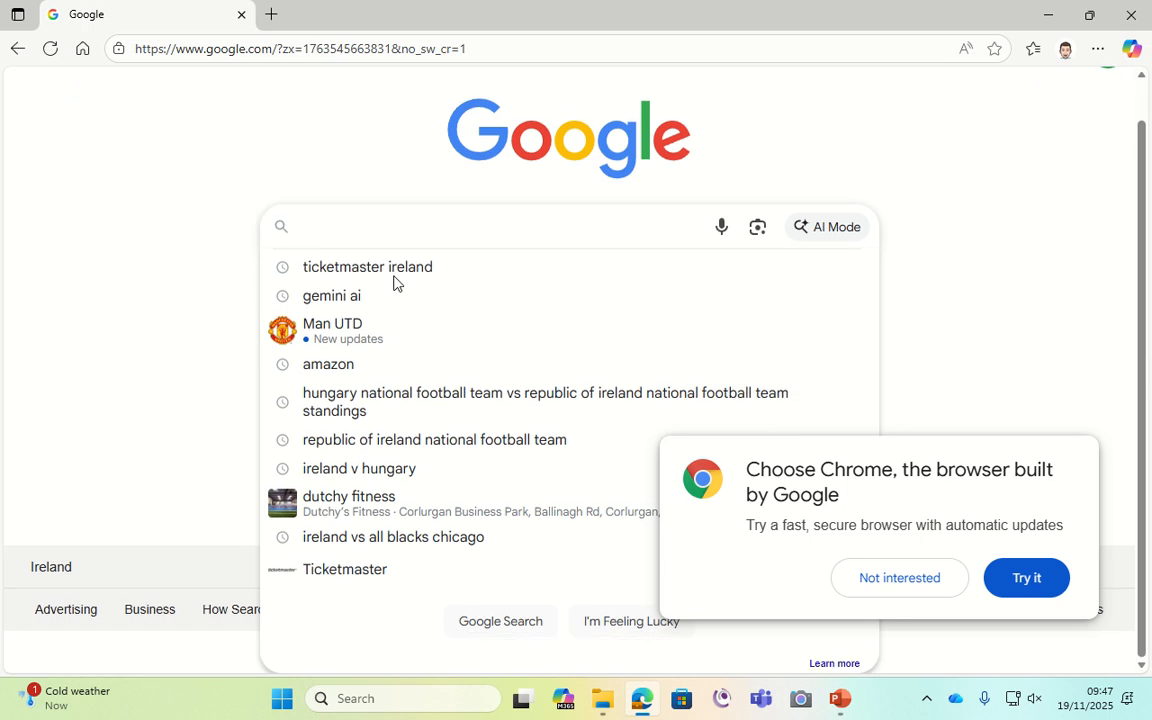
{"action": "type", "text": "micos"}
{"action": "scroll", "coordinate": [394, 225], "scroll_direction": "up", "scroll_amount": 1}
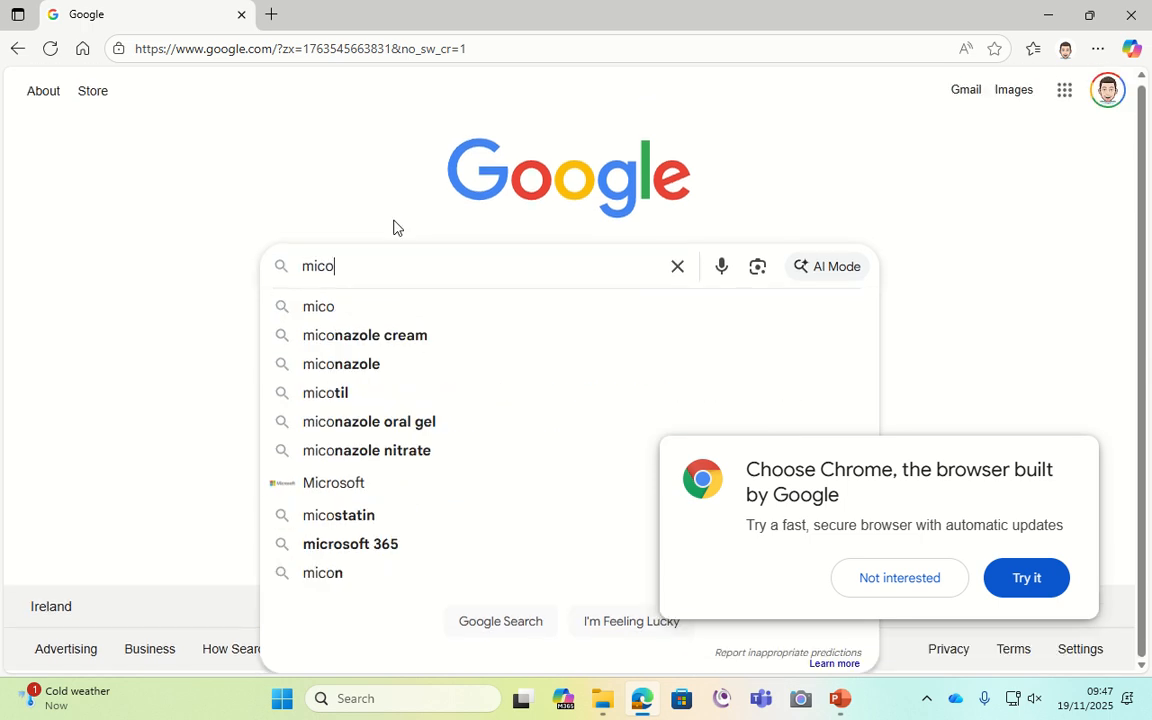
{"action": "key", "text": "BackSpace"}
{"action": "key", "text": "BackSpace"}
{"action": "type", "text": "rosof"}
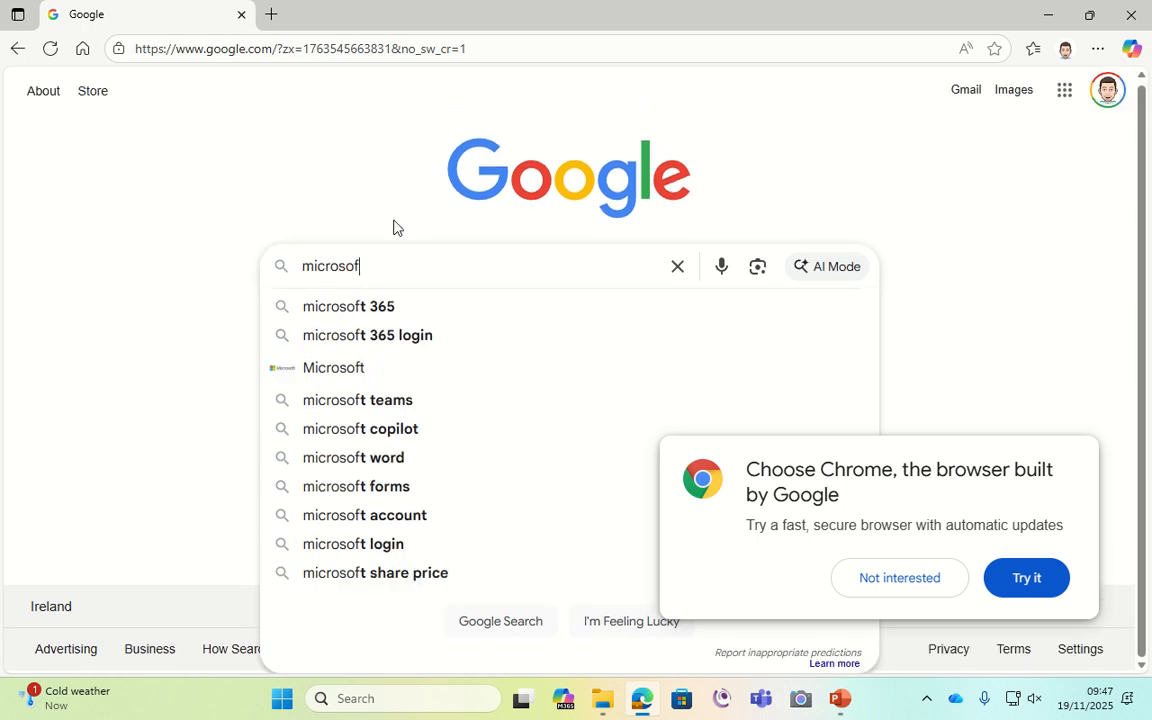
{"action": "key", "text": "Down"}
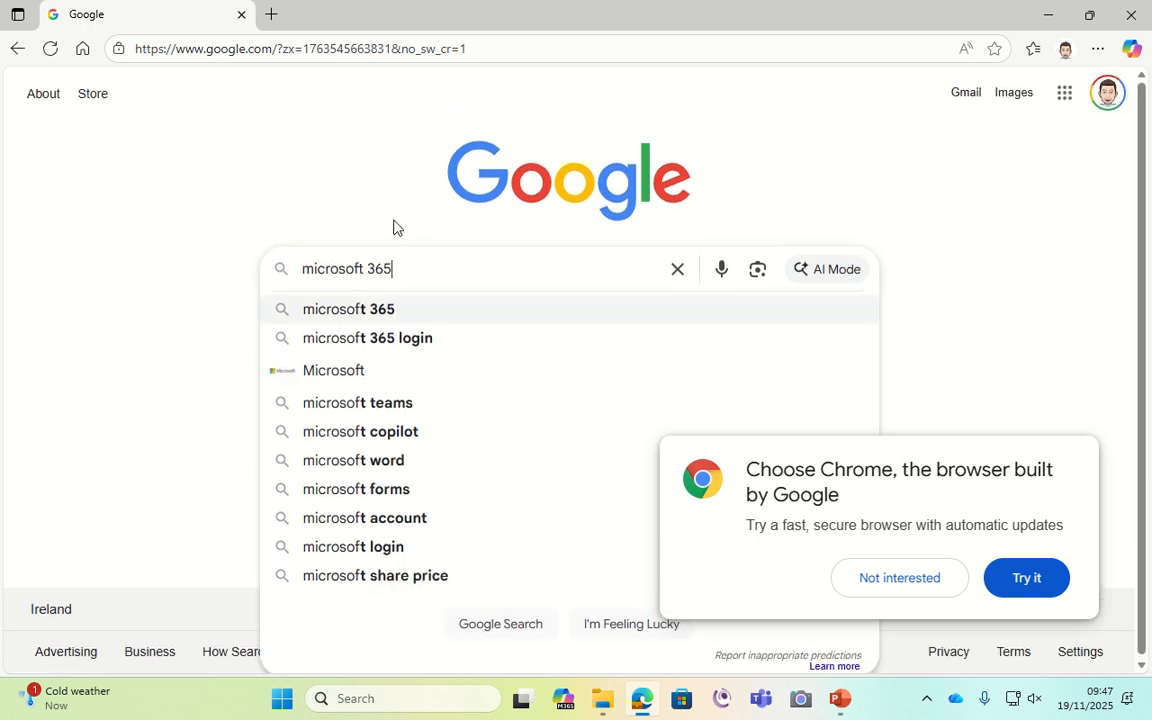
{"action": "key", "text": "Return"}
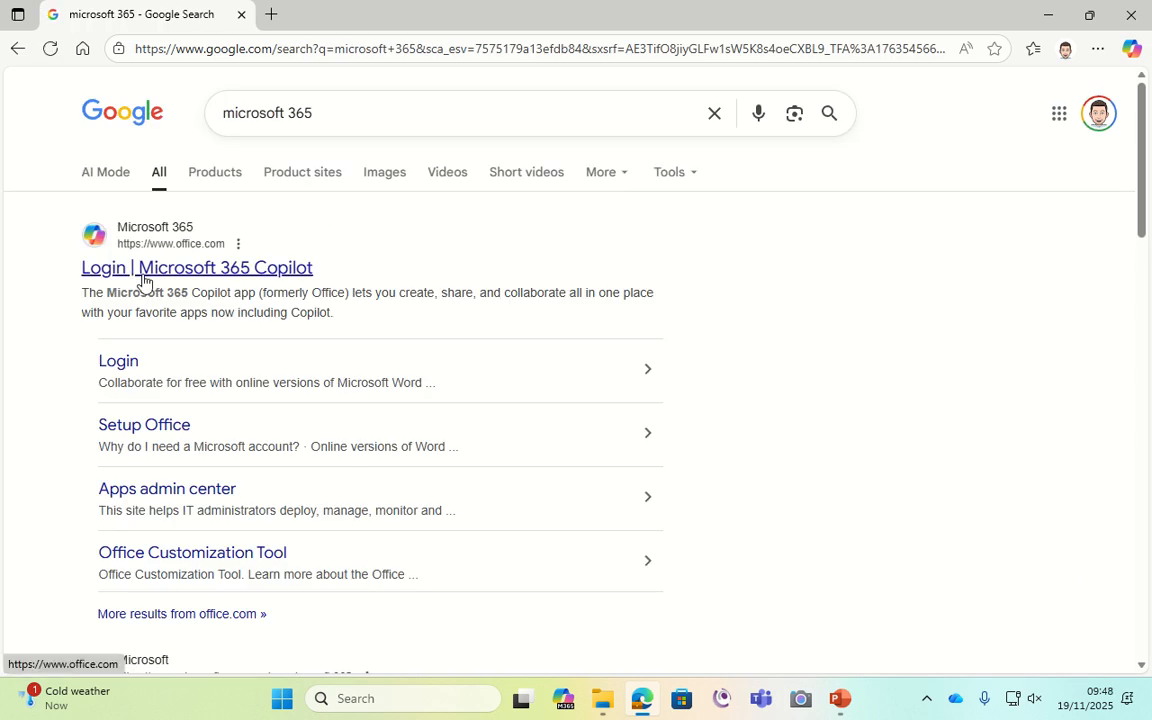
{"action": "left_click", "coordinate": [143, 279]}
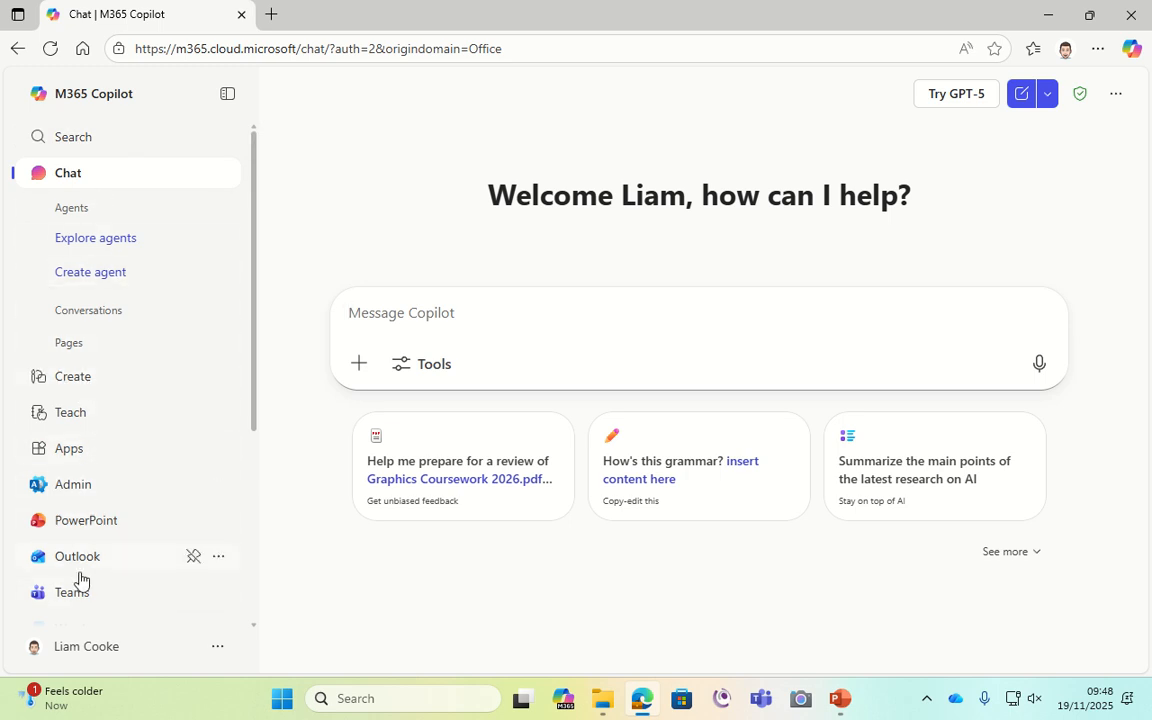
- Open the Microsoft 365 Apps page and look through the apps offered there
{"action": "scroll", "coordinate": [81, 328], "scroll_direction": "down", "scroll_amount": 2}
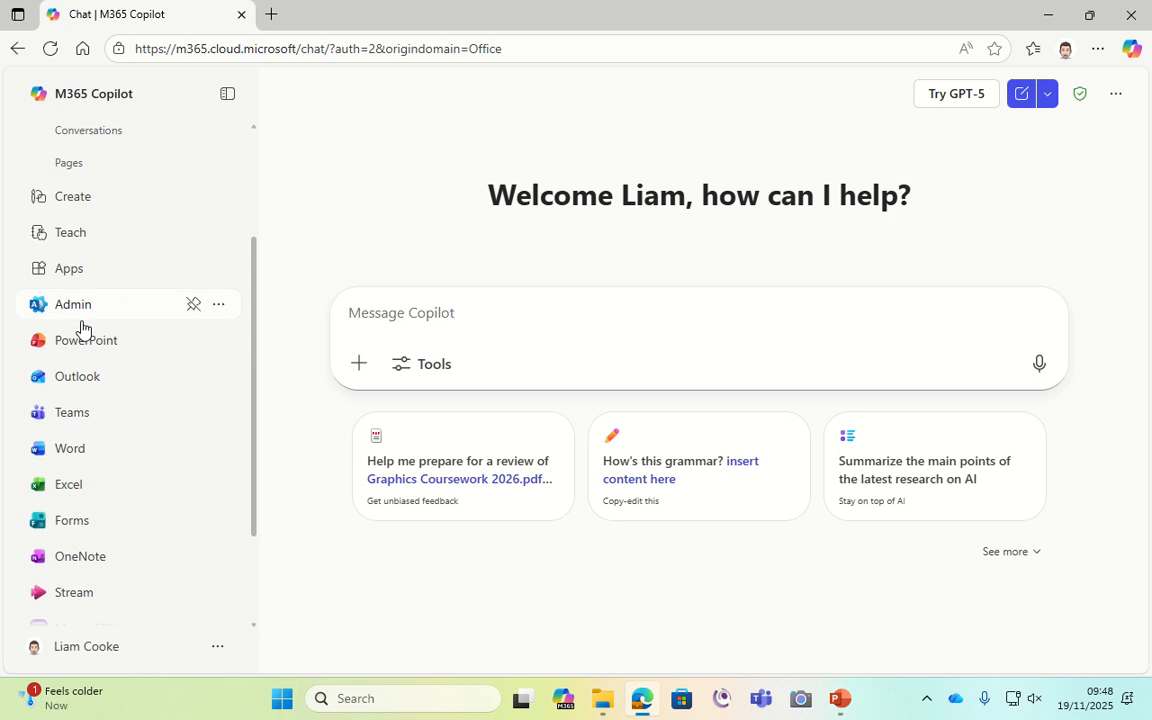
{"action": "scroll", "coordinate": [55, 420], "scroll_direction": "down", "scroll_amount": 2}
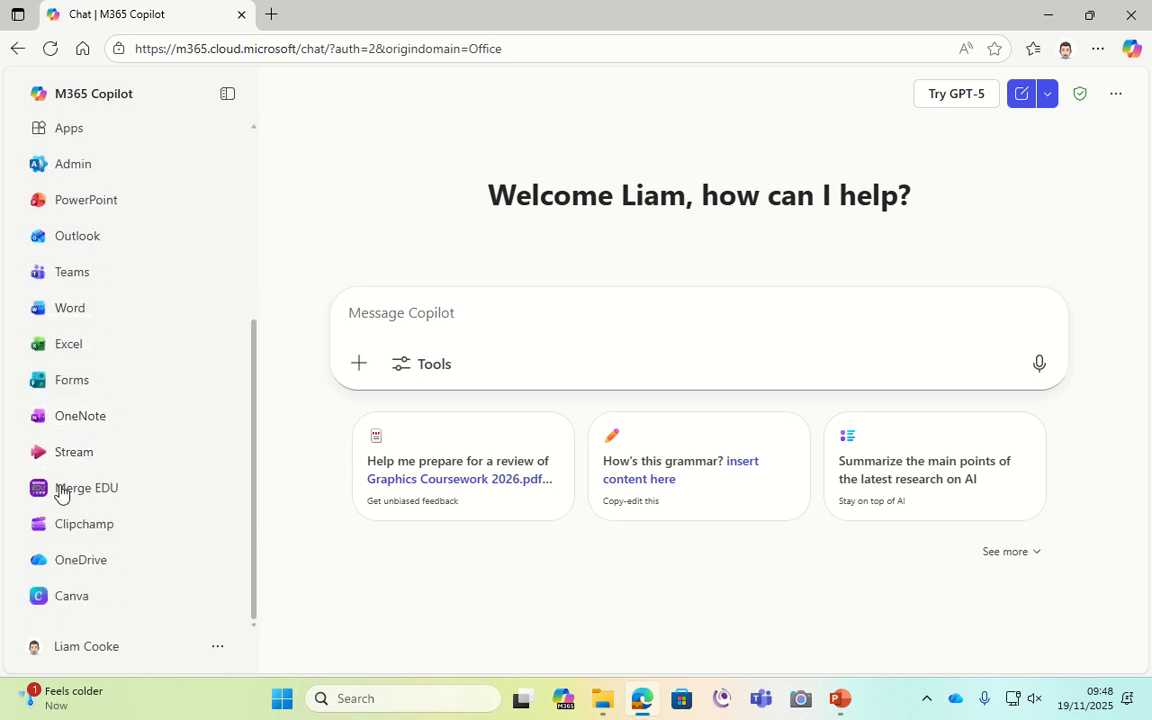
{"action": "scroll", "coordinate": [72, 481], "scroll_direction": "up", "scroll_amount": 4}
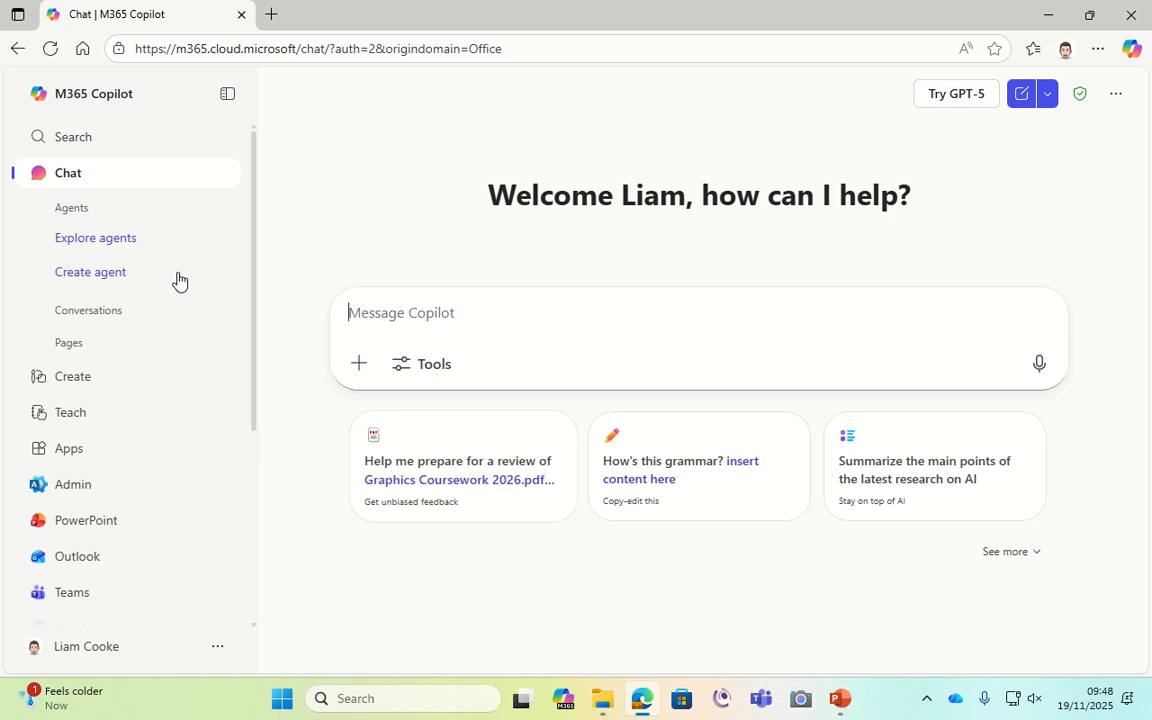
{"action": "left_click", "coordinate": [68, 450]}
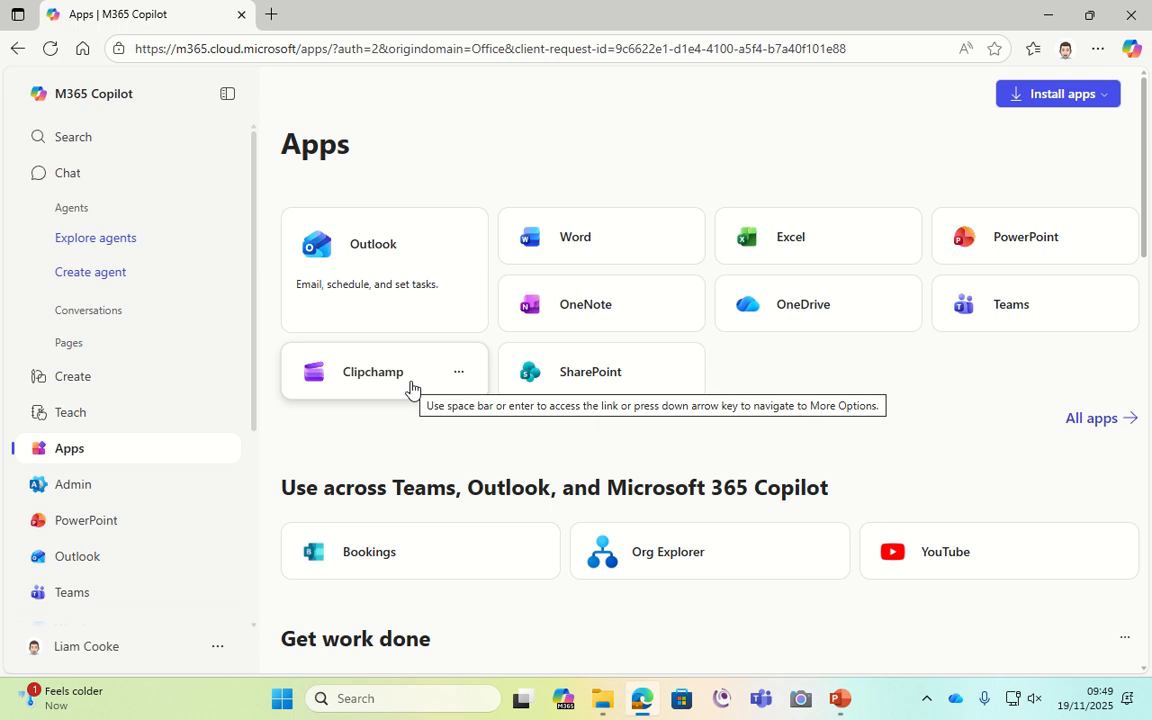
{"action": "scroll", "coordinate": [419, 437], "scroll_direction": "down", "scroll_amount": 5}
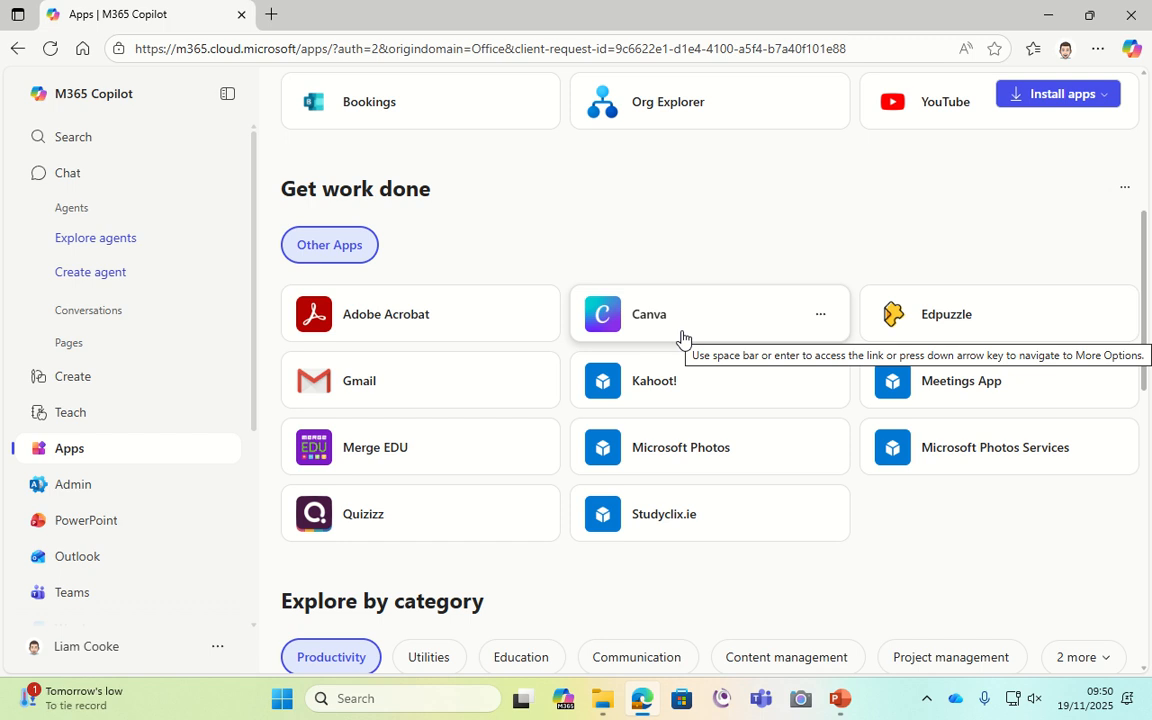
{"action": "scroll", "coordinate": [681, 337], "scroll_direction": "up", "scroll_amount": 3}
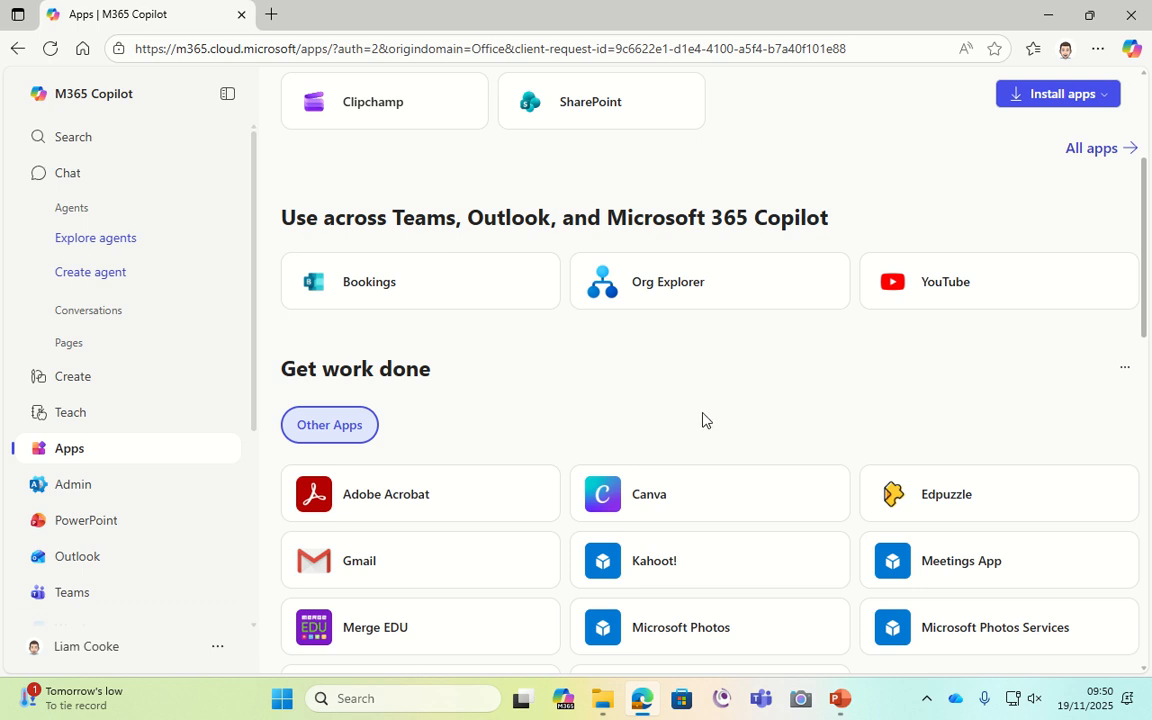
{"action": "scroll", "coordinate": [702, 420], "scroll_direction": "up", "scroll_amount": 4}
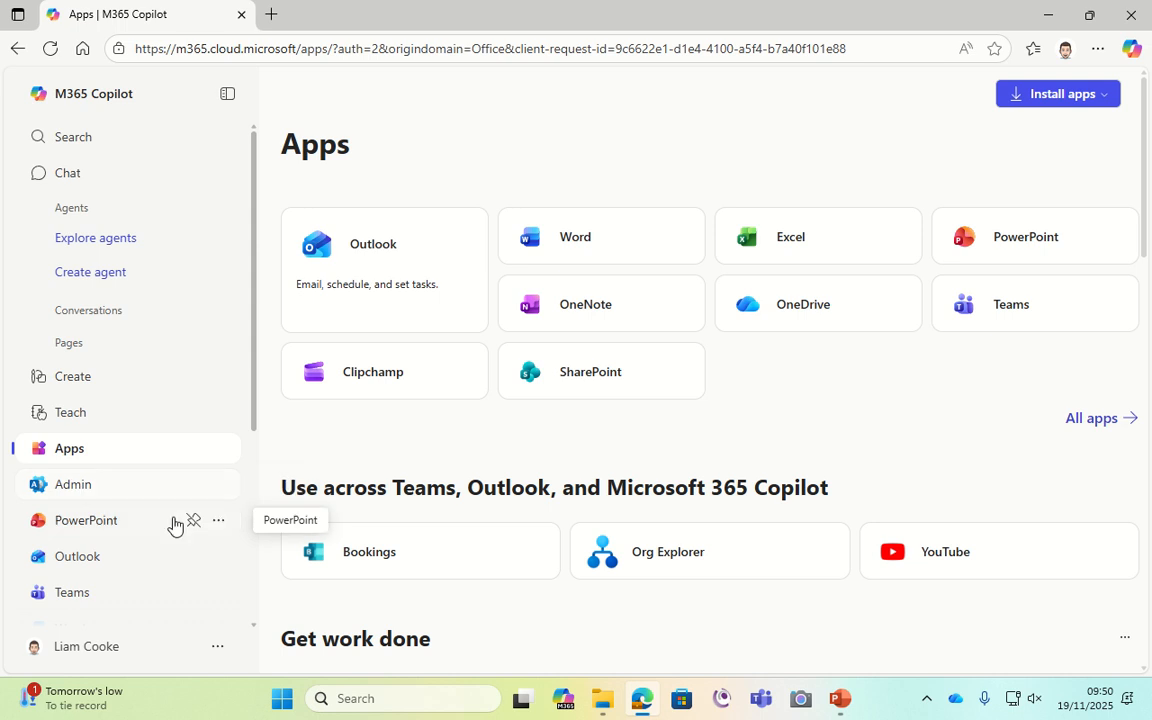
- Unpin PowerPoint from the Microsoft 365 app shortcuts
{"action": "left_click", "coordinate": [194, 522]}
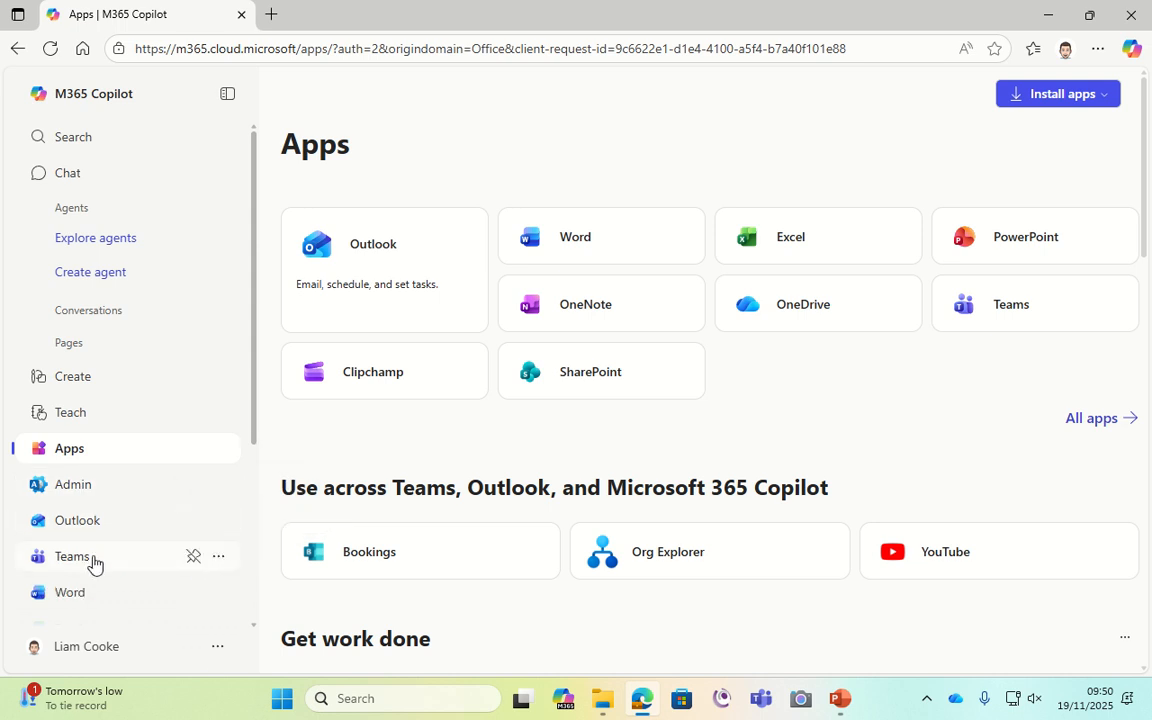
{"action": "scroll", "coordinate": [165, 442], "scroll_direction": "down", "scroll_amount": 3}
{"action": "scroll", "coordinate": [113, 296], "scroll_direction": "down", "scroll_amount": 1}
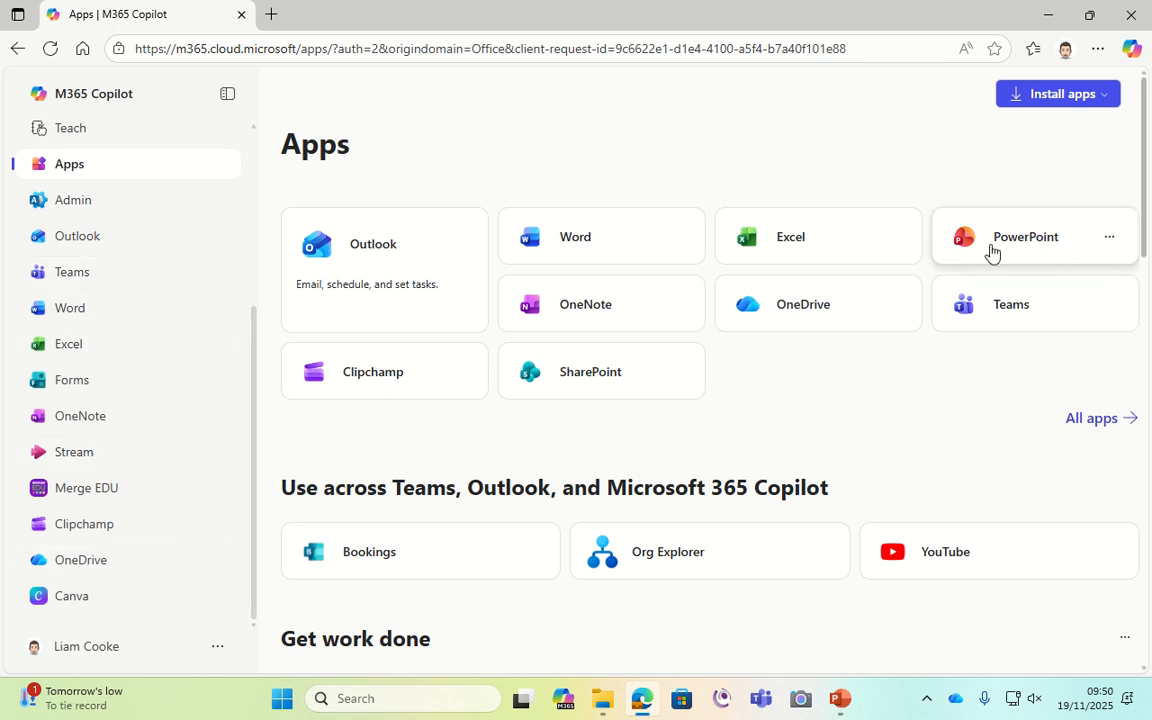
- Pin PowerPoint to the Microsoft 365 app shortcuts and move it up between Admin and Outlook
{"action": "left_click", "coordinate": [1109, 240]}
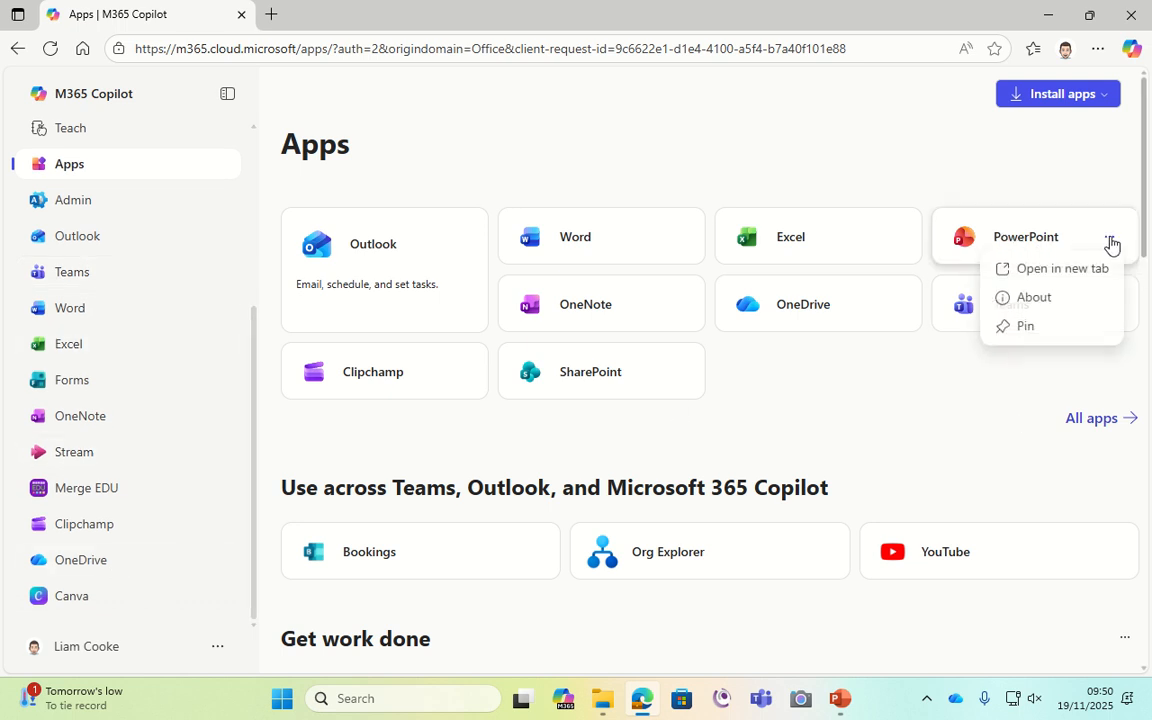
{"action": "left_click", "coordinate": [1027, 328]}
{"action": "scroll", "coordinate": [72, 470], "scroll_direction": "up", "scroll_amount": 3}
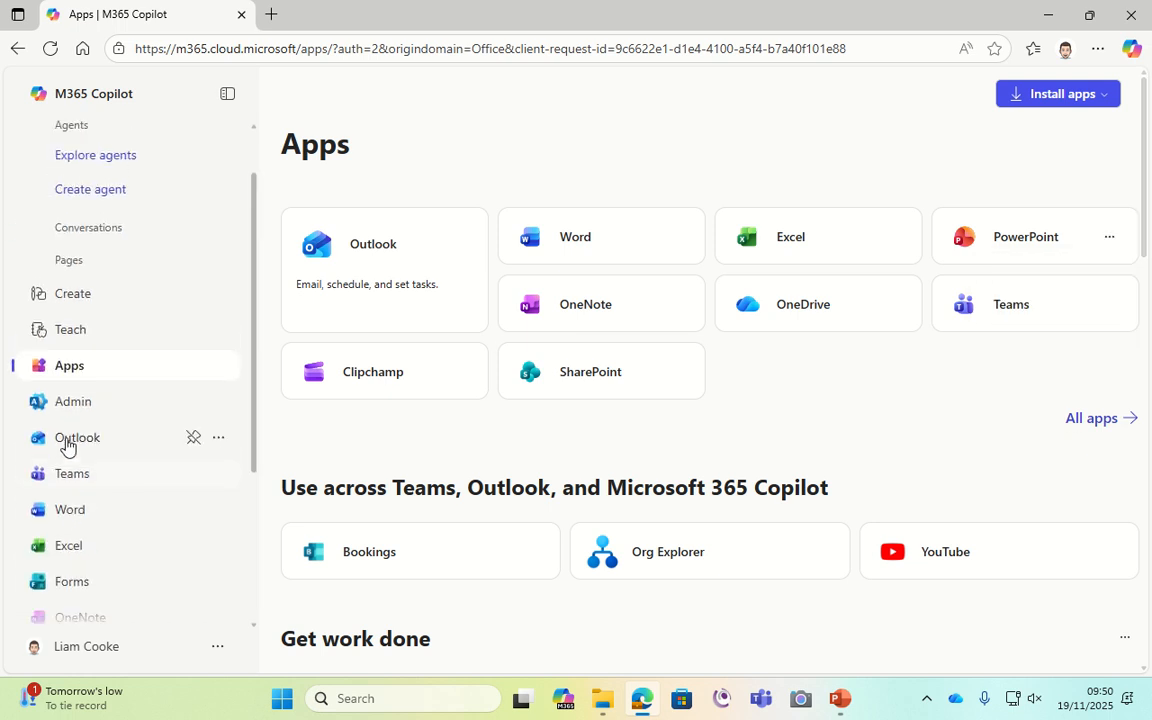
{"action": "scroll", "coordinate": [85, 488], "scroll_direction": "down", "scroll_amount": 3}
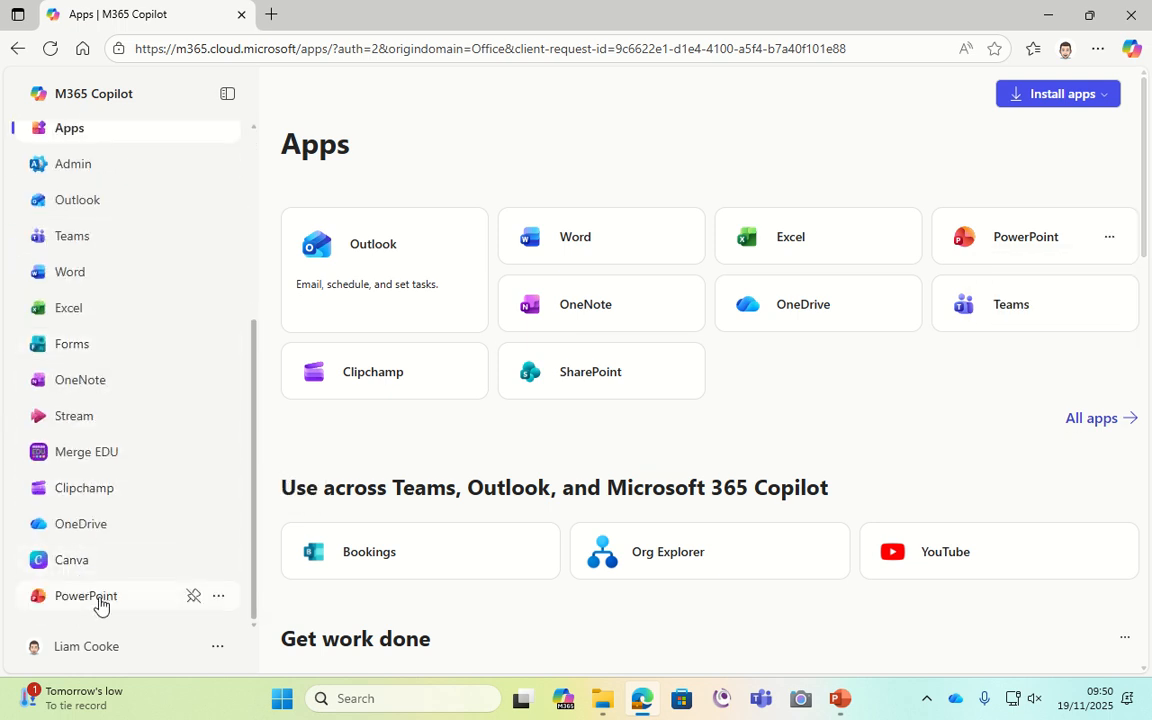
{"action": "left_click_drag", "start_coordinate": [100, 605], "coordinate": [98, 329]}
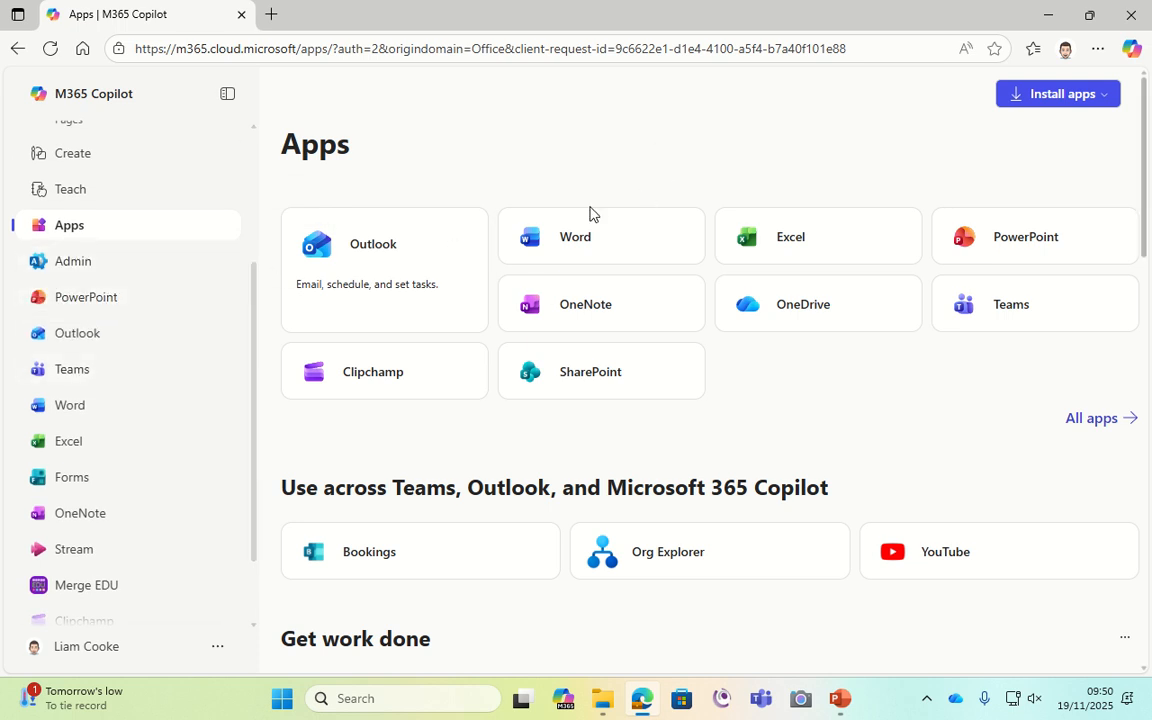
- Open PowerPoint for the web from the pinned shortcuts and create a blank presentation
{"action": "left_click", "coordinate": [74, 296]}
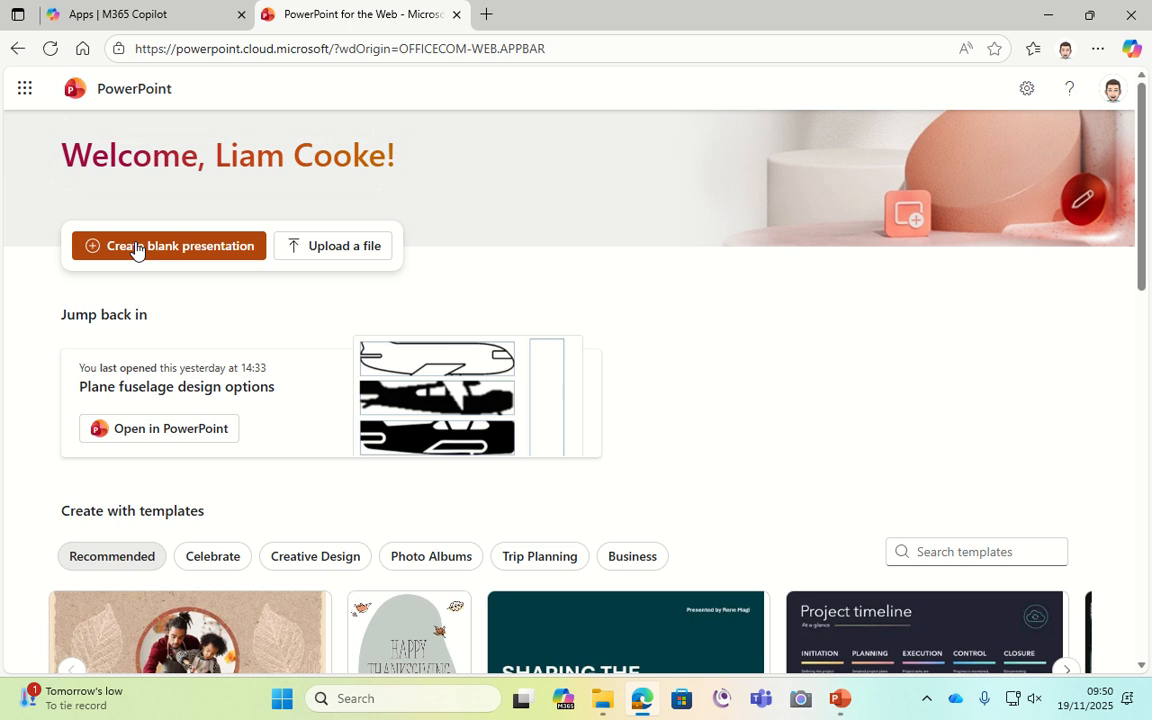
{"action": "left_click", "coordinate": [137, 247]}
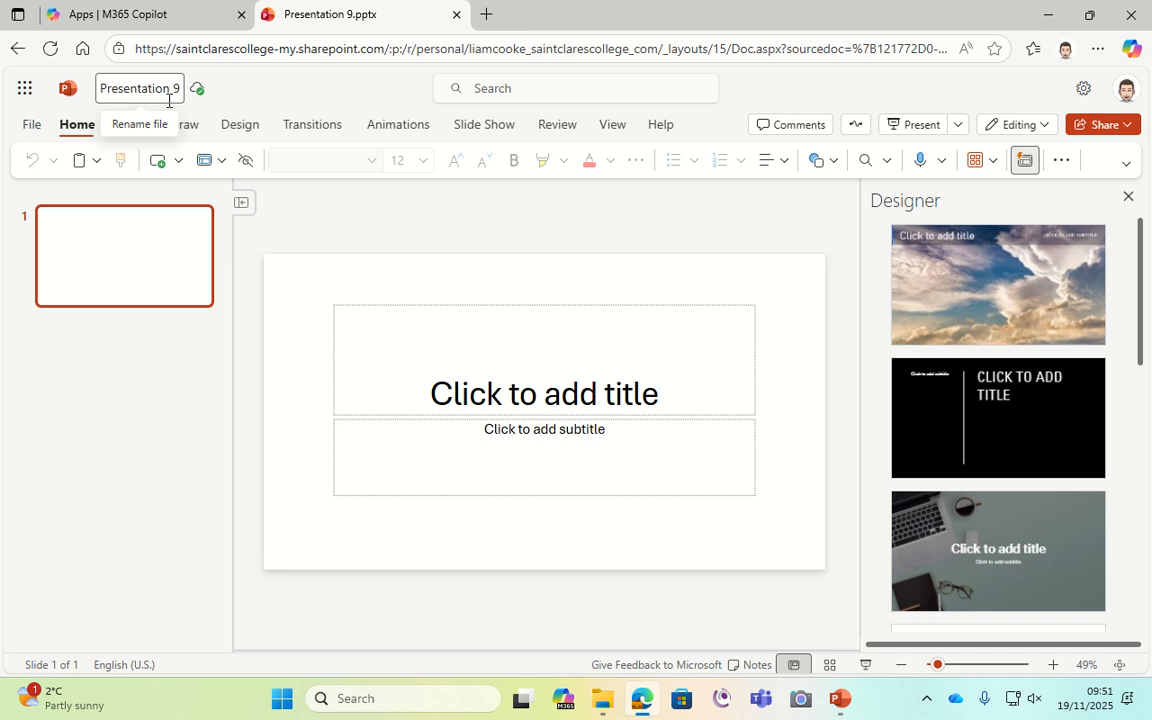
- Rename the new presentation file as "My Online profile"
{"action": "left_click", "coordinate": [168, 86]}
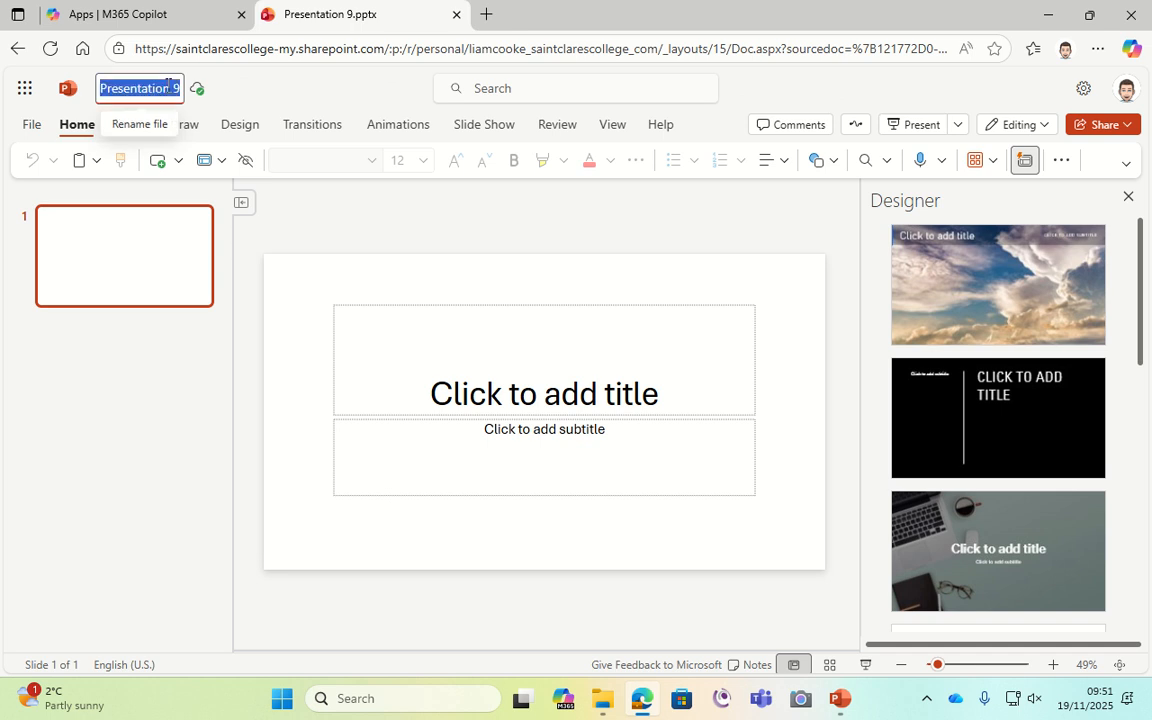
{"action": "key", "text": "BackSpace"}
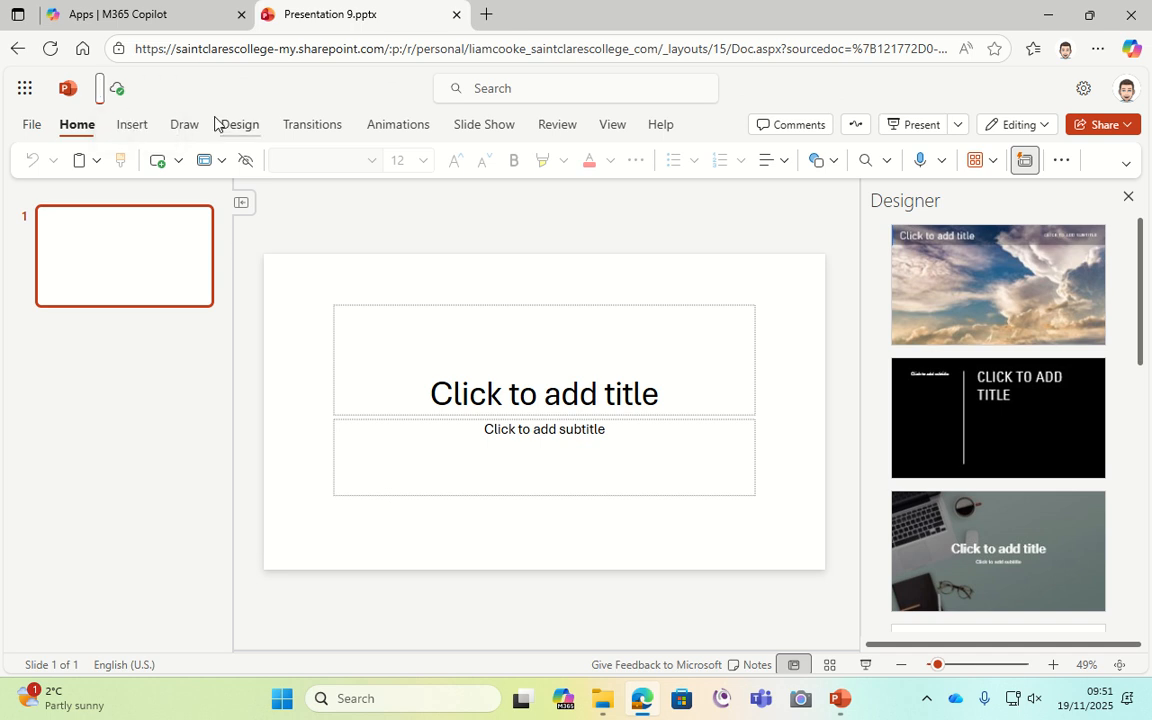
{"action": "type", "text": "My Onl"}
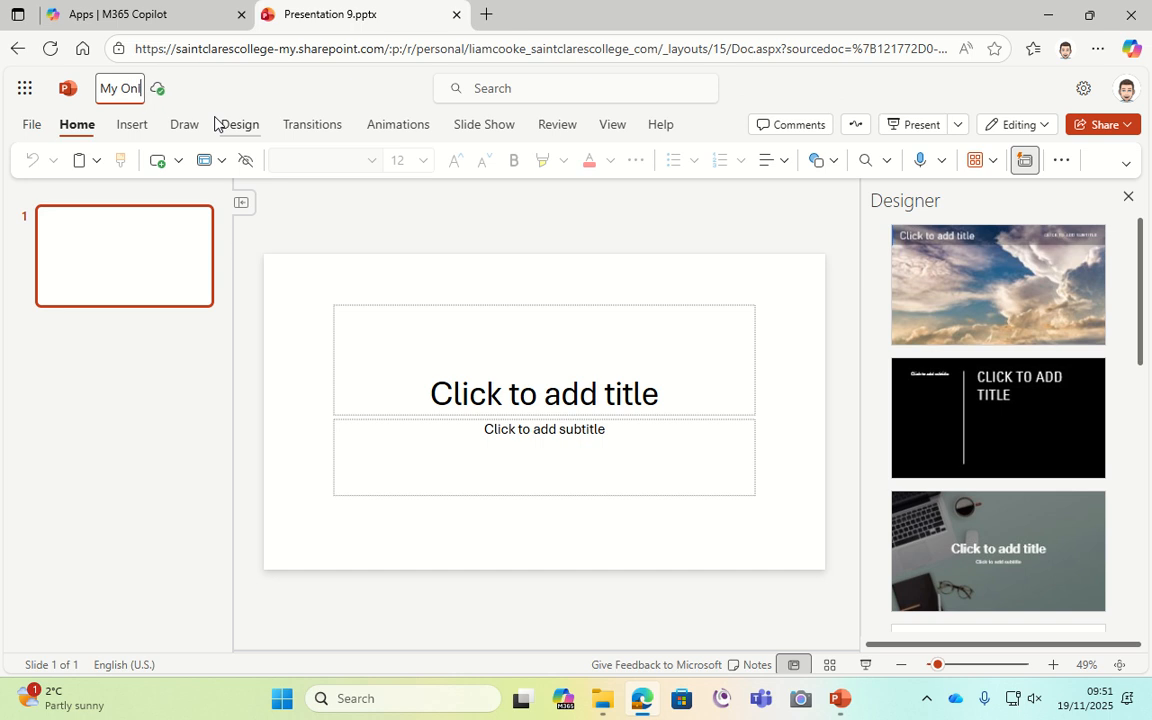
{"action": "type", "text": "ine profile"}
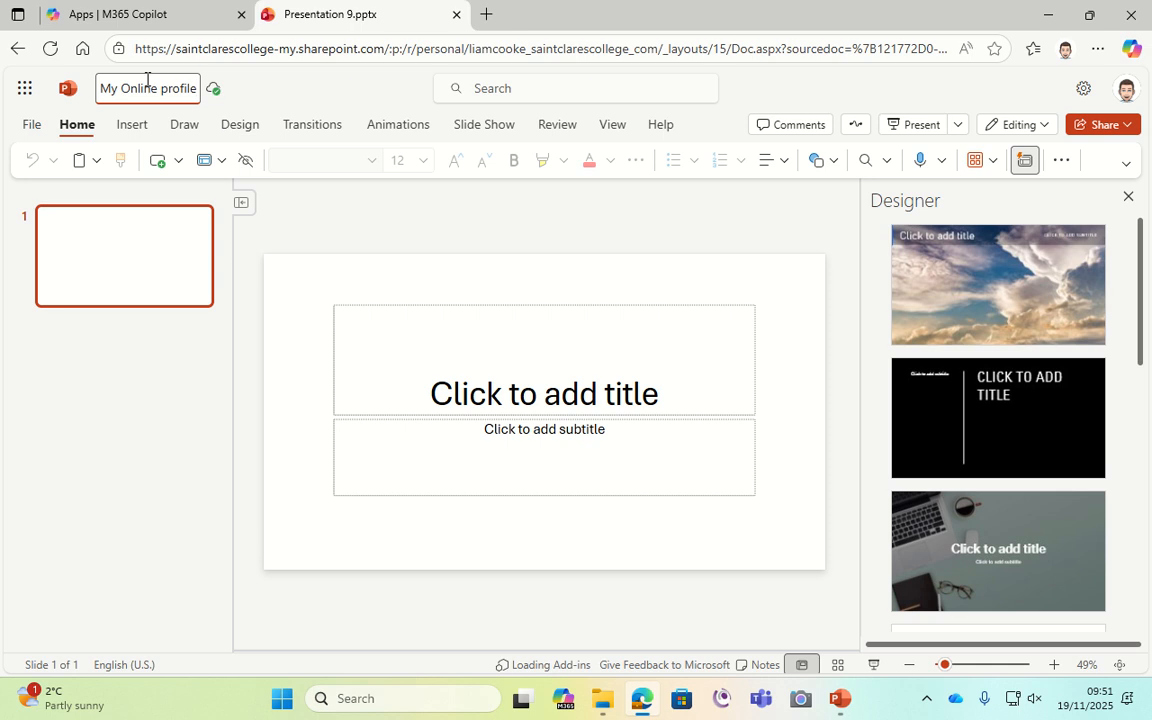
{"action": "left_click", "coordinate": [161, 440]}
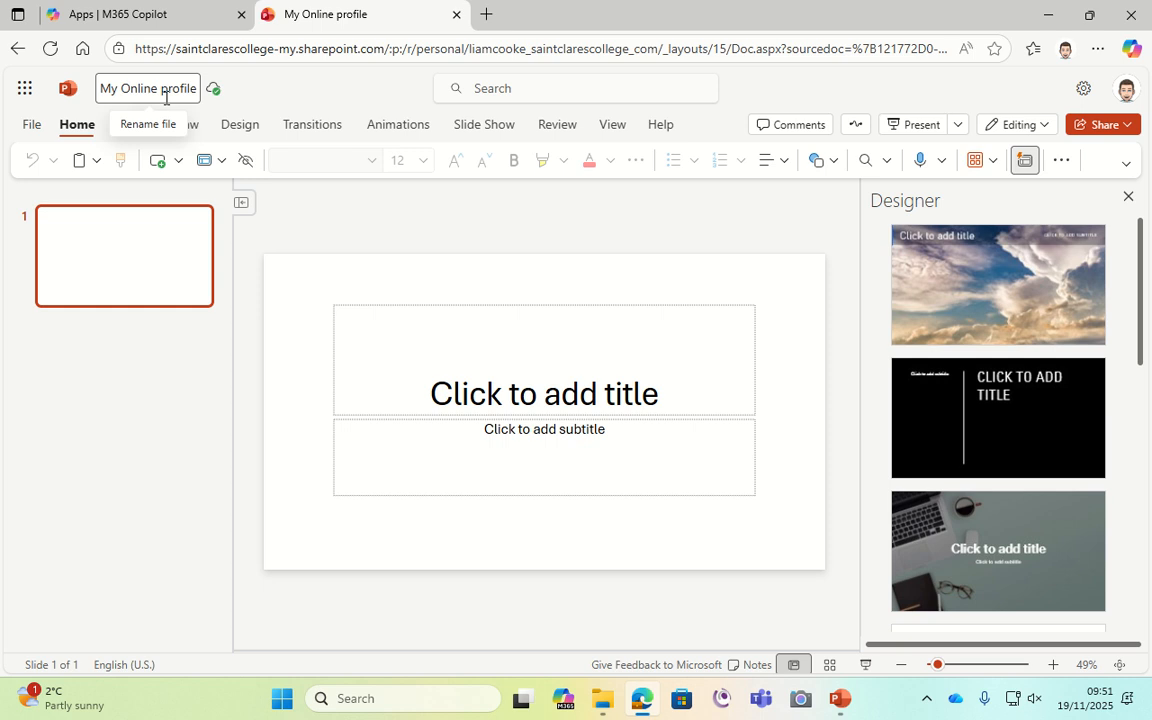
- Open OneDrive from the Microsoft 365 apps to check for the "My Online profile" file, and return to the presentation
{"action": "left_click", "coordinate": [185, 14]}
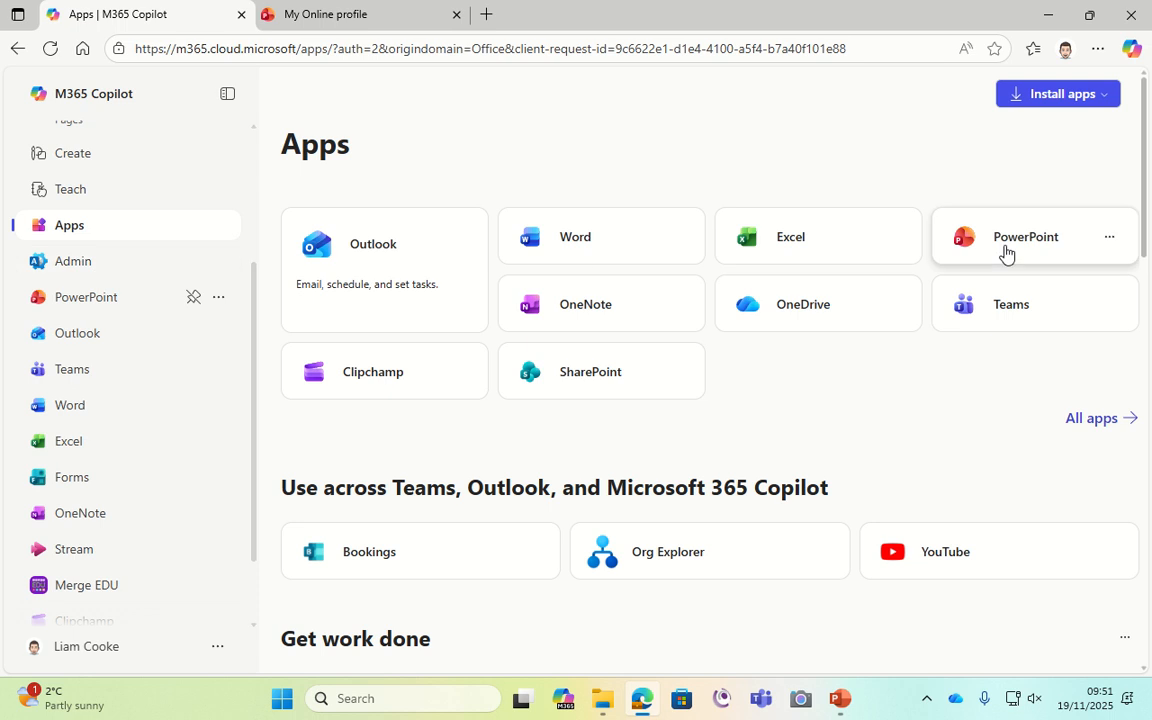
{"action": "left_click", "coordinate": [806, 314]}
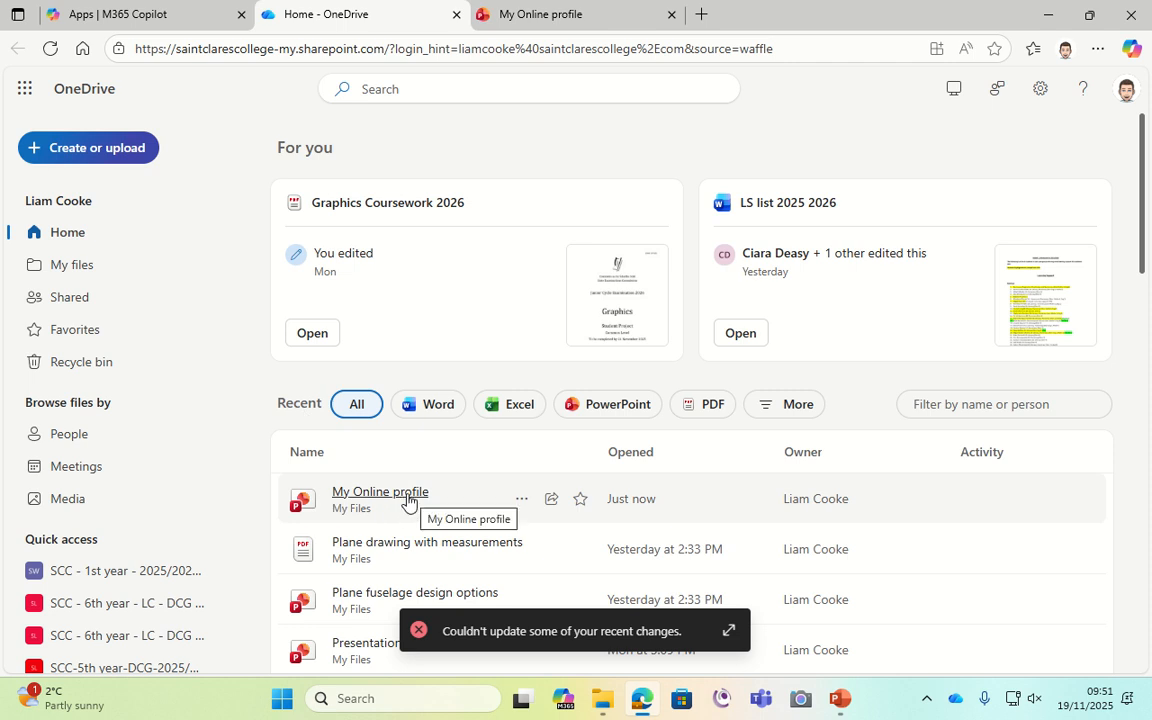
{"action": "left_click", "coordinate": [543, 26]}
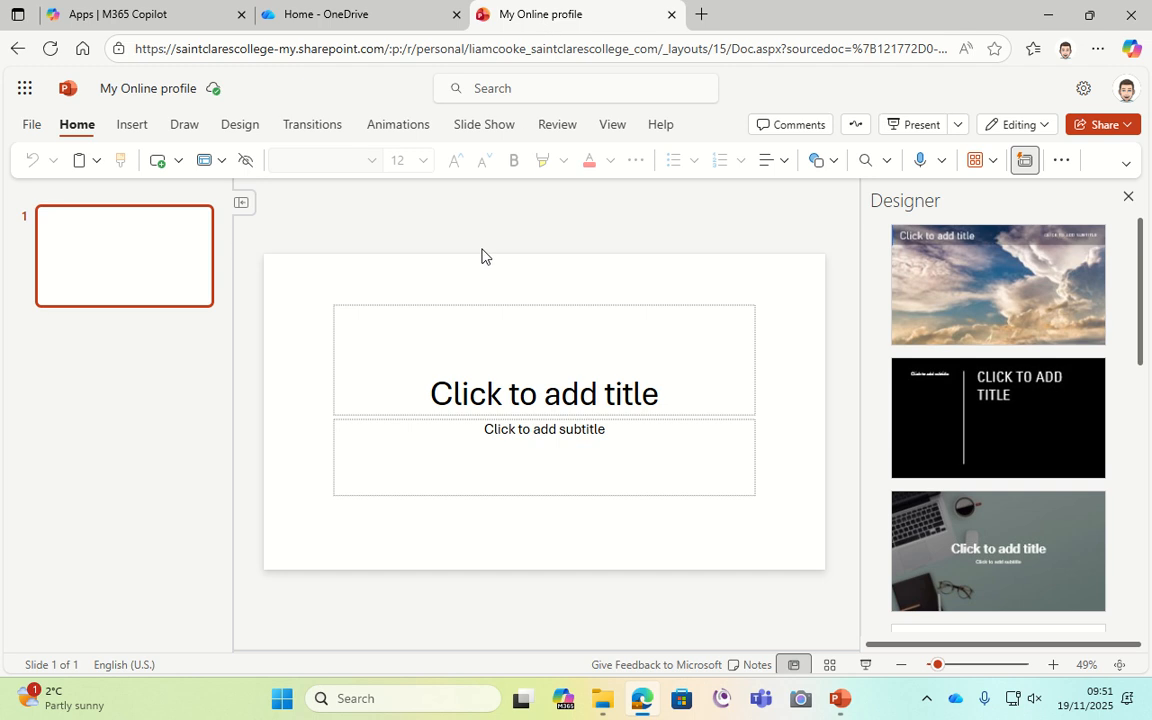
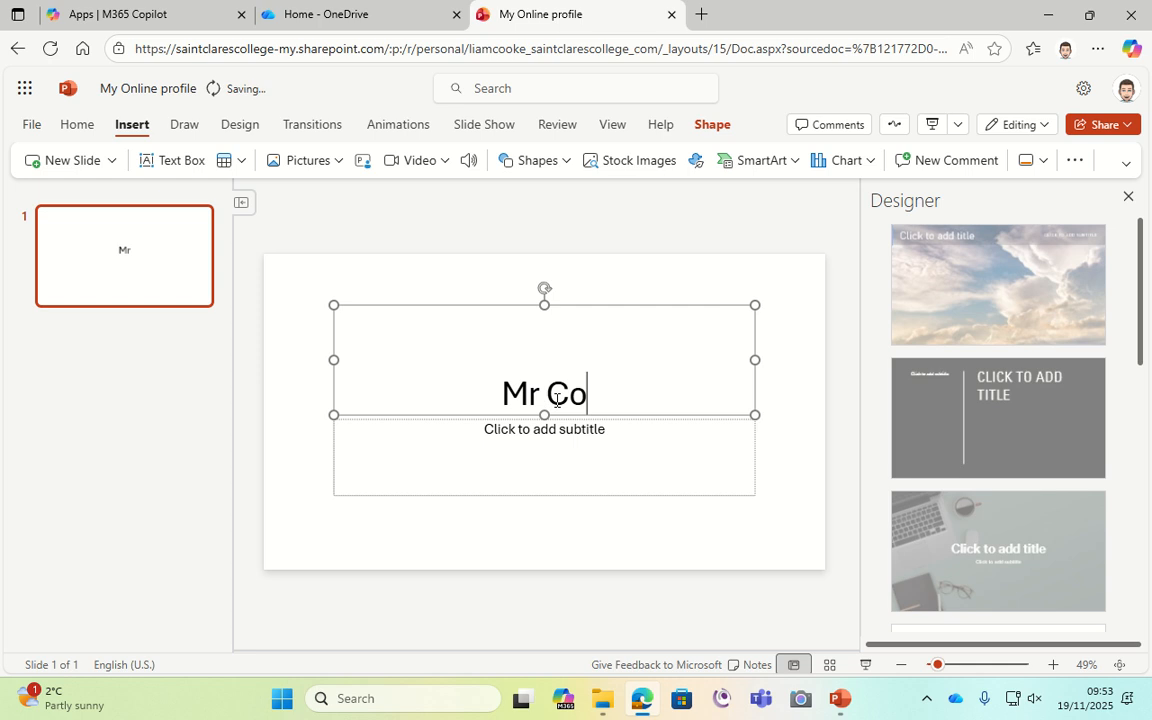
- Enter the subtitle "Get to know me" on the title slide and apply the Designer idea with the full-slide burnt toast photo
{"action": "left_click", "coordinate": [548, 444]}
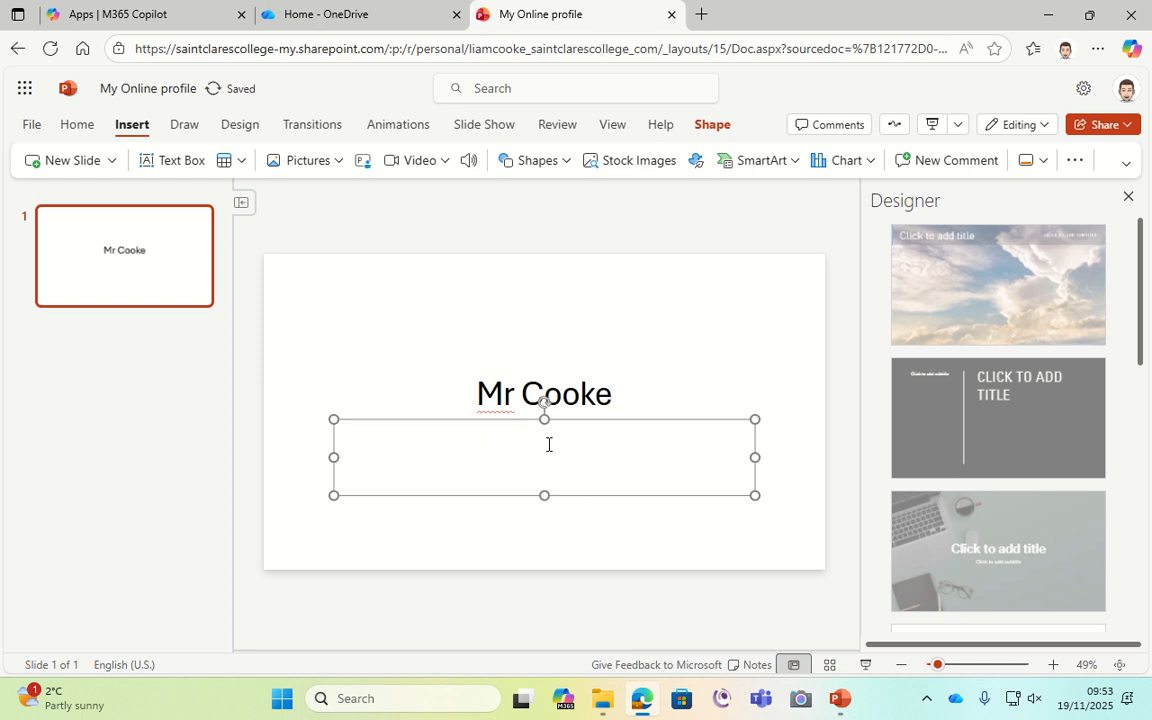
{"action": "type", "text": "Get to know me"}
{"action": "left_click", "coordinate": [767, 356]}
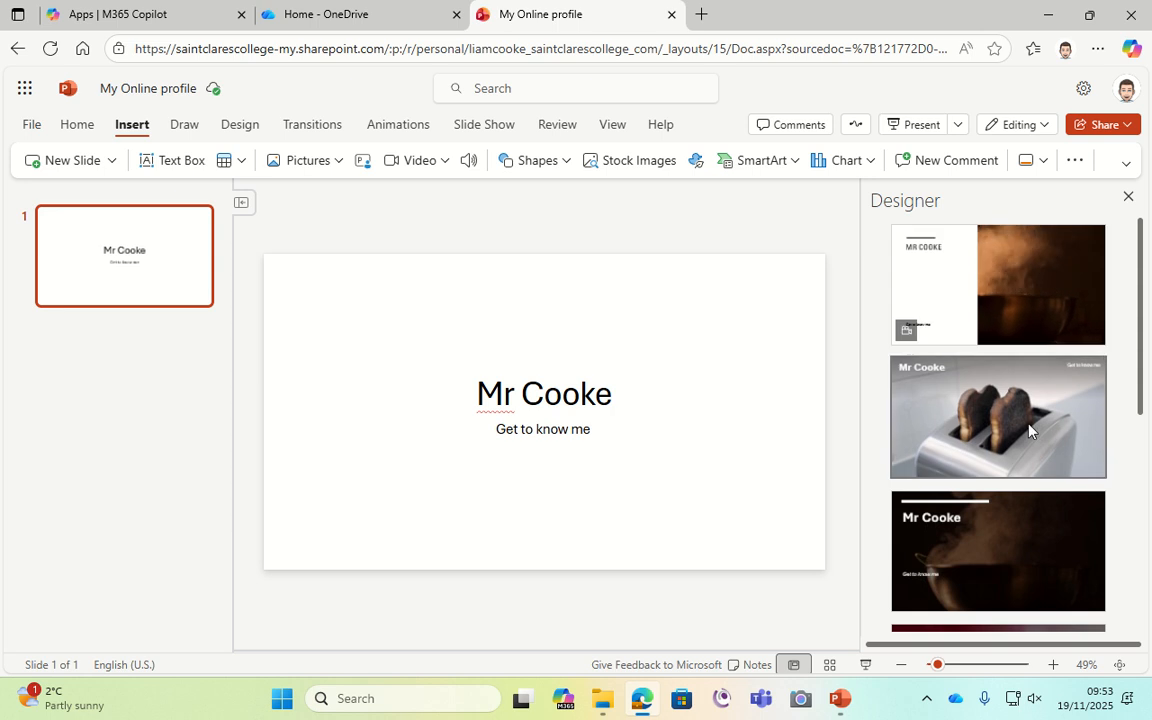
{"action": "left_click", "coordinate": [997, 386]}
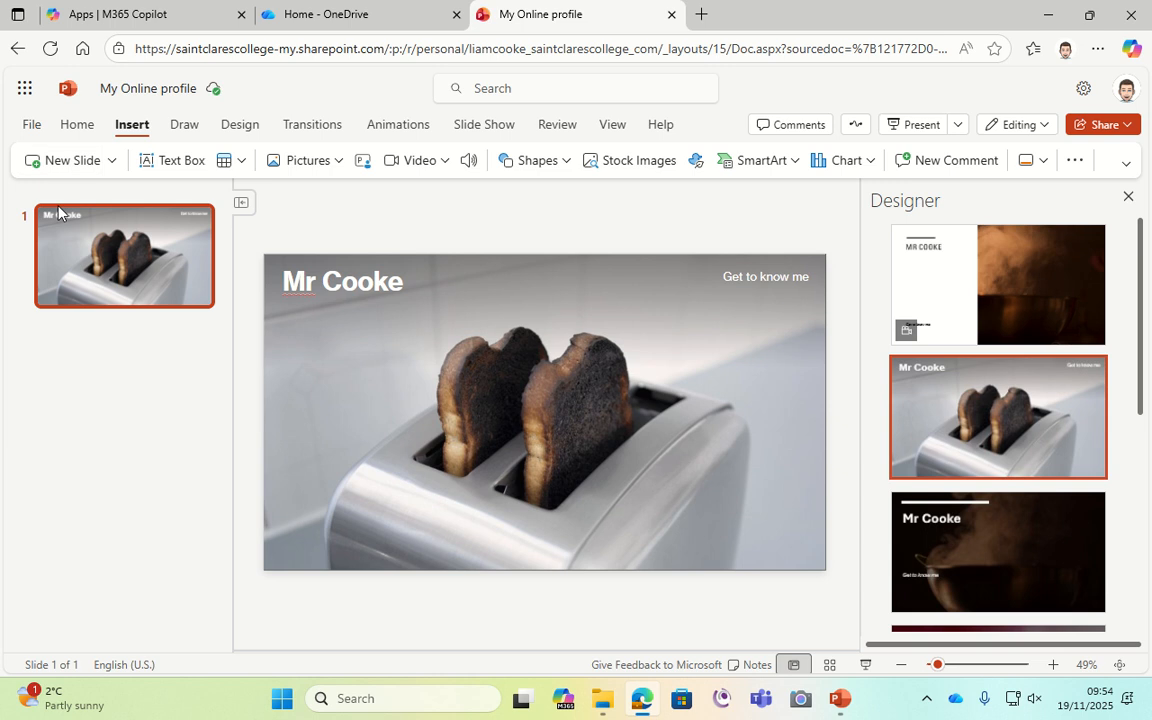
{"action": "left_click", "coordinate": [50, 162]}
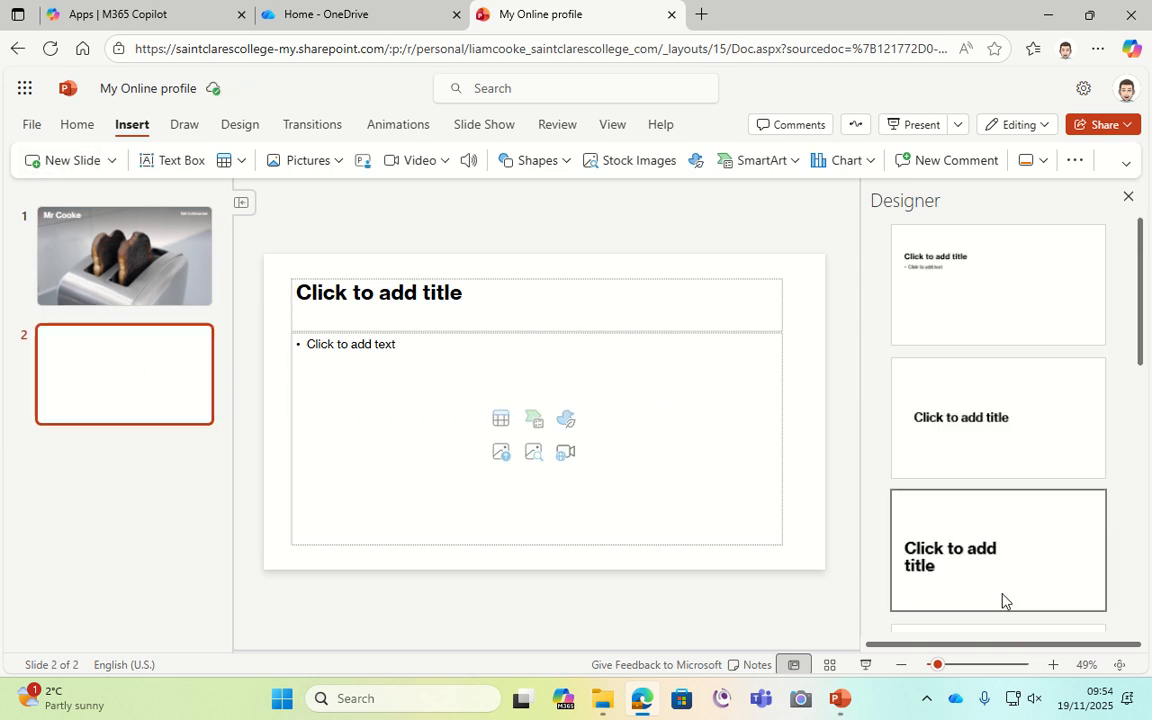
{"action": "scroll", "coordinate": [980, 473], "scroll_direction": "down", "scroll_amount": 5}
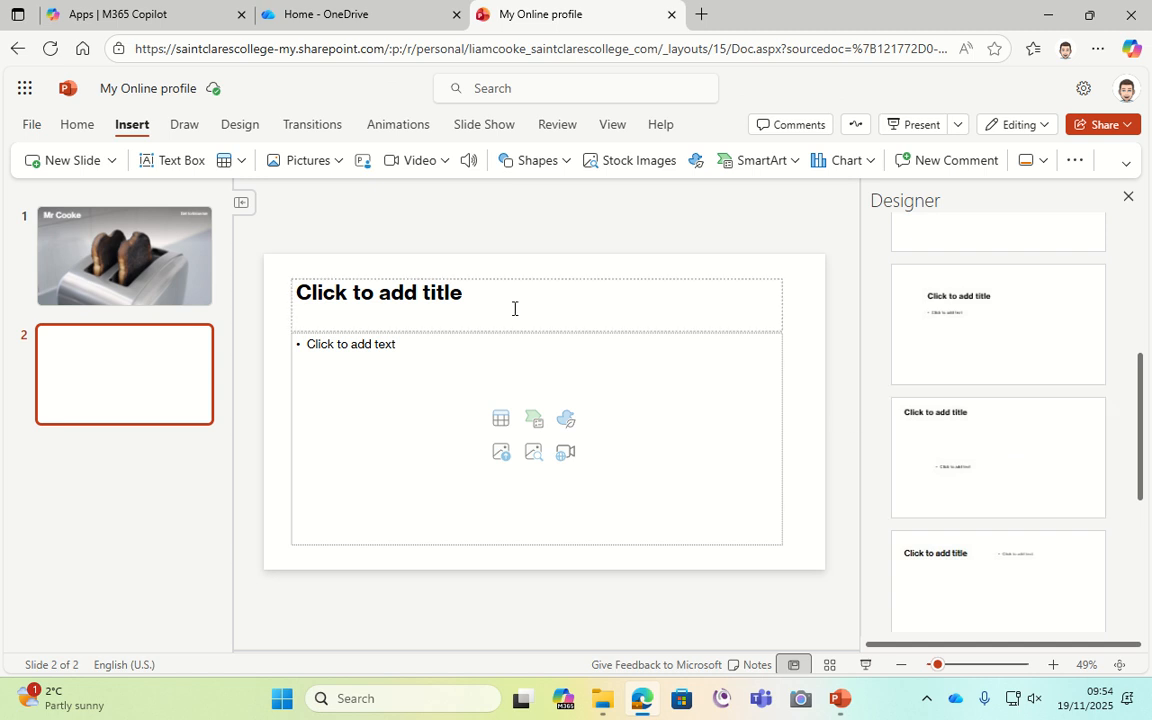
{"action": "left_click", "coordinate": [95, 270]}
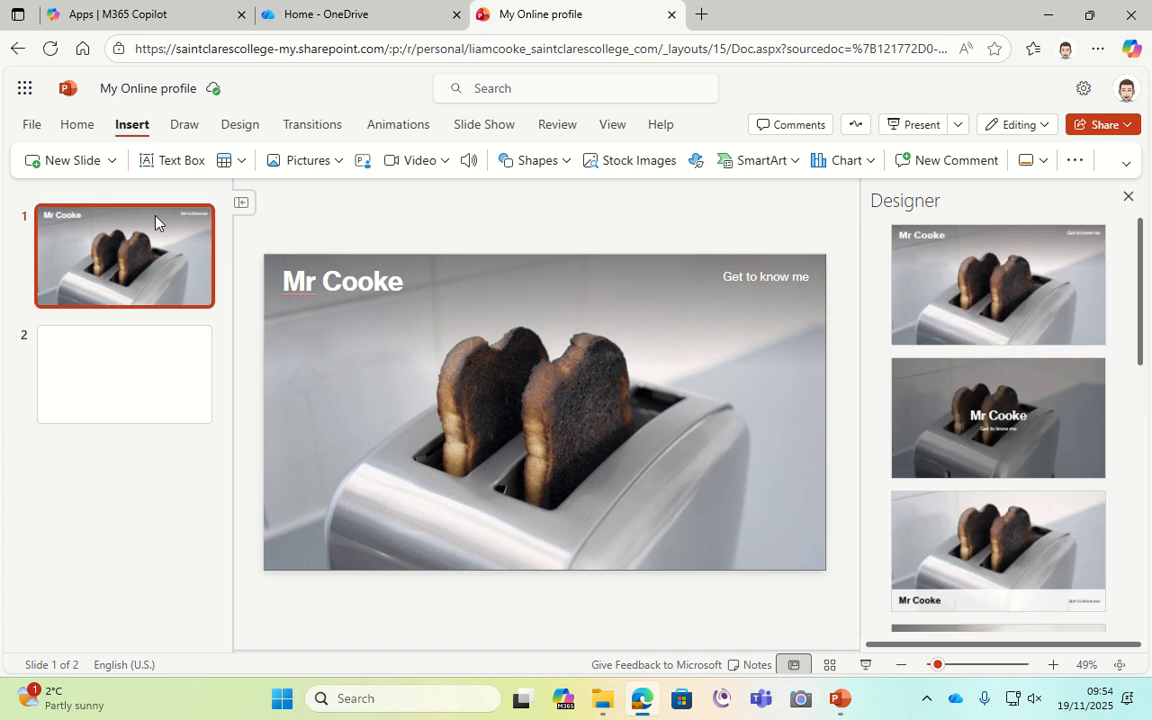
{"action": "left_click", "coordinate": [170, 406]}
{"action": "key", "text": "Delete"}
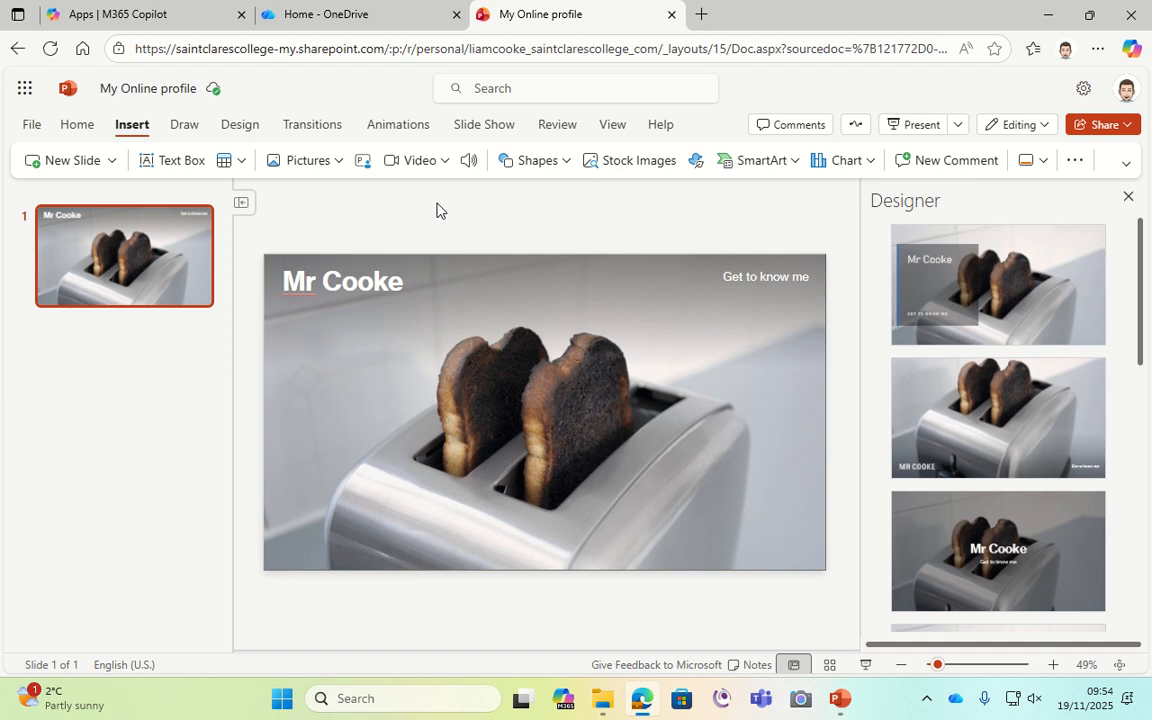
{"action": "left_click", "coordinate": [236, 126]}
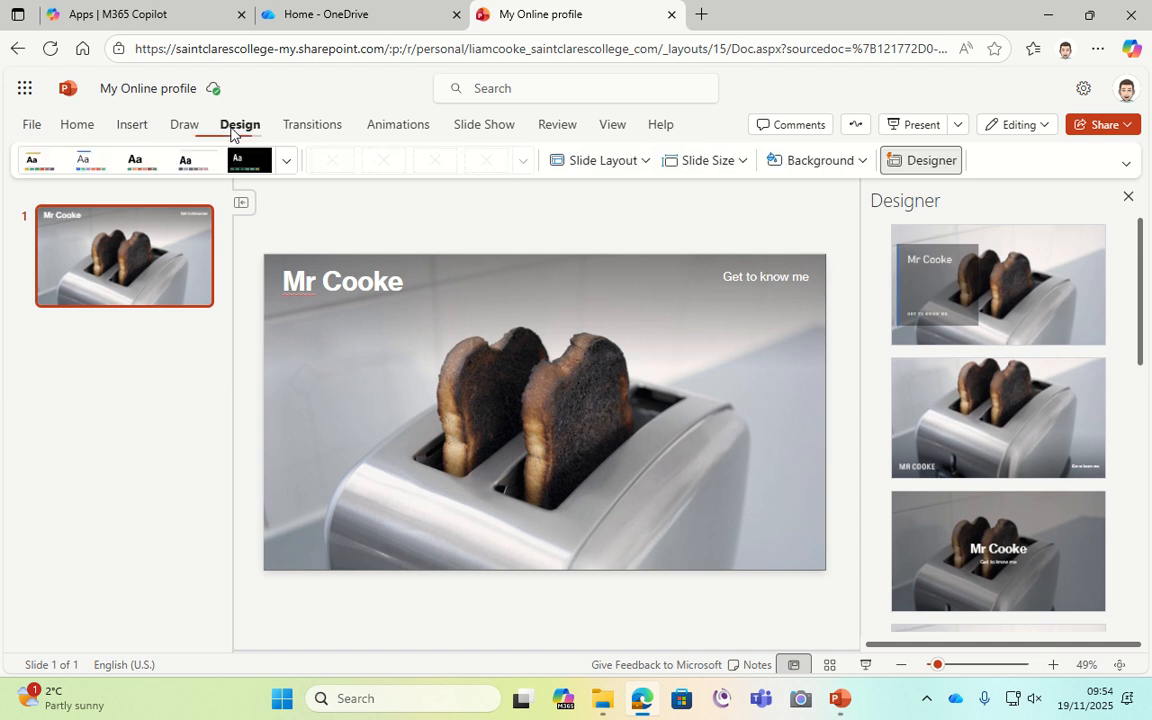
{"action": "left_click", "coordinate": [286, 165]}
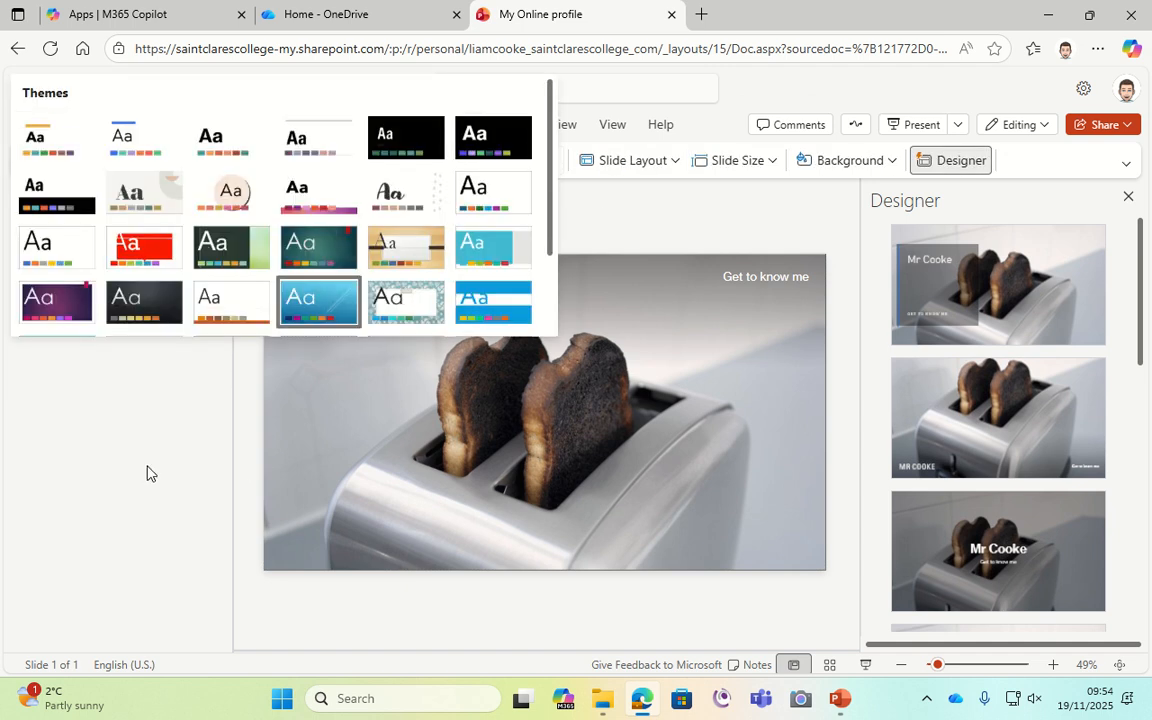
{"action": "left_click", "coordinate": [362, 418]}
{"action": "right_click", "coordinate": [362, 420]}
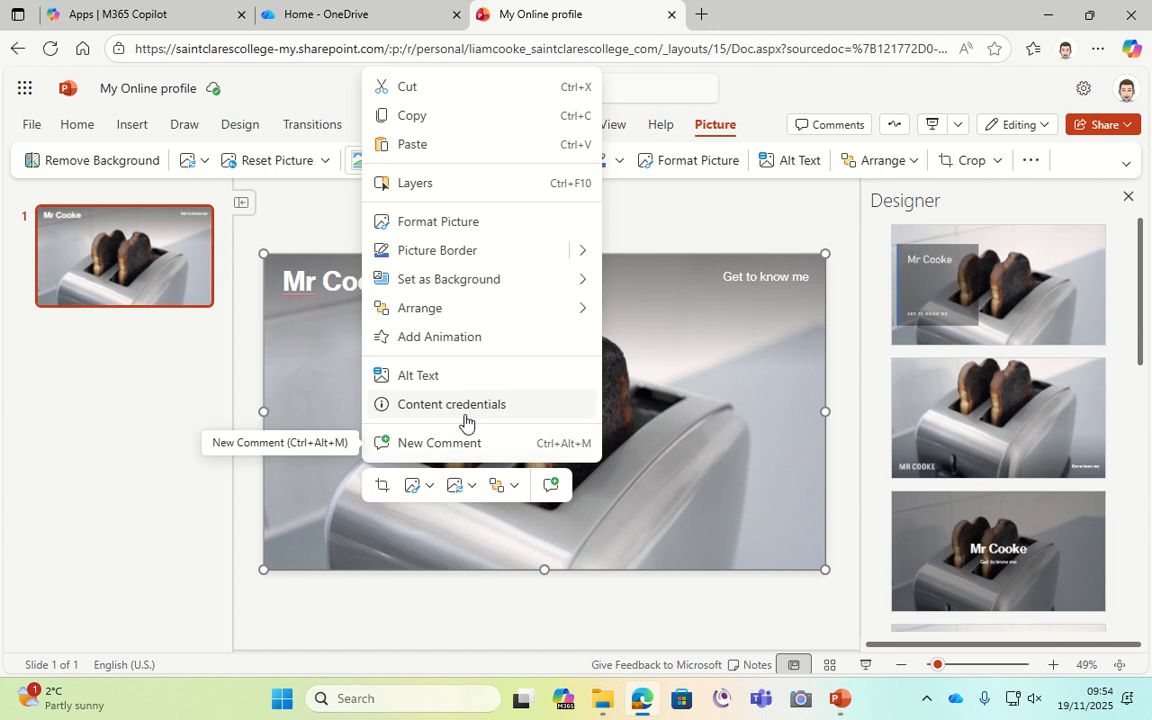
{"action": "mouse_move", "coordinate": [435, 290]}
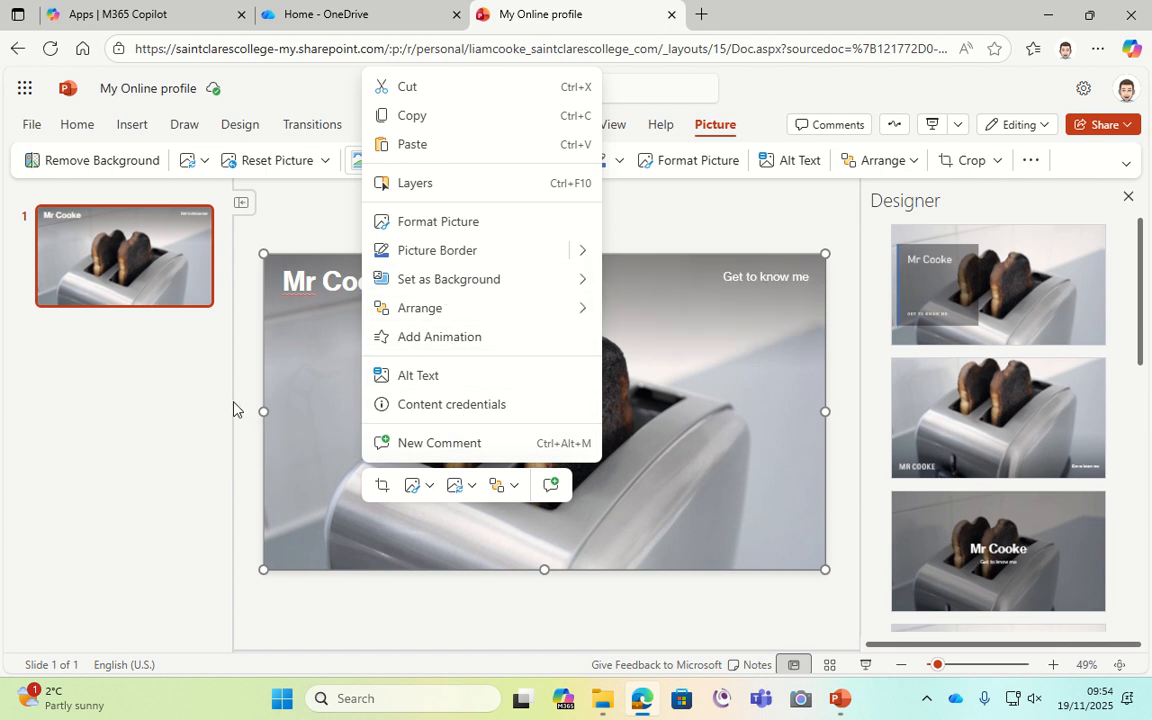
{"action": "left_click", "coordinate": [234, 403]}
- Apply the Designer idea with the toaster photo beside a white title area and a short blue line to the title slide
{"action": "left_click", "coordinate": [83, 125]}
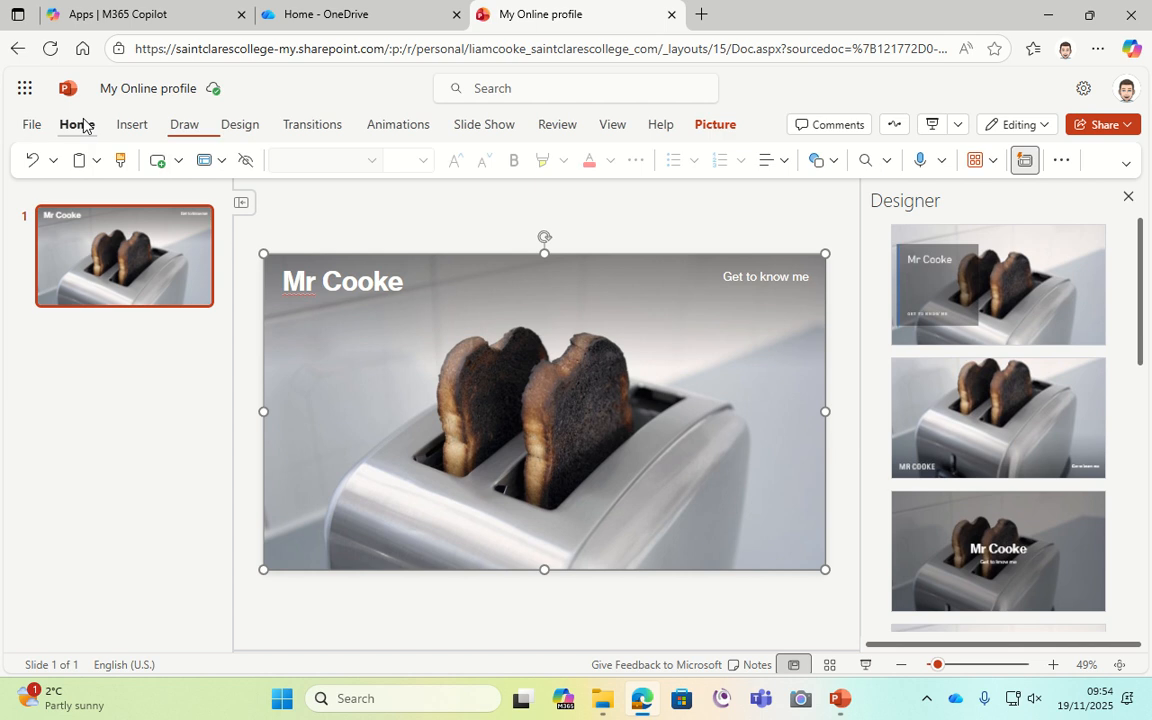
{"action": "key", "text": "ctrl+m"}
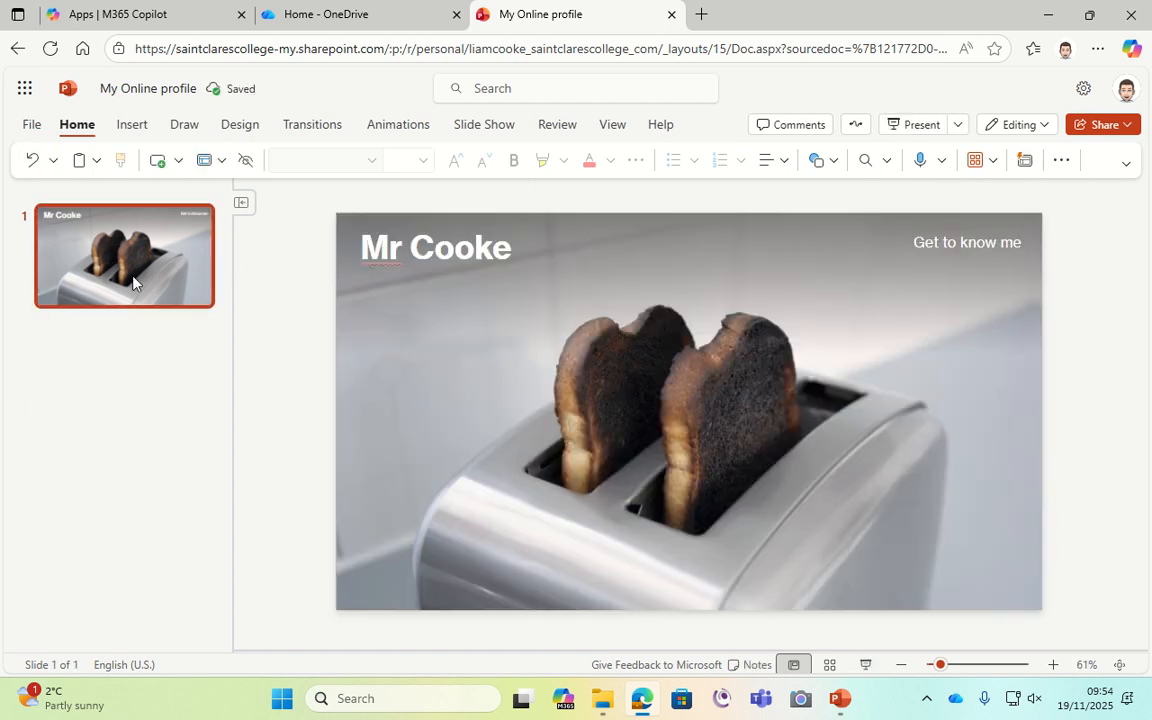
{"action": "left_click", "coordinate": [1061, 172]}
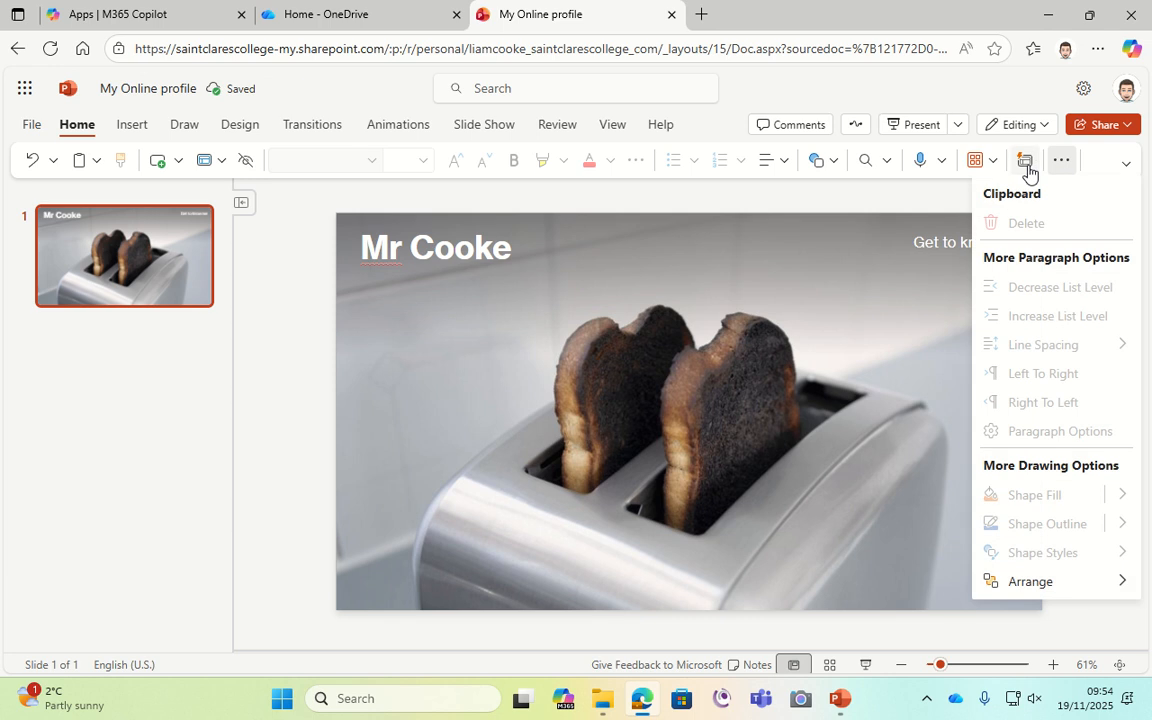
{"action": "left_click", "coordinate": [1028, 172]}
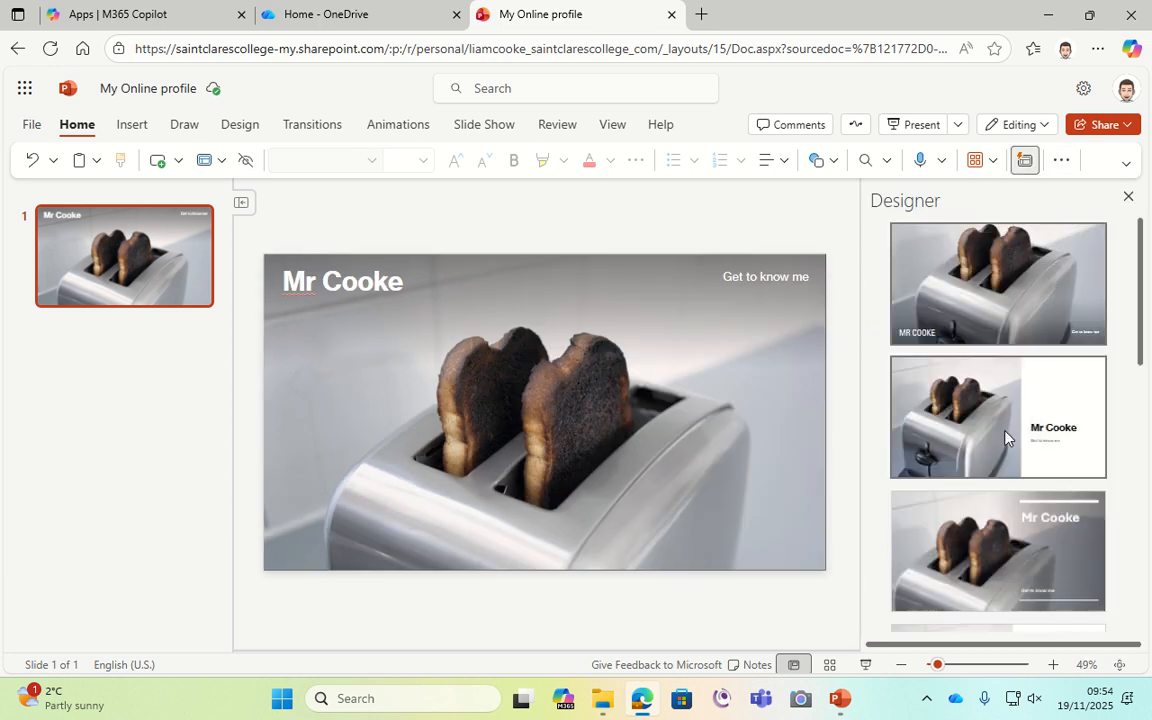
{"action": "scroll", "coordinate": [1005, 437], "scroll_direction": "down", "scroll_amount": 2}
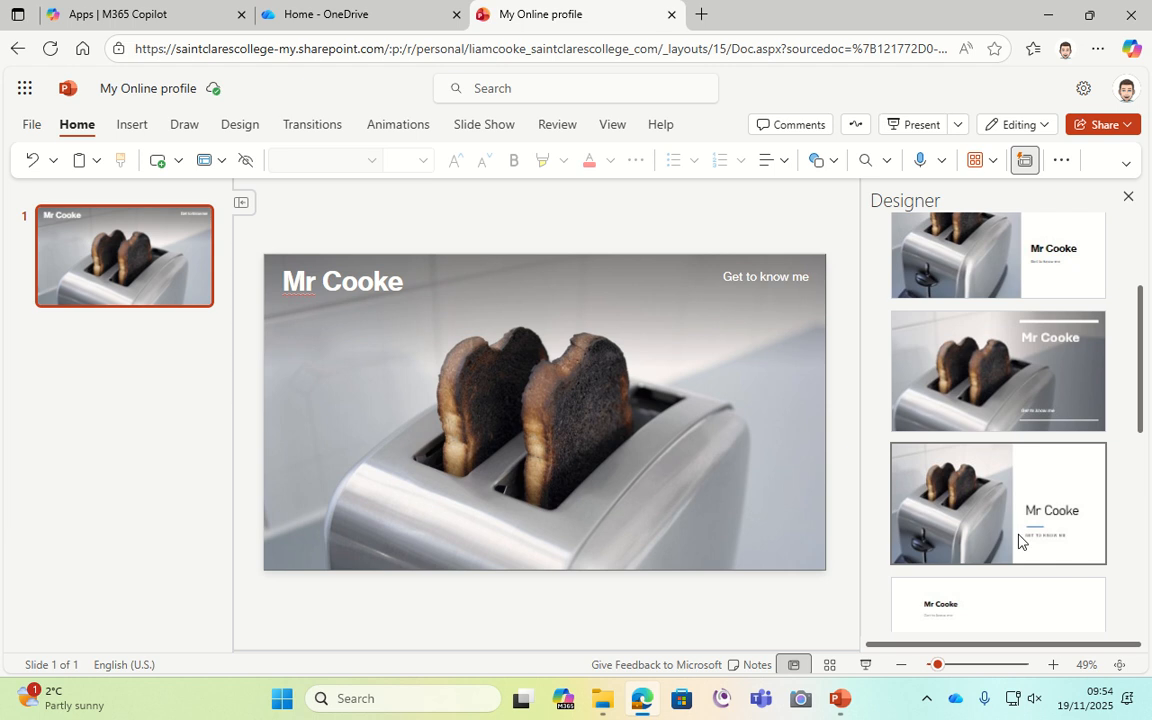
{"action": "left_click", "coordinate": [1052, 536]}
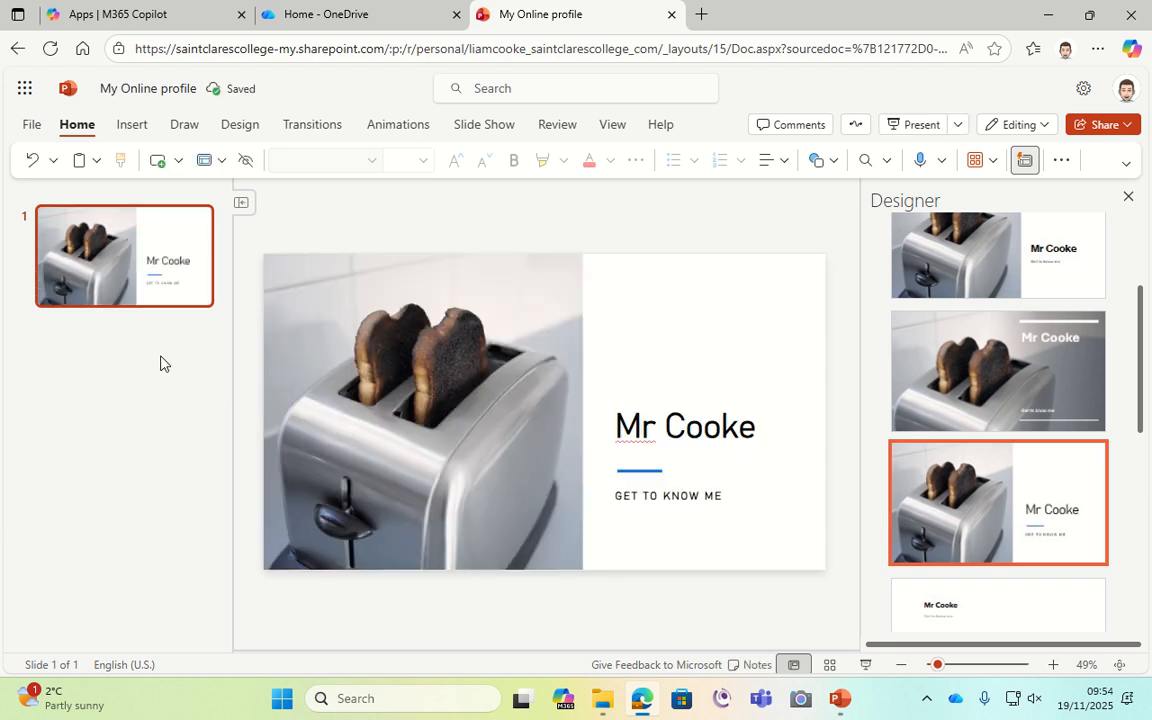
- Add a second slide and give it the title "My youtube channel"
{"action": "left_click", "coordinate": [155, 162]}
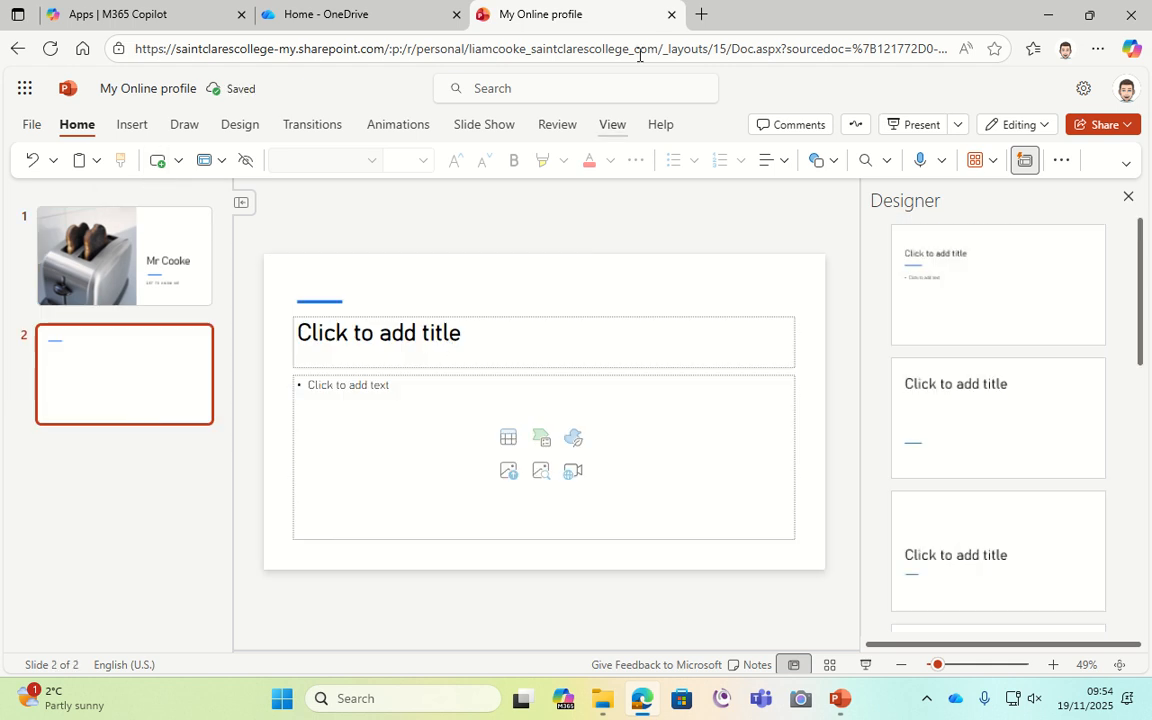
{"action": "left_click", "coordinate": [421, 333]}
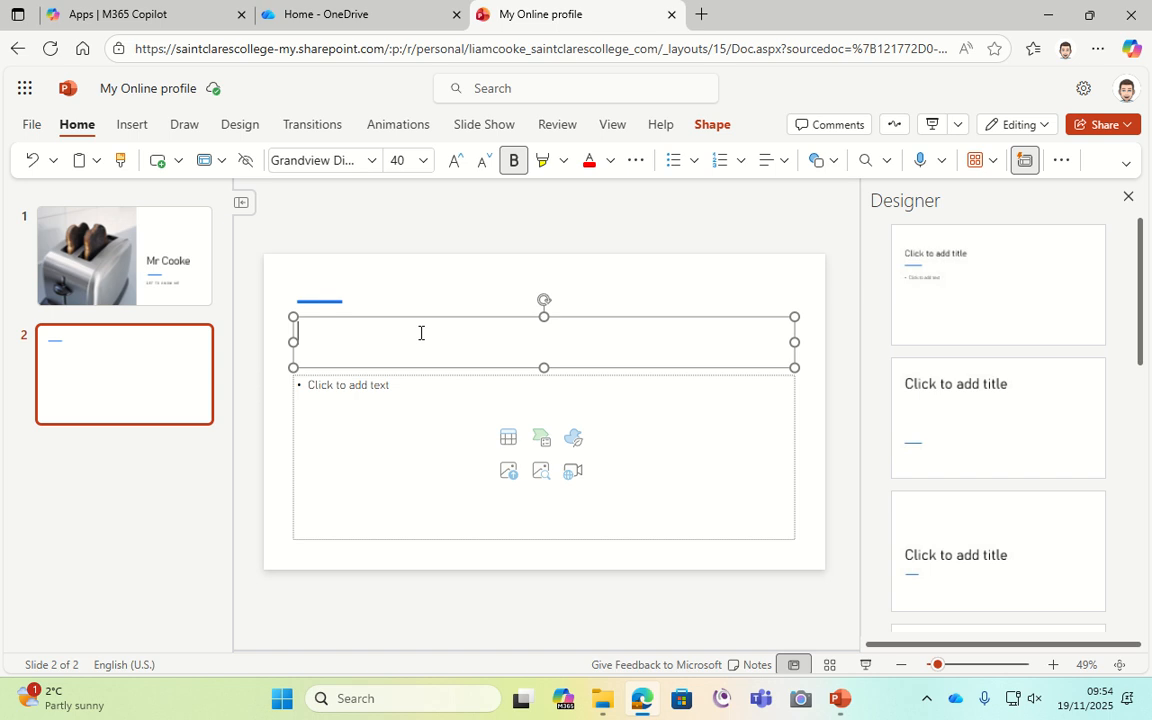
{"action": "type", "text": "My youtube channel"}
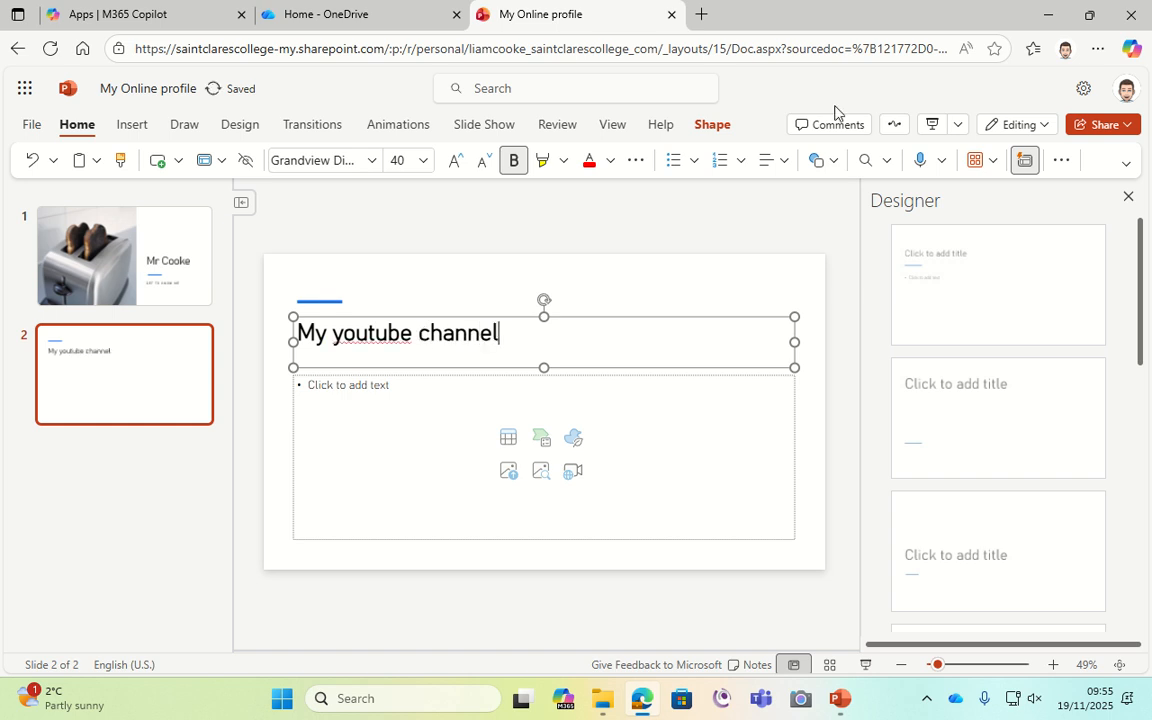
- Start inserting an online video into the content area below the title on slide 2
{"action": "left_click", "coordinate": [496, 414]}
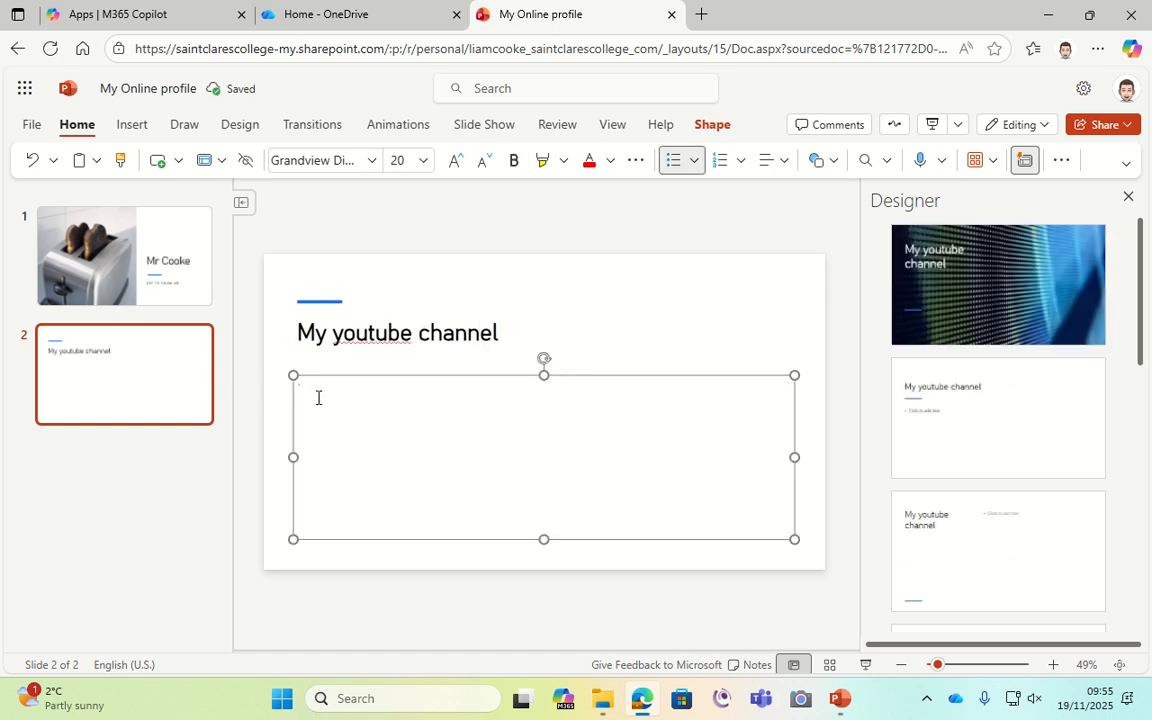
{"action": "left_click", "coordinate": [122, 128]}
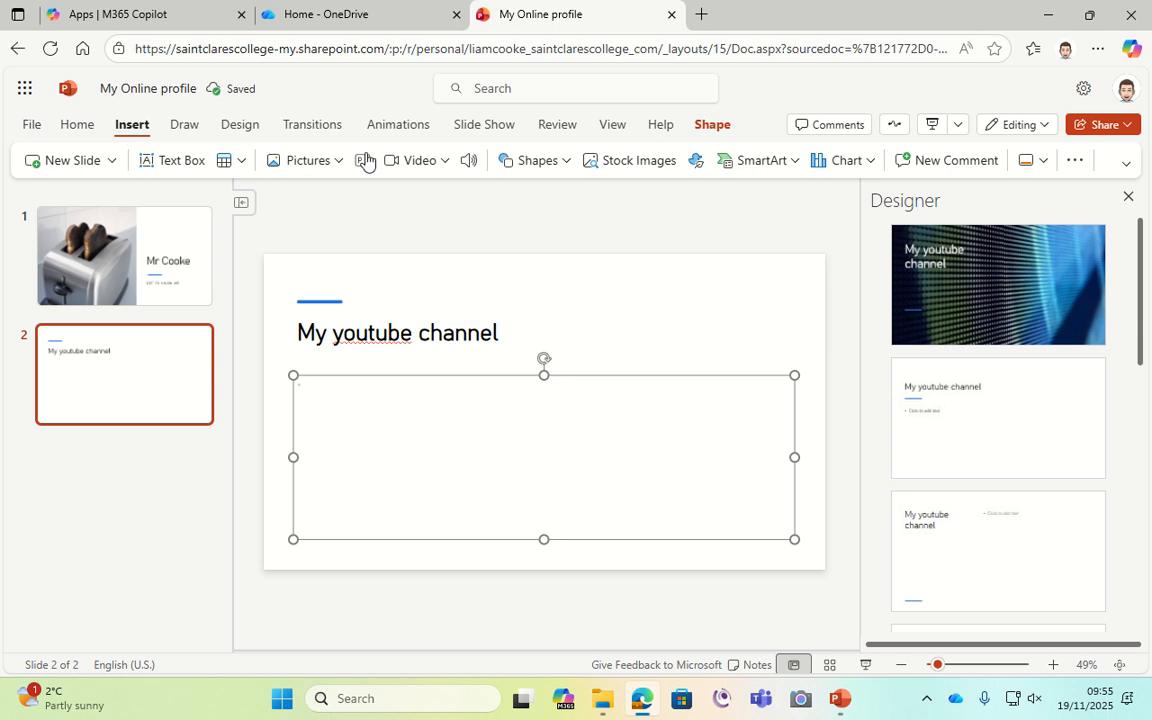
{"action": "left_click", "coordinate": [445, 172]}
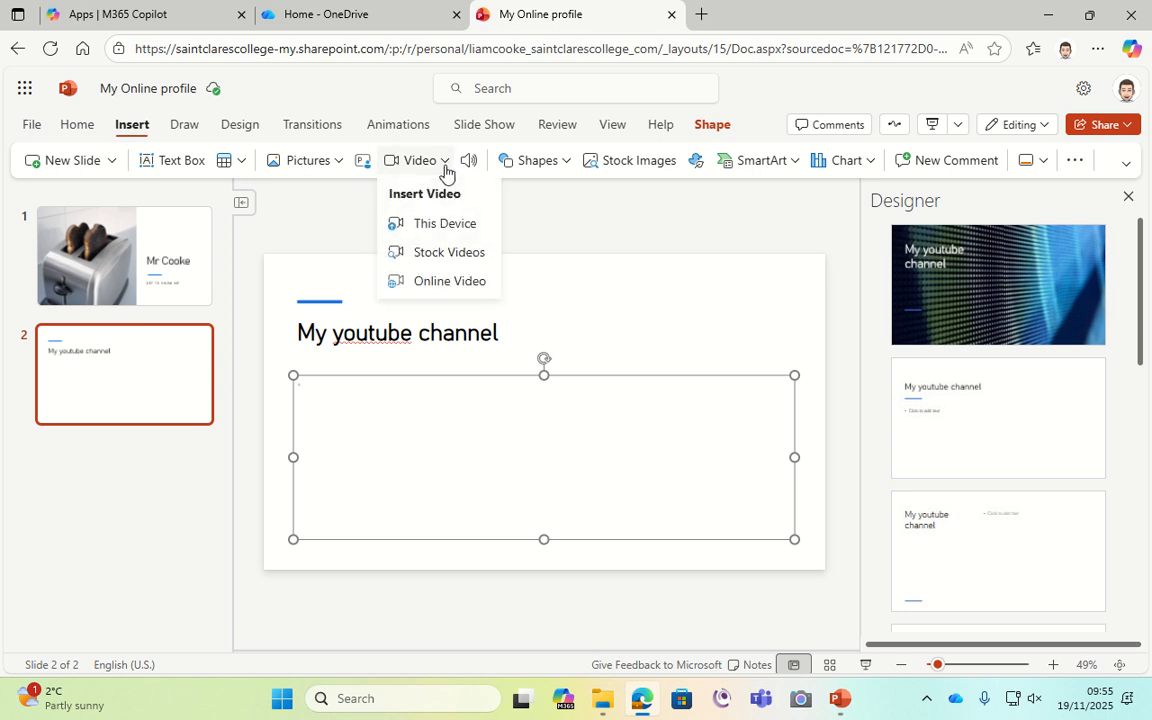
{"action": "left_click", "coordinate": [452, 284]}
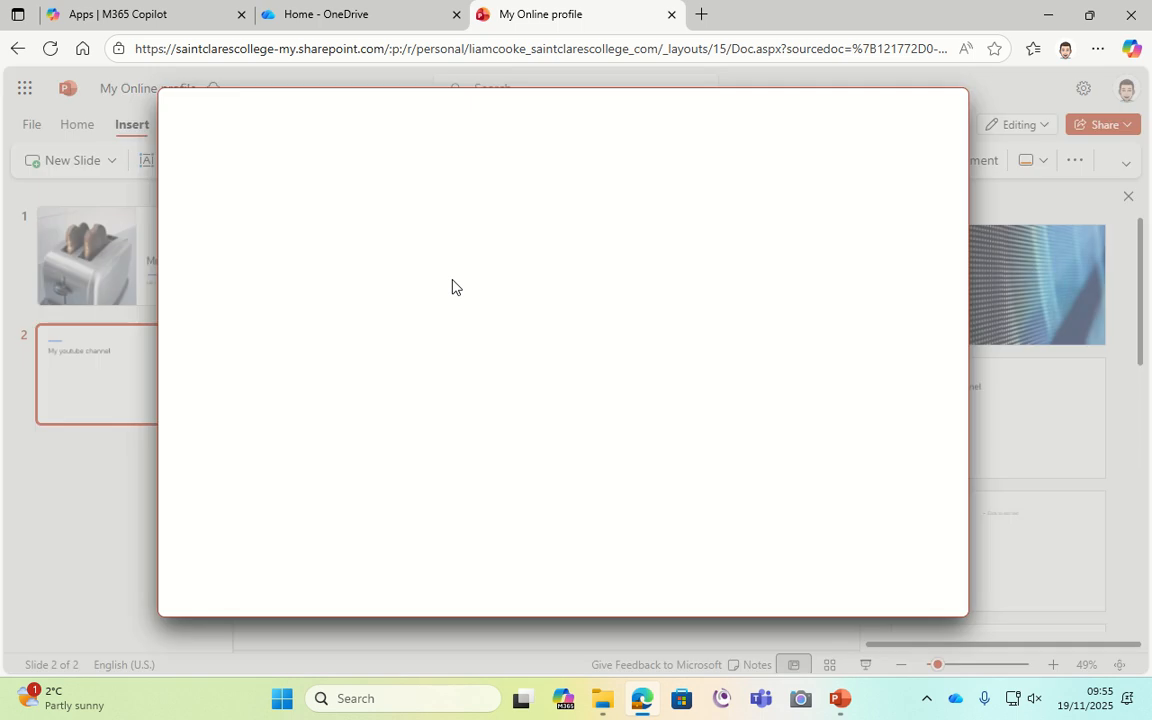
- Open YouTube in a new browser tab and go to the signed-in account's own channel
{"action": "left_click", "coordinate": [702, 14]}
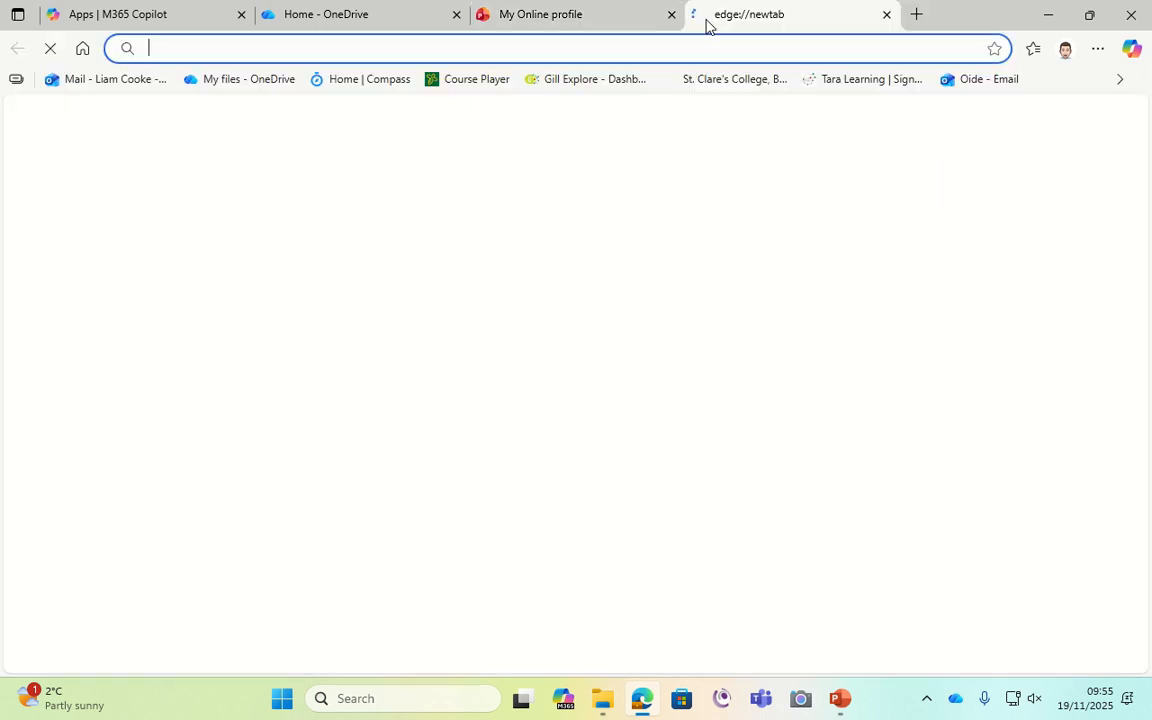
{"action": "type", "text": "y"}
{"action": "key", "text": "Return"}
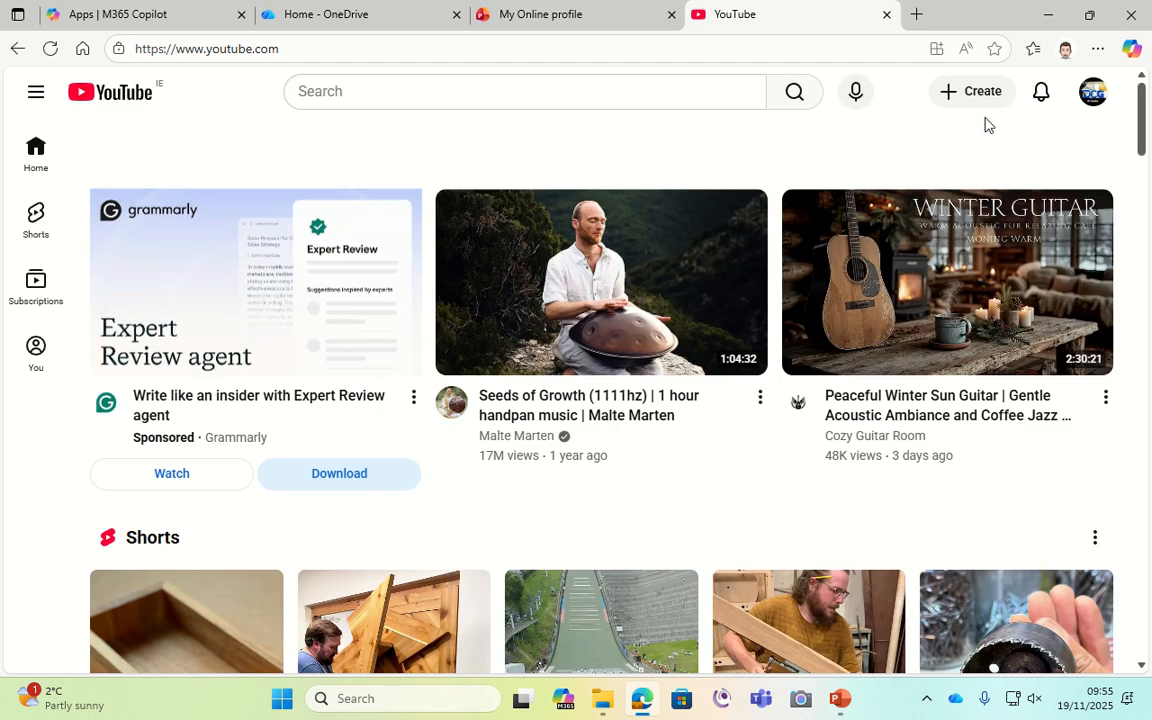
{"action": "left_click", "coordinate": [1093, 91]}
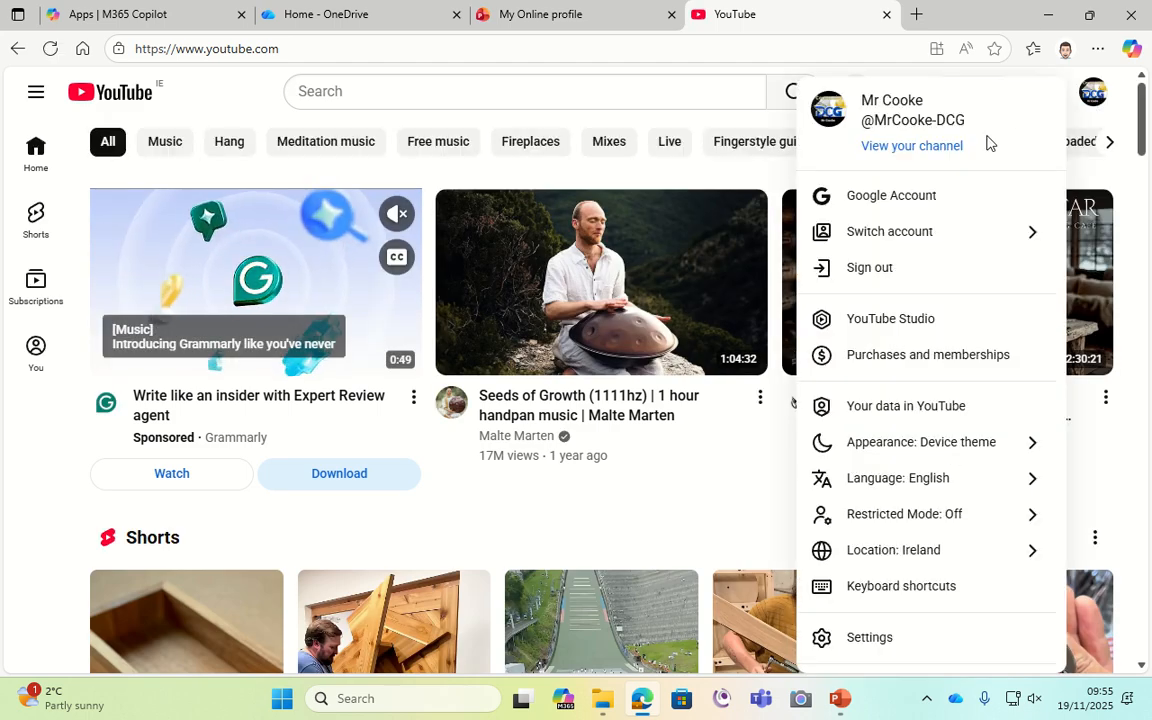
{"action": "left_click", "coordinate": [950, 144]}
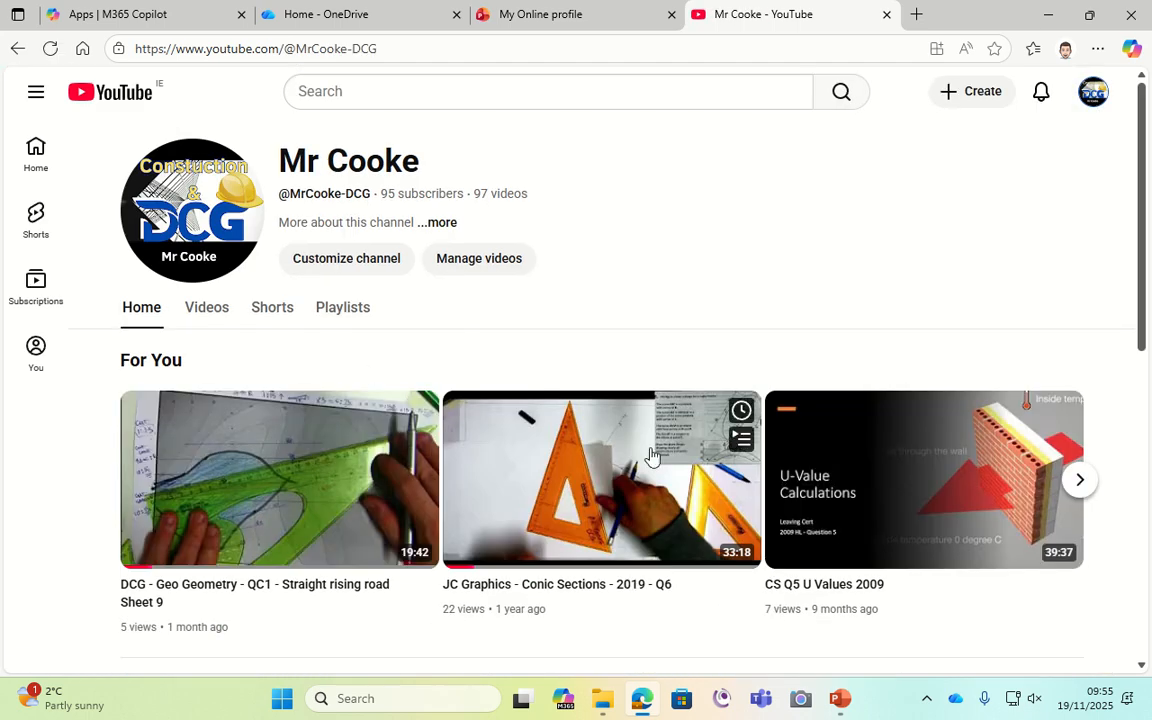
- Open the channel's "Solidworks - Loft (Square Pyramid)" video, pause it and copy its web address
{"action": "left_click", "coordinate": [206, 314]}
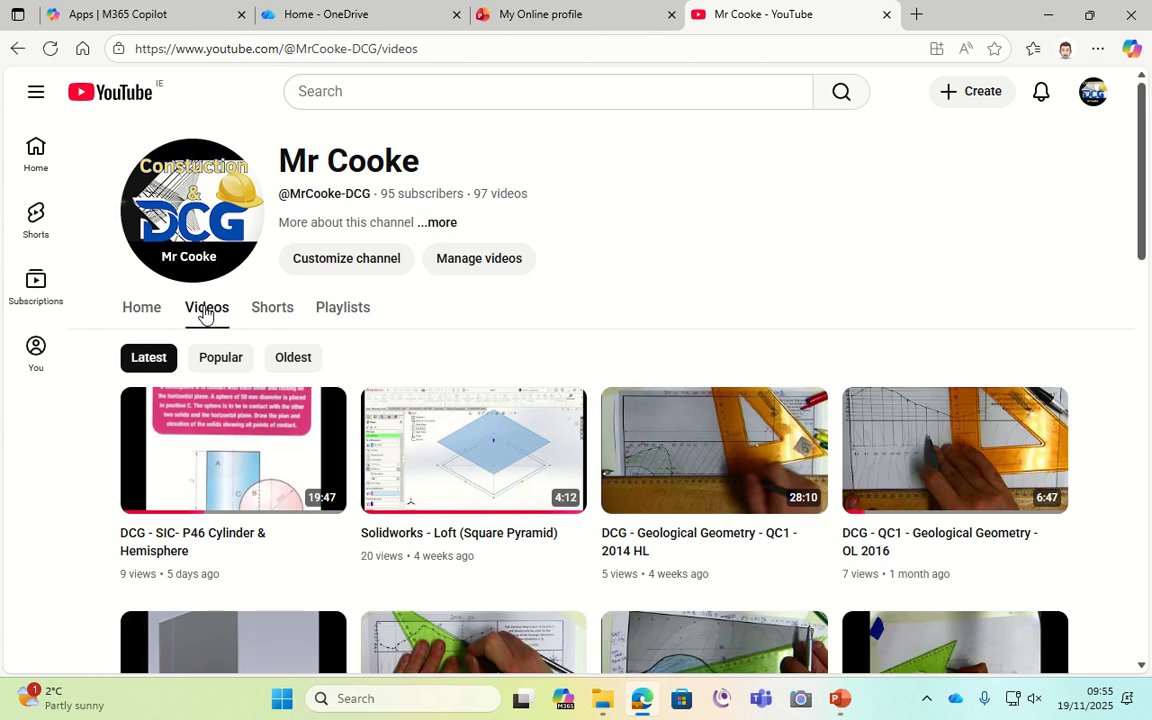
{"action": "left_click", "coordinate": [505, 459]}
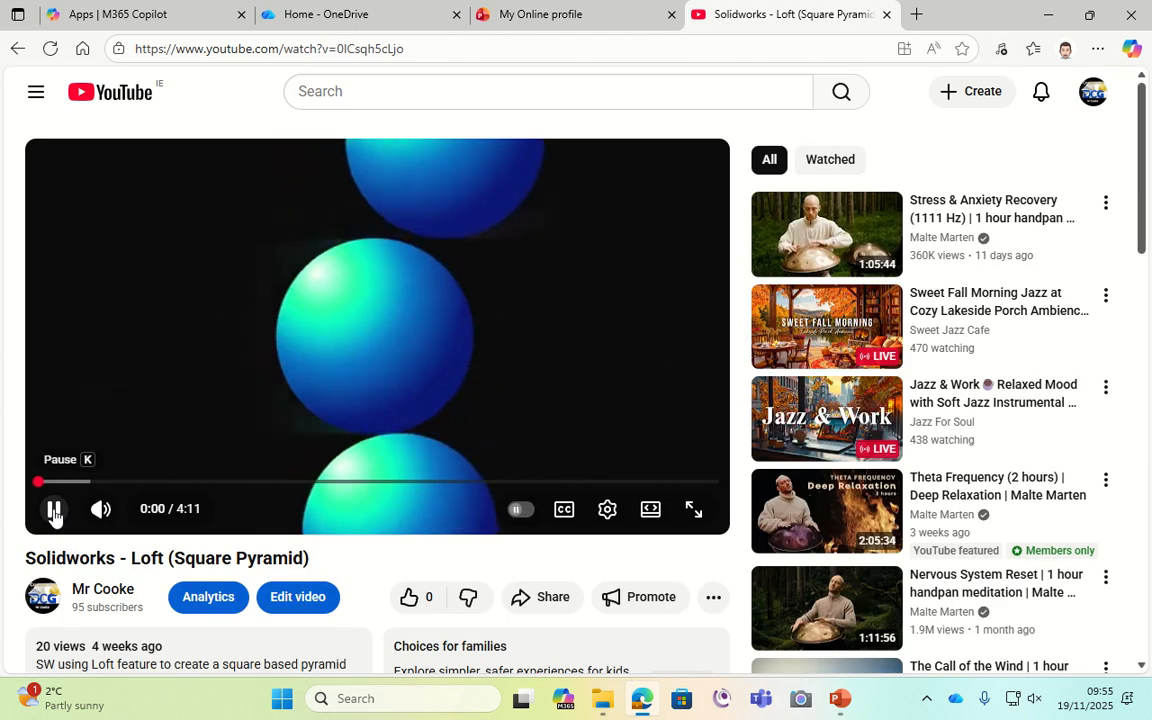
{"action": "left_click", "coordinate": [56, 509]}
{"action": "left_click", "coordinate": [416, 50]}
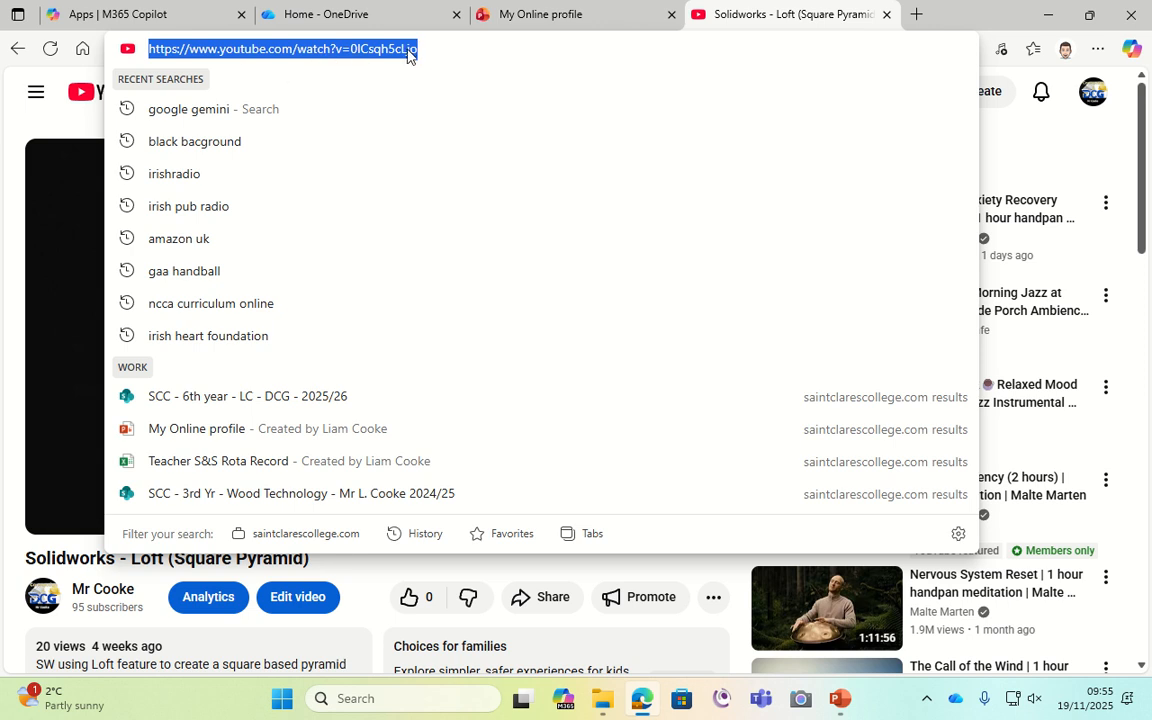
{"action": "right_click", "coordinate": [407, 56]}
{"action": "left_click", "coordinate": [458, 251]}
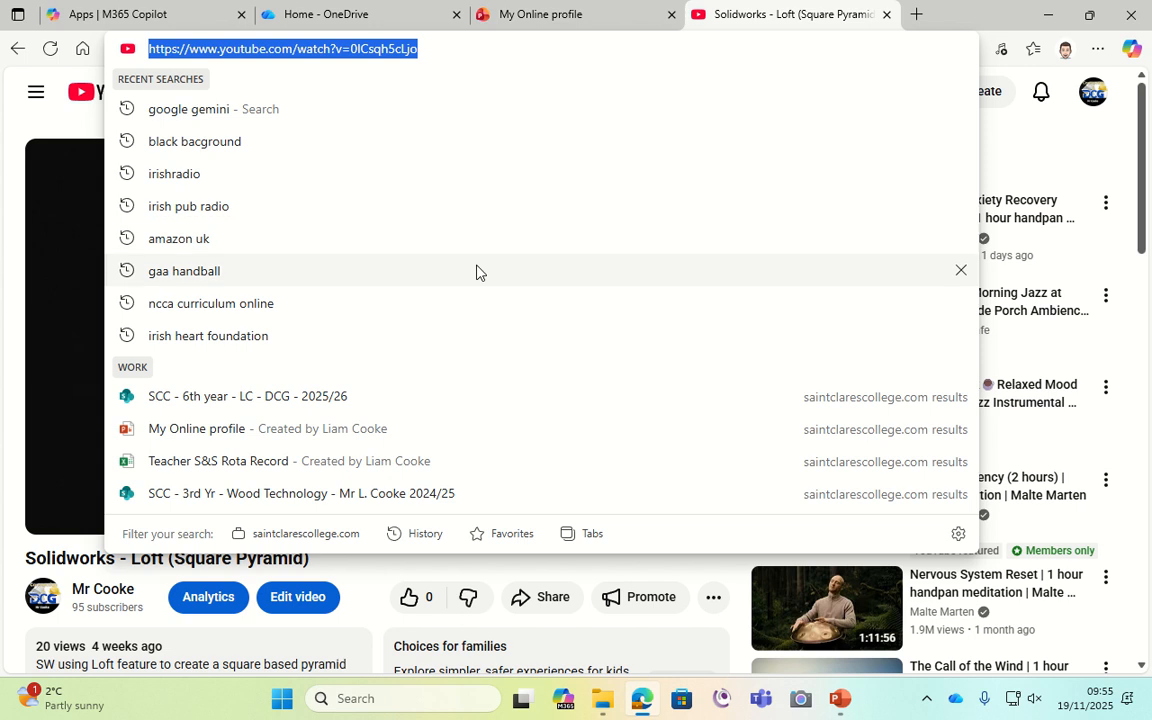
- Return to the My Online profile presentation and insert the online video from the copied link on slide 2
{"action": "left_click", "coordinate": [624, 8]}
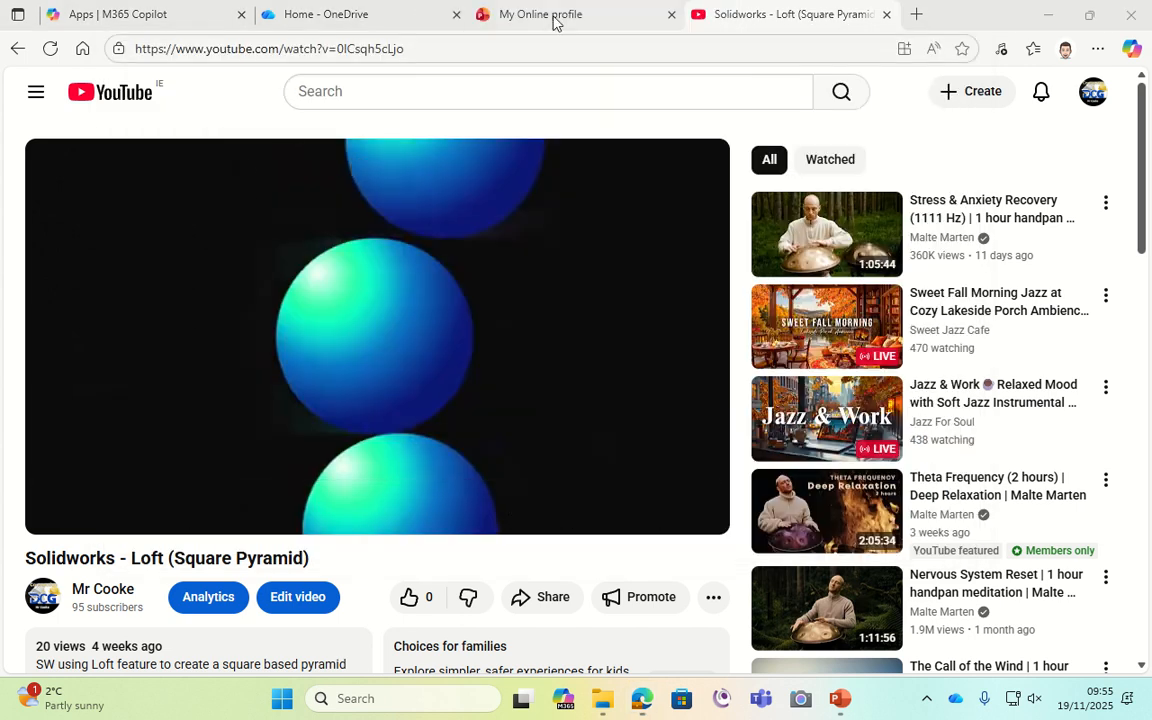
{"action": "left_click", "coordinate": [555, 16]}
{"action": "right_click", "coordinate": [352, 180]}
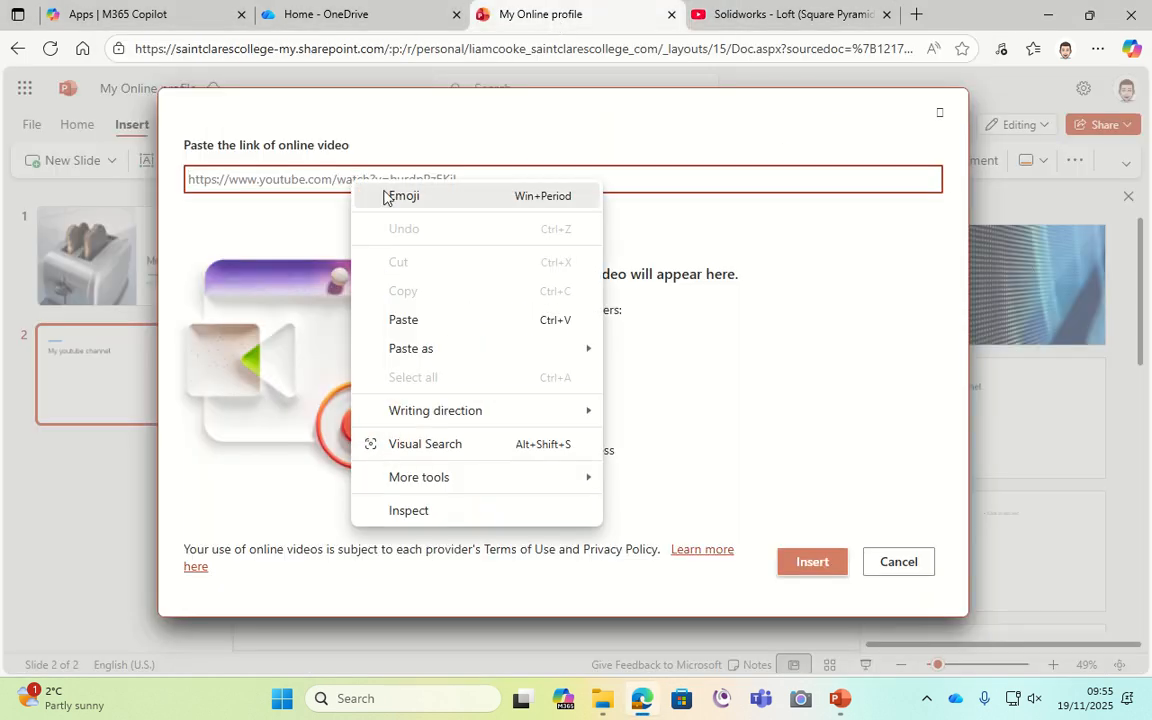
{"action": "left_click", "coordinate": [423, 326]}
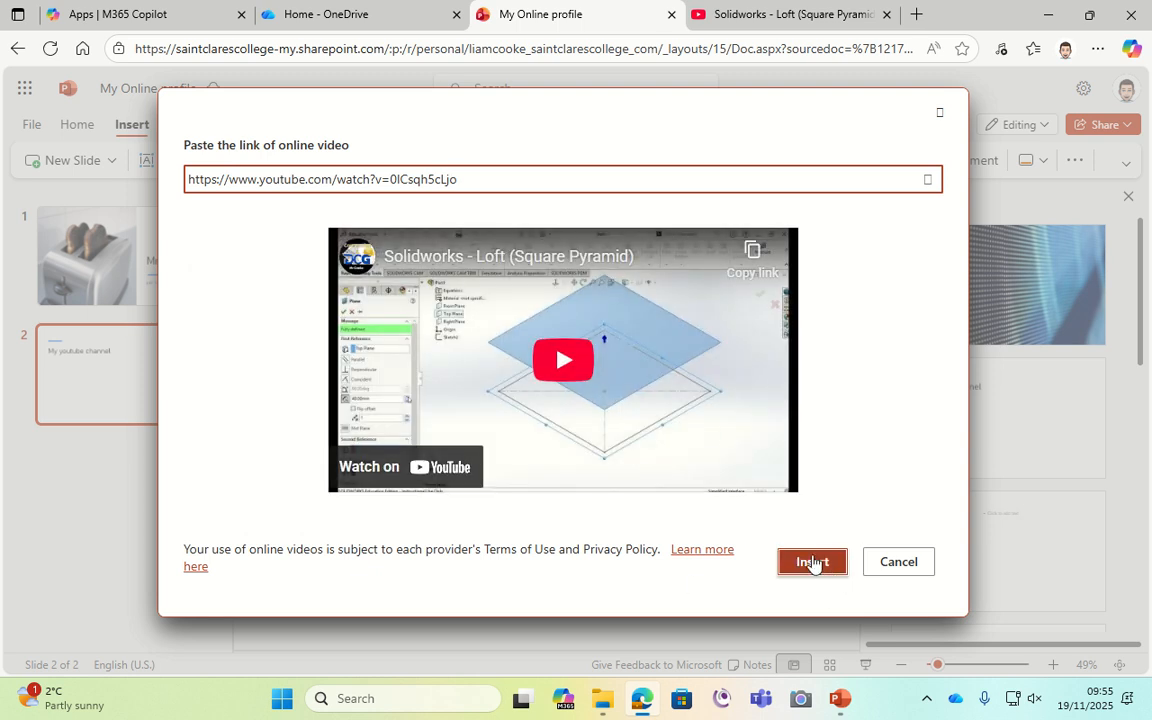
{"action": "left_click", "coordinate": [812, 563]}
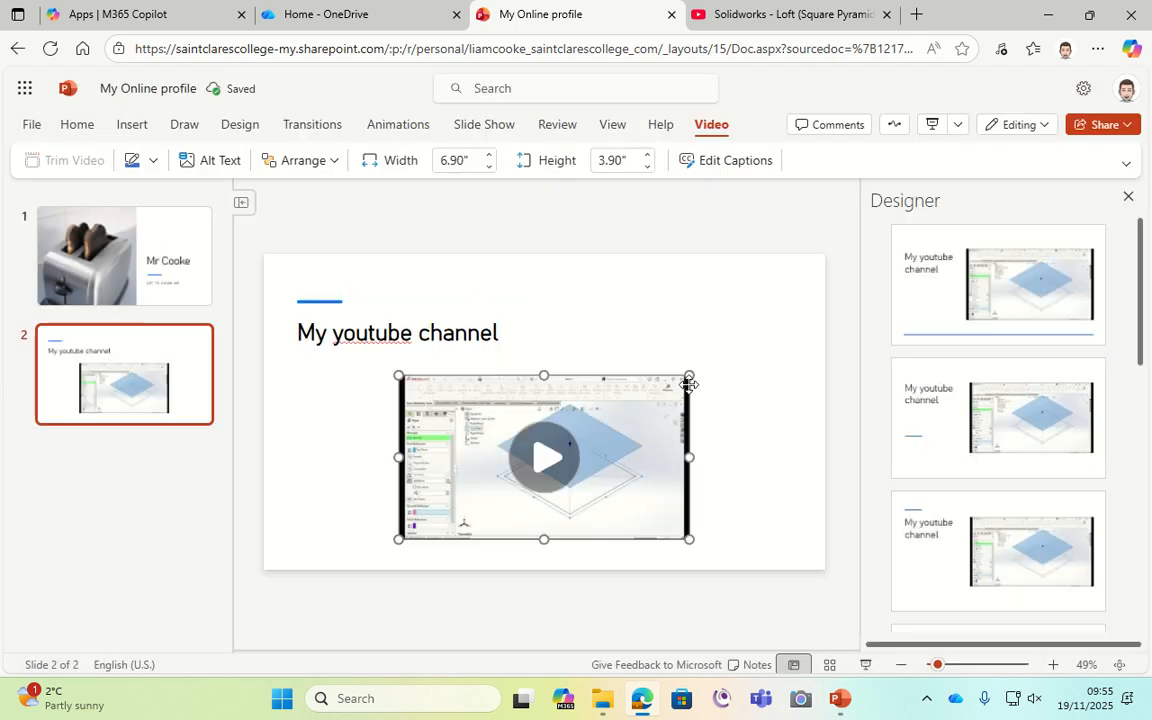
- Enlarge the video to about 8.73 by 4.92 inches, reaching the slide's lower edge, and raise the title slightly above it
{"action": "left_click_drag", "start_coordinate": [689, 375], "coordinate": [646, 412]}
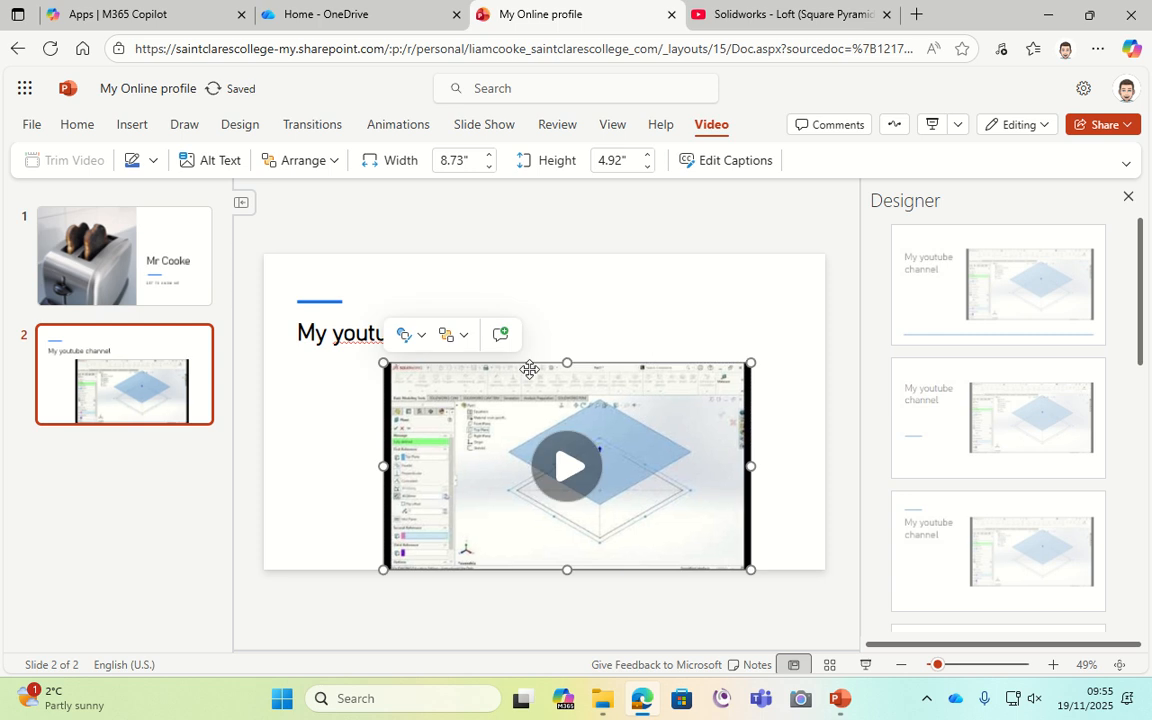
{"action": "left_click", "coordinate": [347, 344]}
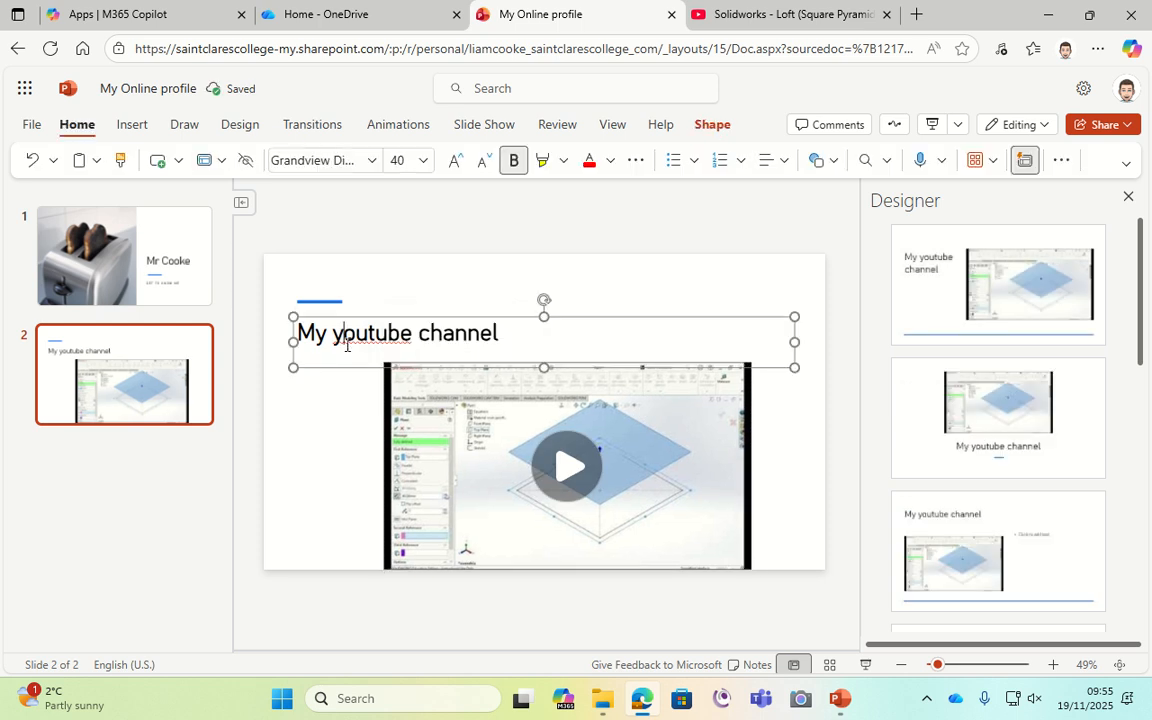
{"action": "left_click_drag", "start_coordinate": [362, 316], "coordinate": [360, 306]}
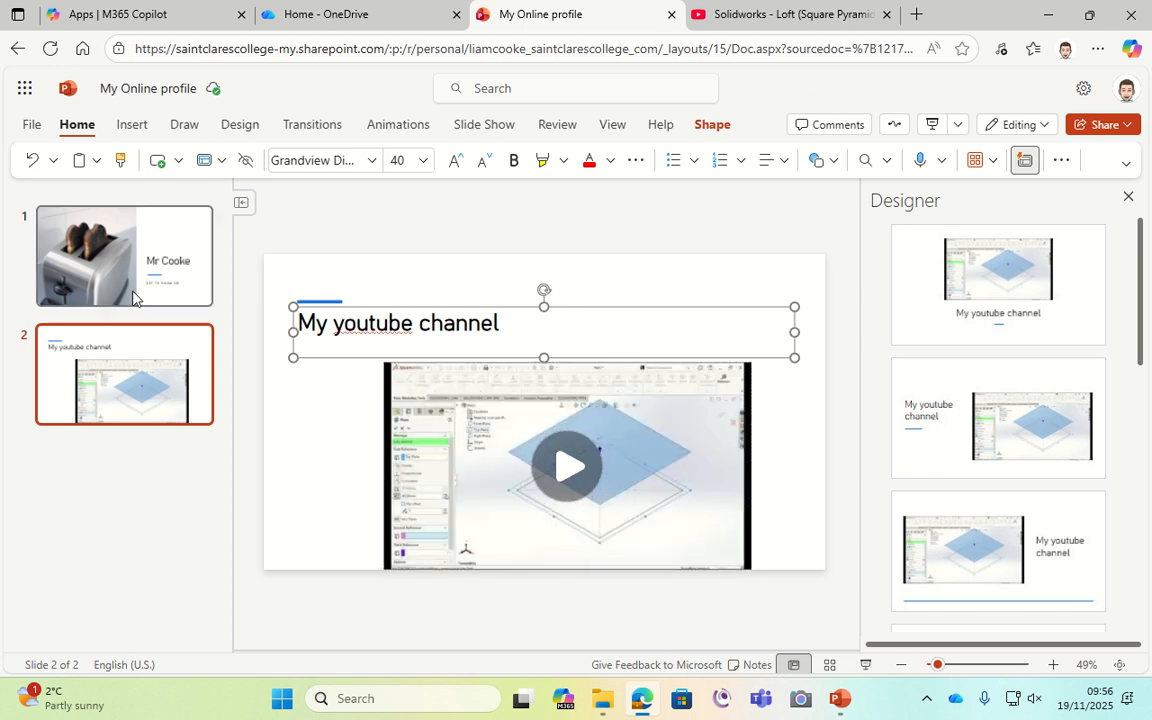
- Add a third slide and insert the football picture "Image (10)" from the device's Downloads folder
{"action": "left_click", "coordinate": [155, 168]}
{"action": "left_click", "coordinate": [130, 126]}
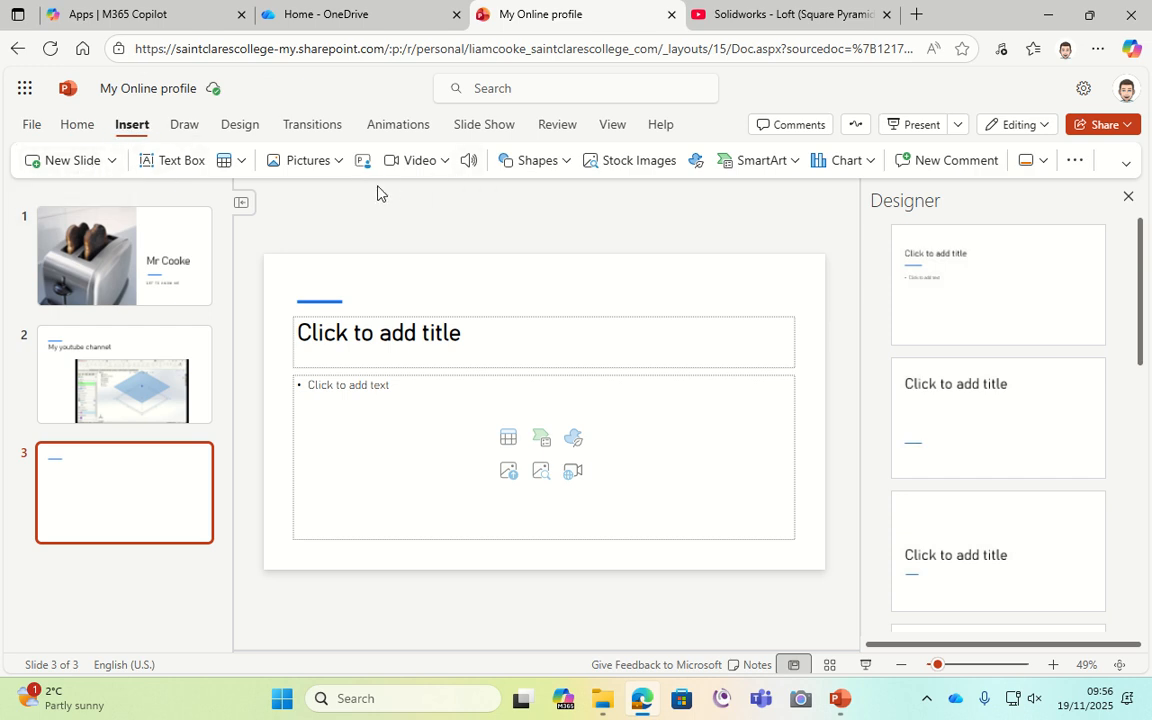
{"action": "left_click", "coordinate": [342, 166]}
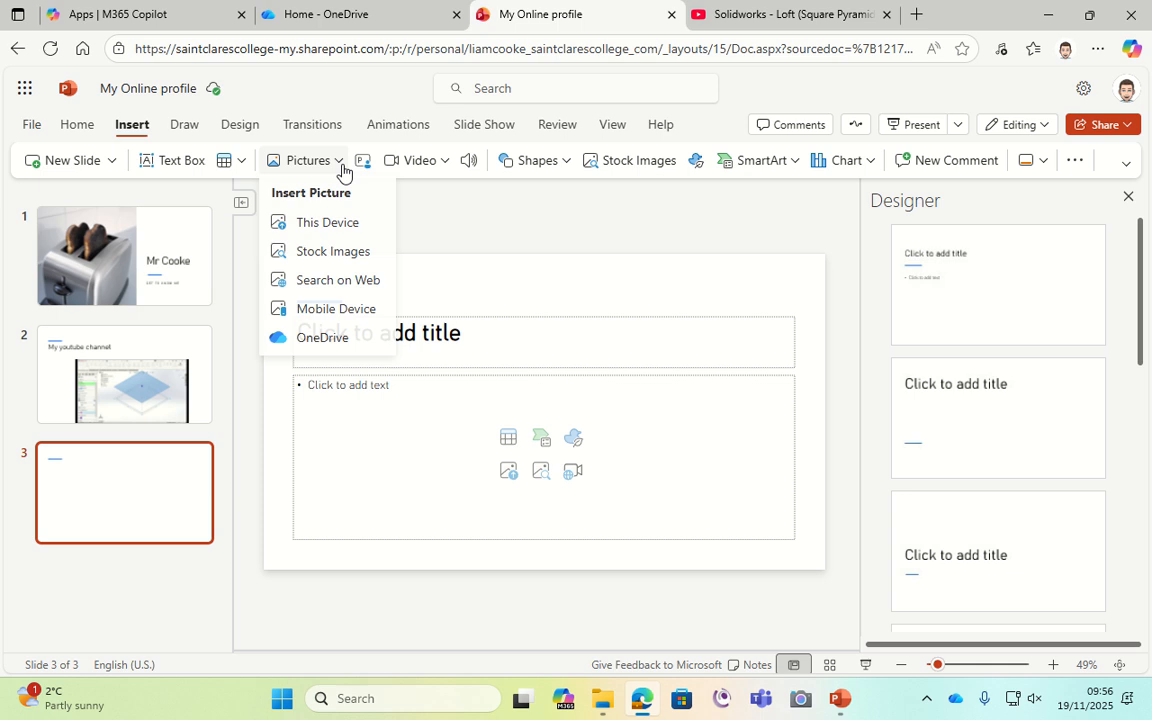
{"action": "left_click", "coordinate": [319, 221]}
{"action": "left_click", "coordinate": [180, 143]}
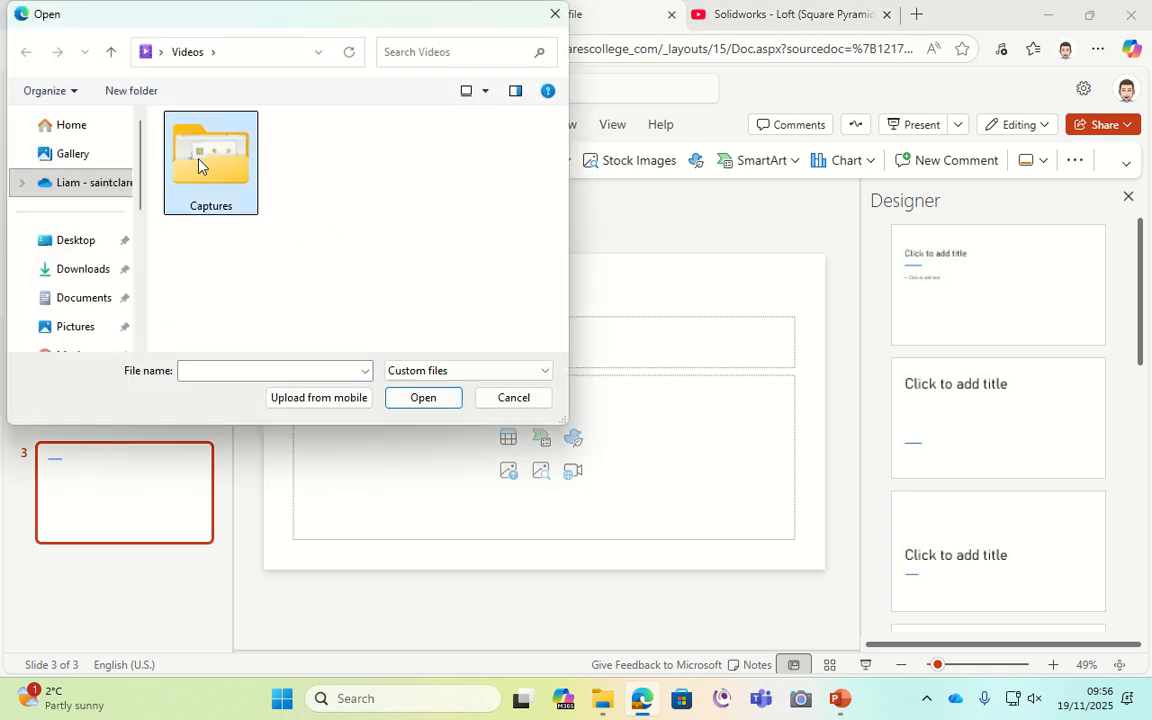
{"action": "left_click", "coordinate": [82, 275]}
{"action": "scroll", "coordinate": [330, 240], "scroll_direction": "down", "scroll_amount": 5}
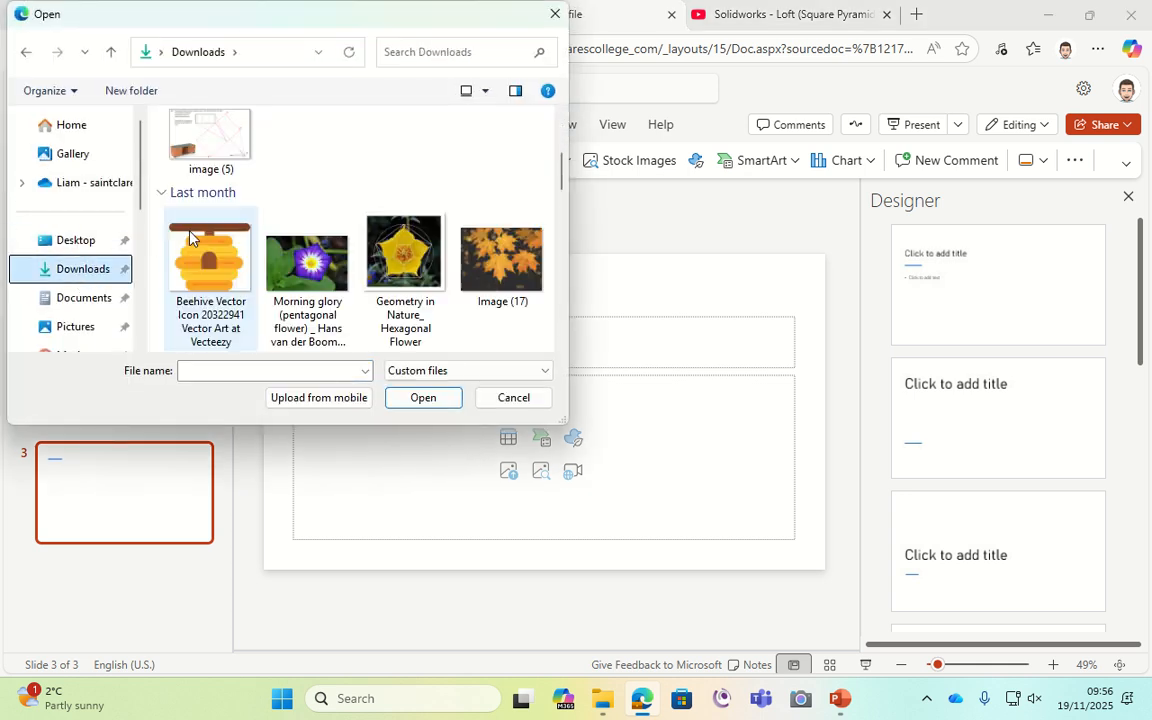
{"action": "scroll", "coordinate": [360, 262], "scroll_direction": "down", "scroll_amount": 6}
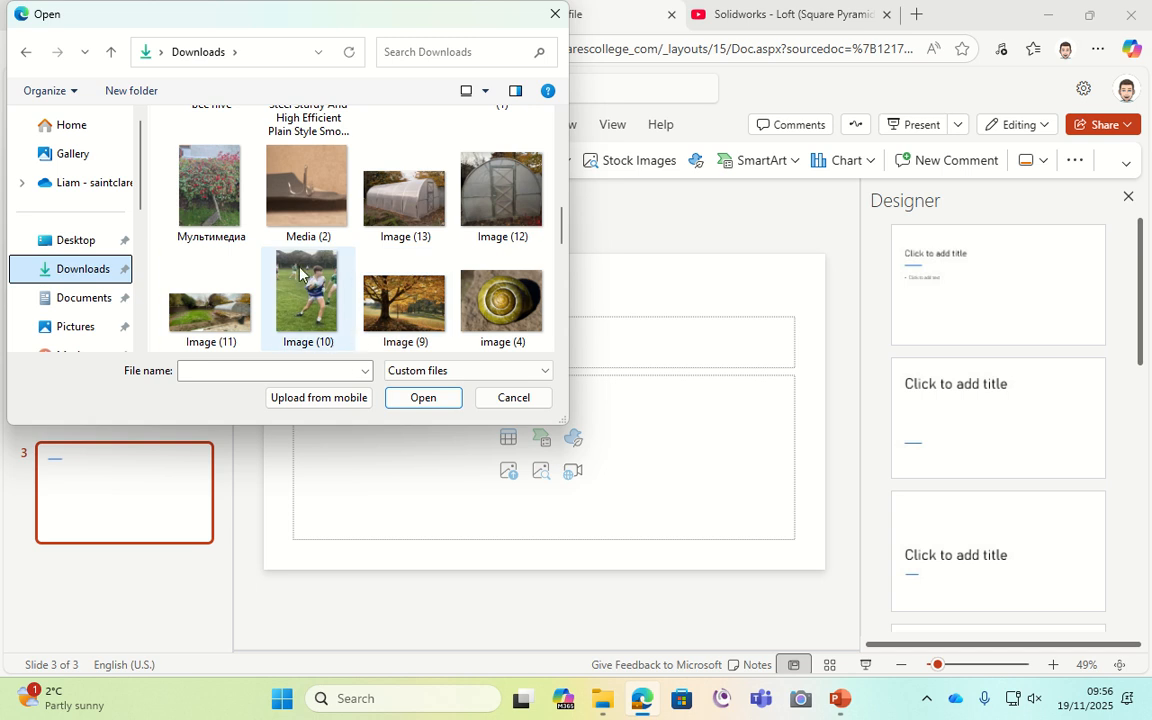
{"action": "scroll", "coordinate": [300, 272], "scroll_direction": "down", "scroll_amount": 2}
{"action": "left_click", "coordinate": [324, 193]}
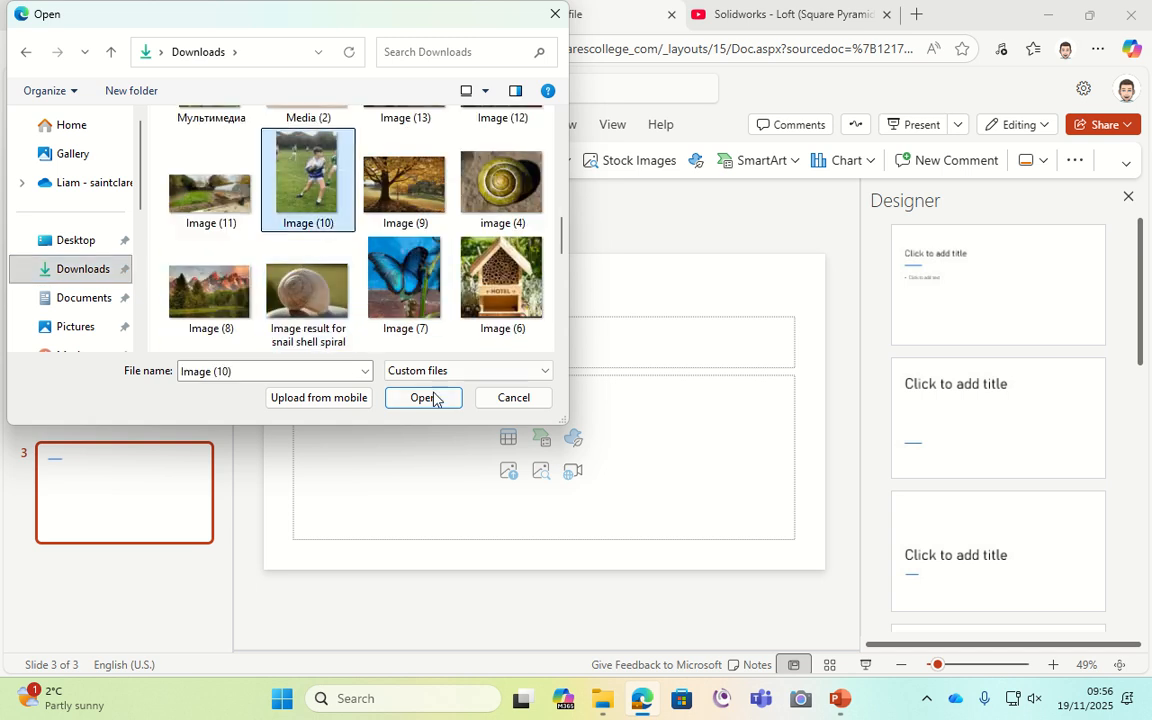
{"action": "left_click", "coordinate": [437, 398]}
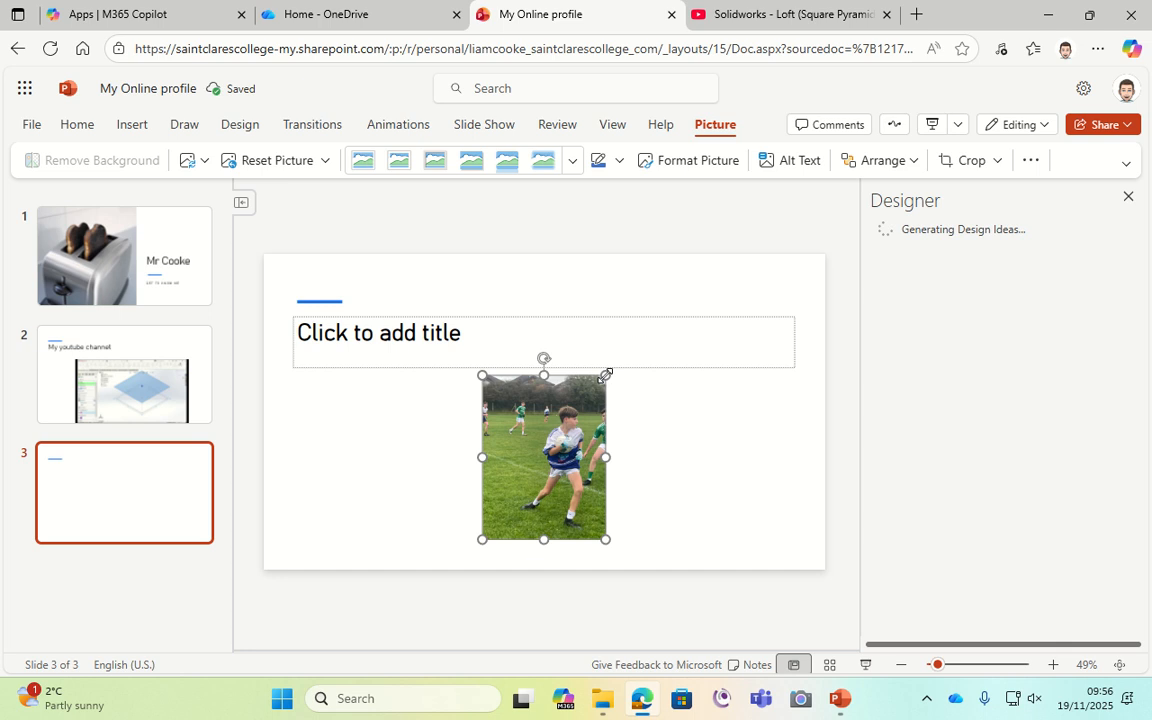
{"action": "left_click_drag", "start_coordinate": [605, 377], "coordinate": [669, 258]}
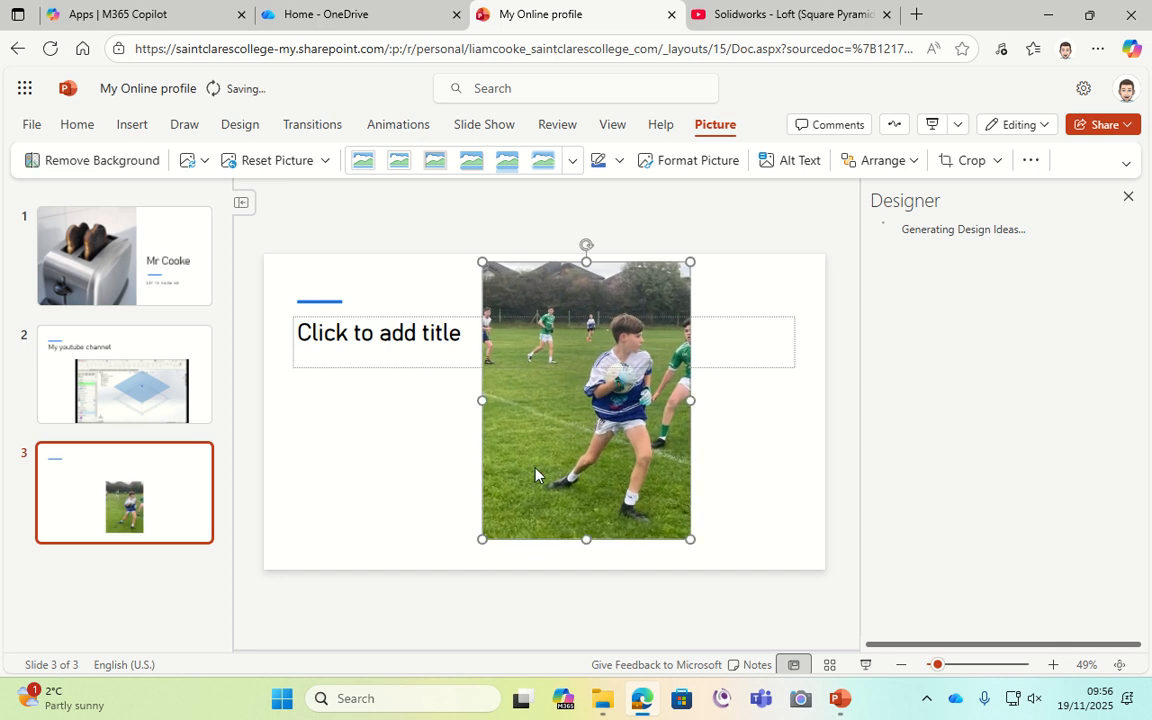
{"action": "left_click_drag", "start_coordinate": [478, 542], "coordinate": [465, 558]}
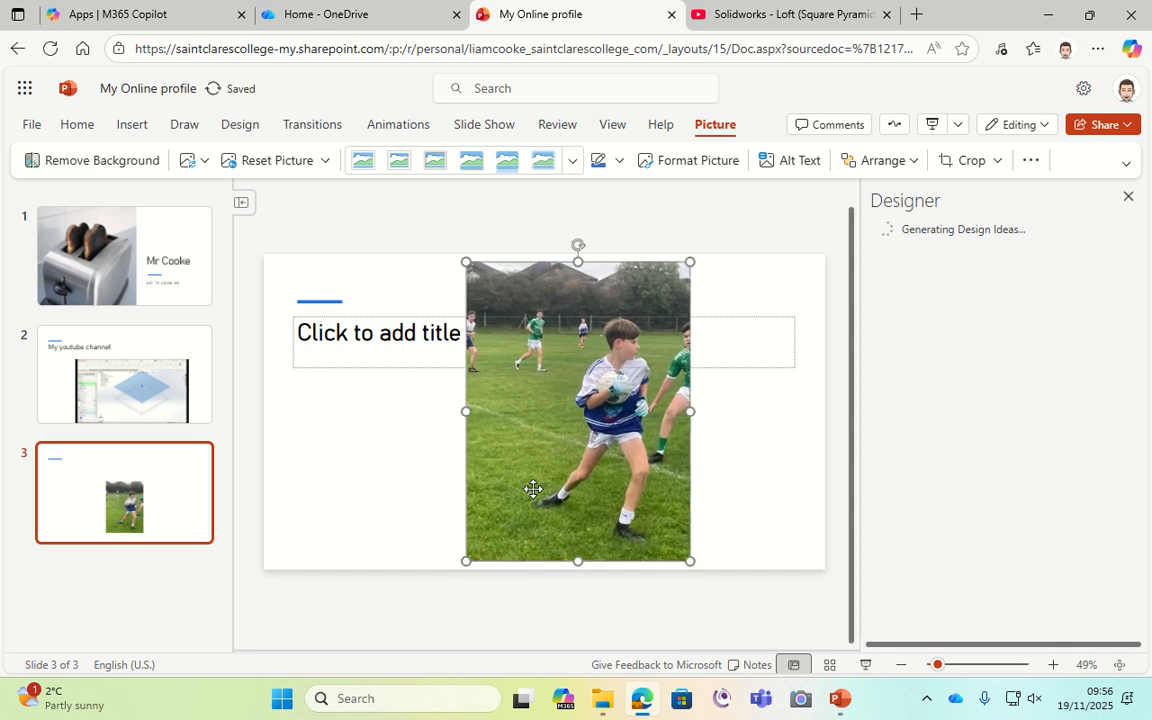
{"action": "left_click_drag", "start_coordinate": [532, 486], "coordinate": [623, 393]}
{"action": "left_click", "coordinate": [468, 458]}
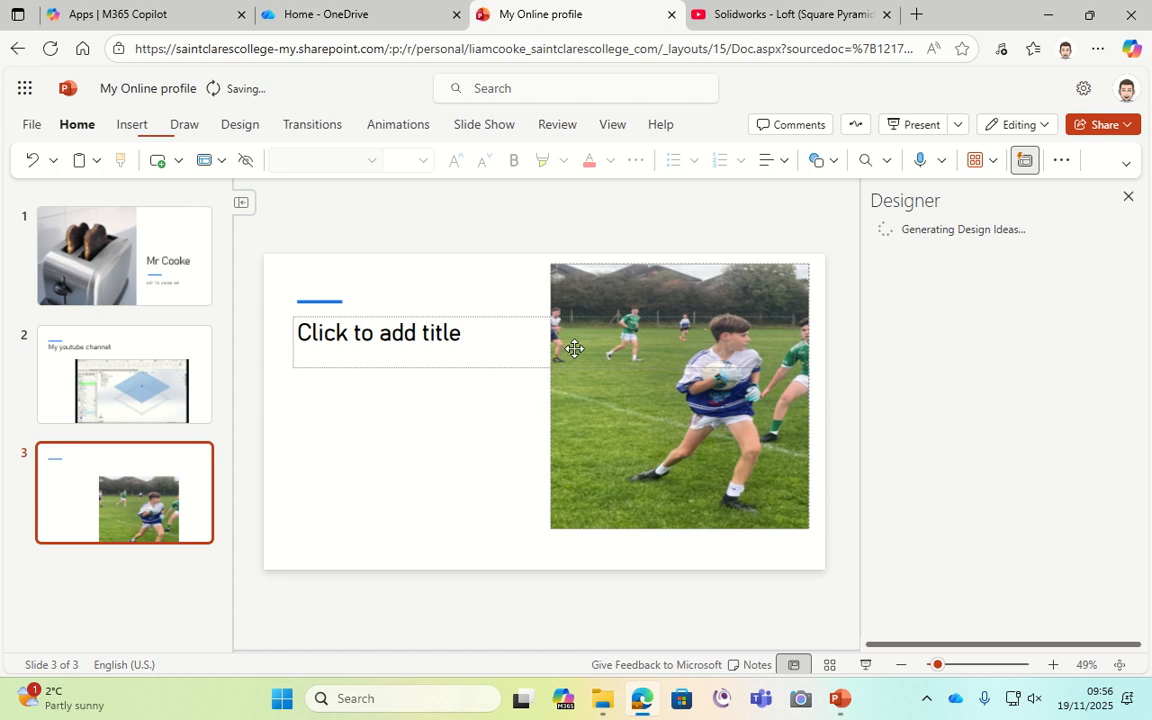
{"action": "left_click", "coordinate": [32, 160]}
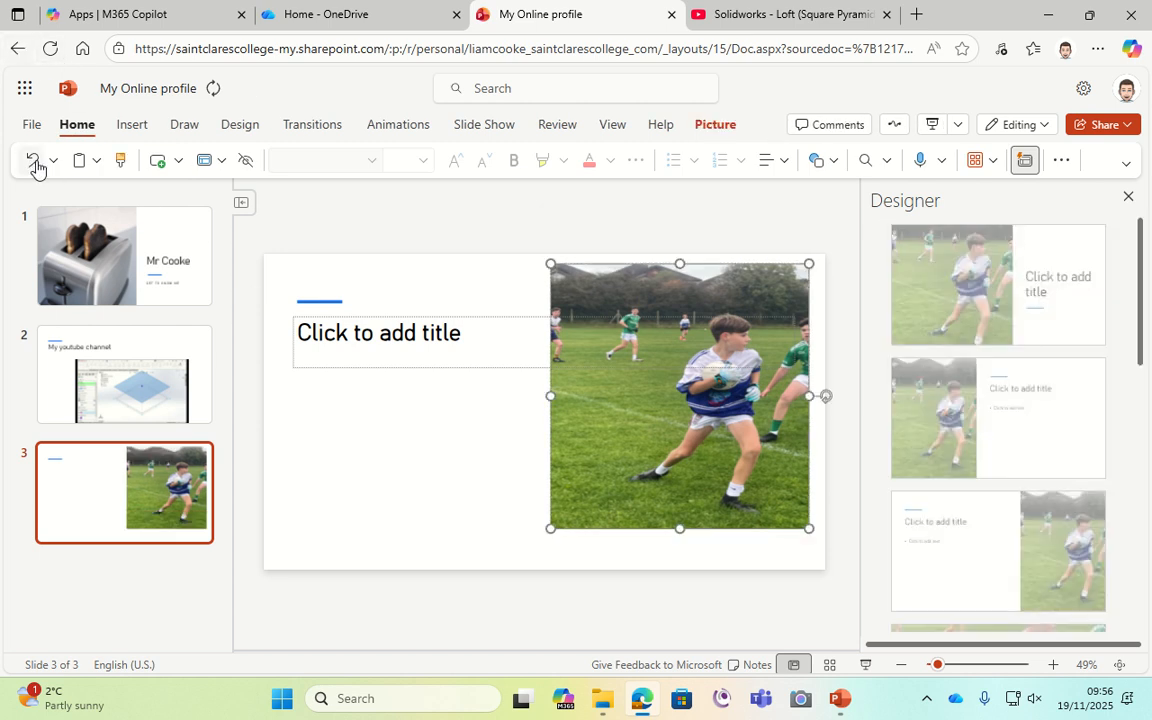
{"action": "left_click", "coordinate": [32, 160]}
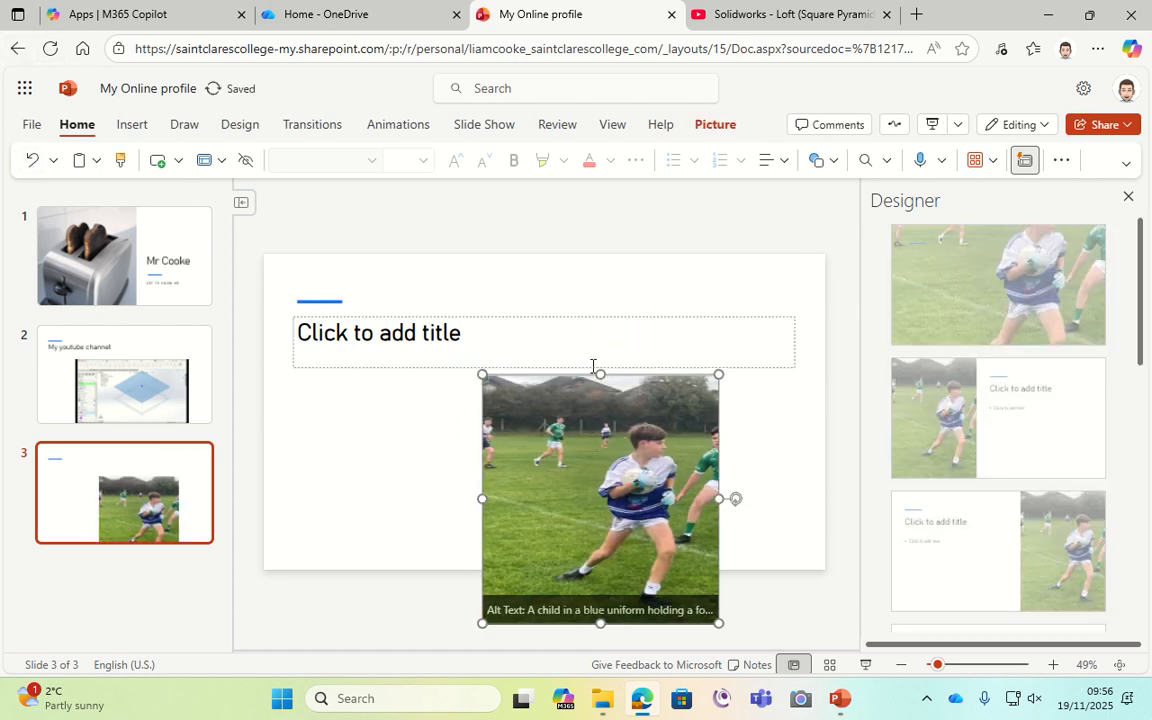
{"action": "left_click", "coordinate": [32, 160]}
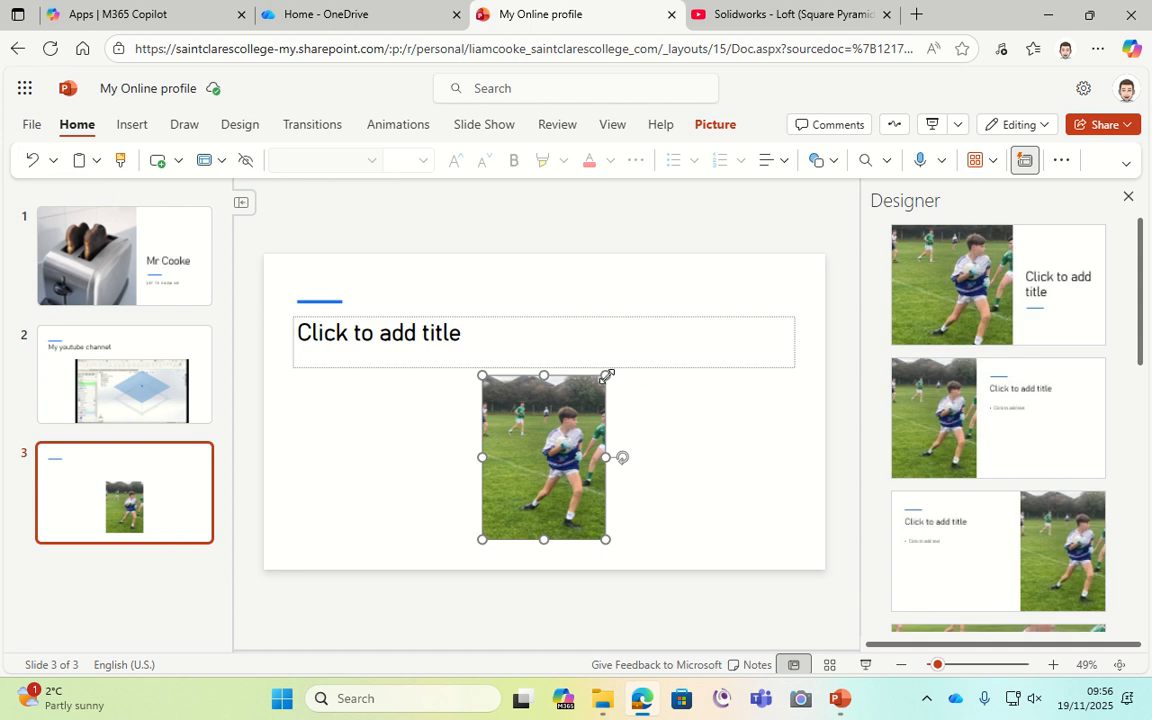
- Enlarge the football picture onto the right half of slide 3 and crop a narrow strip off its left side
{"action": "left_click_drag", "start_coordinate": [606, 376], "coordinate": [700, 319]}
{"action": "left_click_drag", "start_coordinate": [632, 444], "coordinate": [712, 448]}
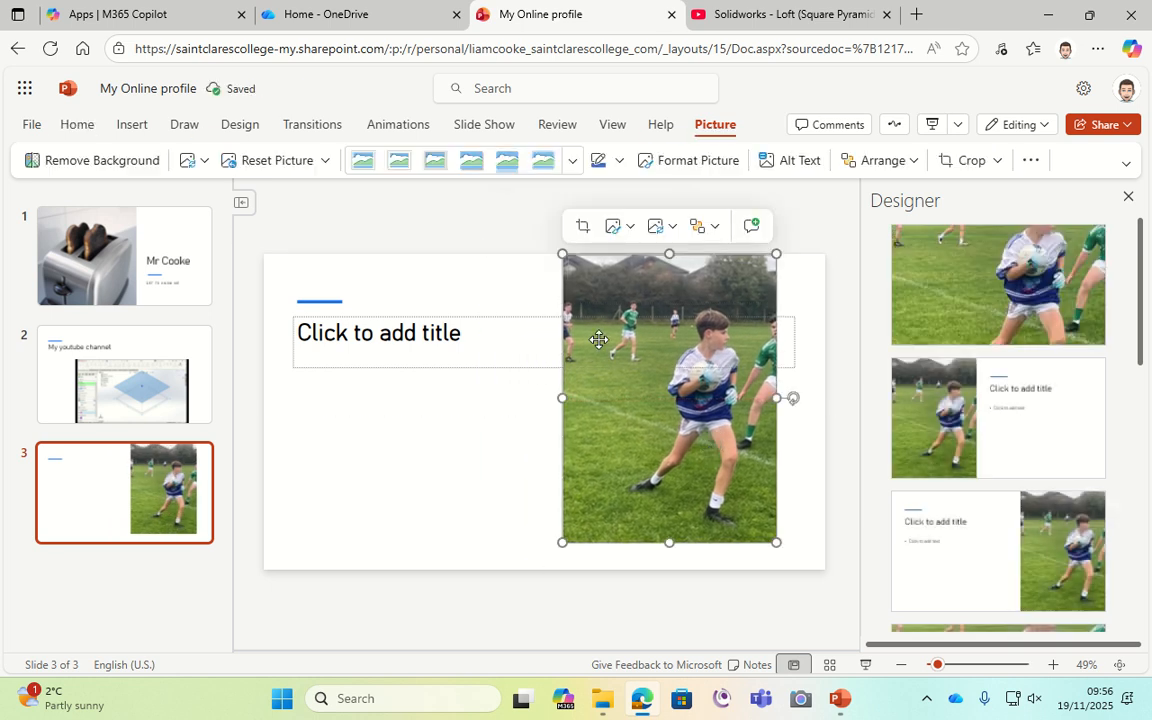
{"action": "left_click", "coordinate": [958, 164]}
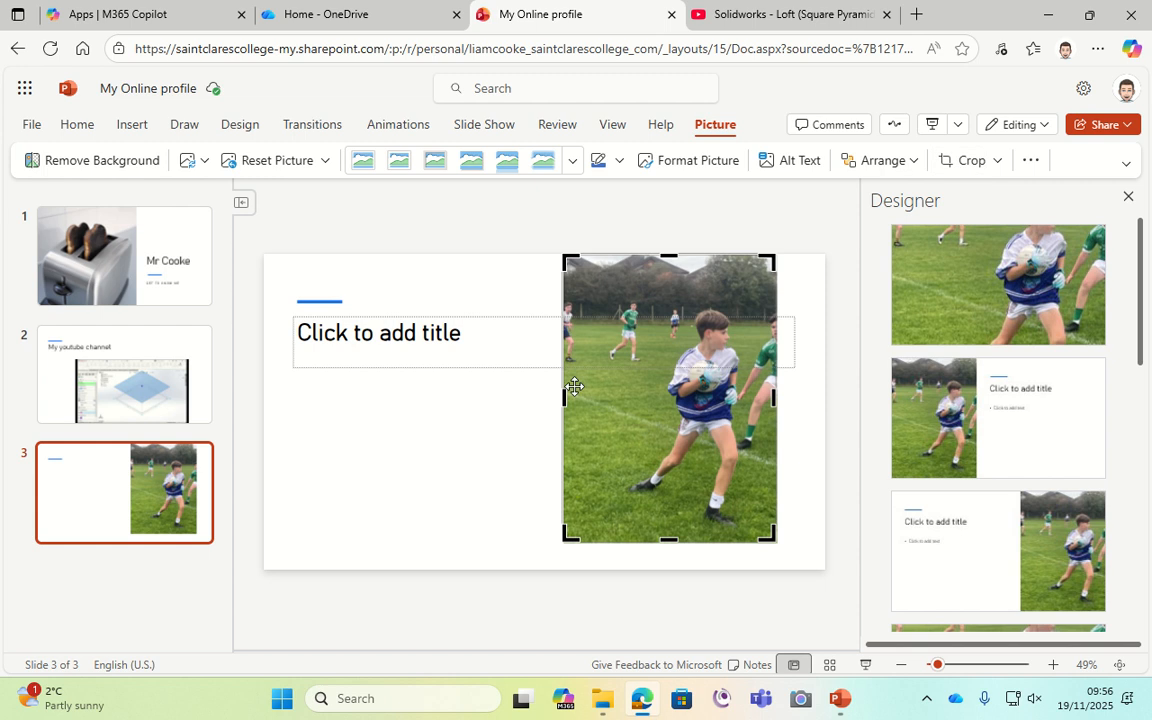
{"action": "left_click_drag", "start_coordinate": [566, 397], "coordinate": [584, 393]}
{"action": "left_click", "coordinate": [491, 270]}
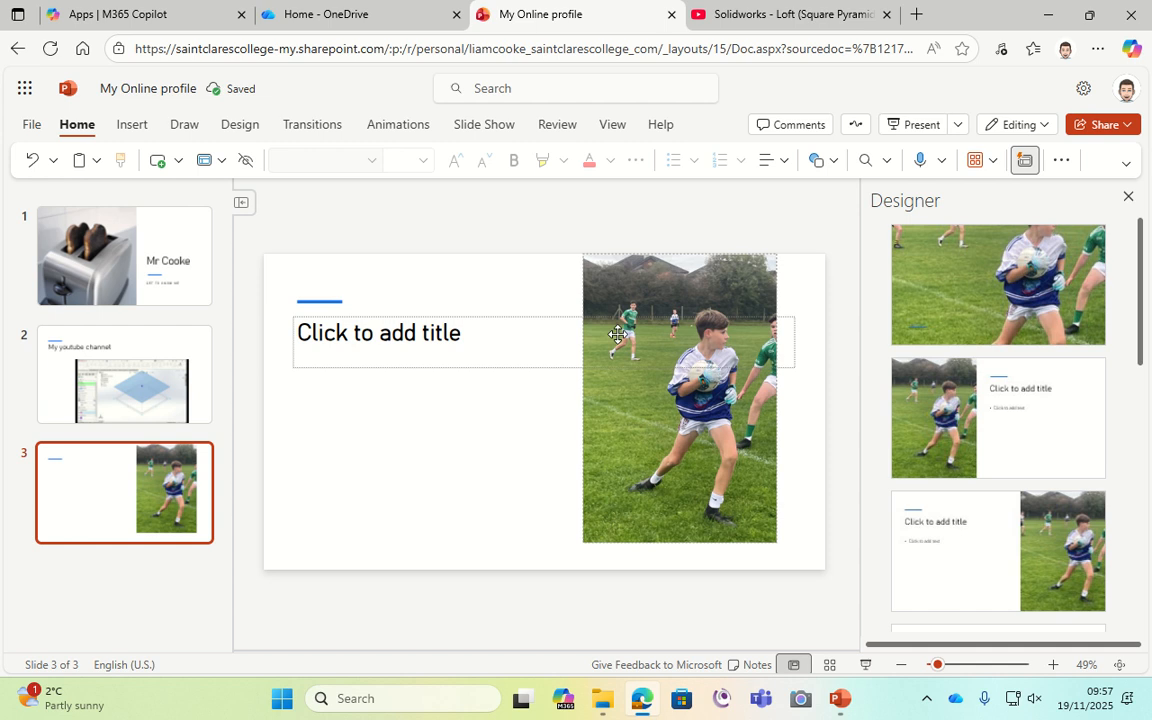
- Give slide 3 the title "I like football"
{"action": "left_click", "coordinate": [425, 333]}
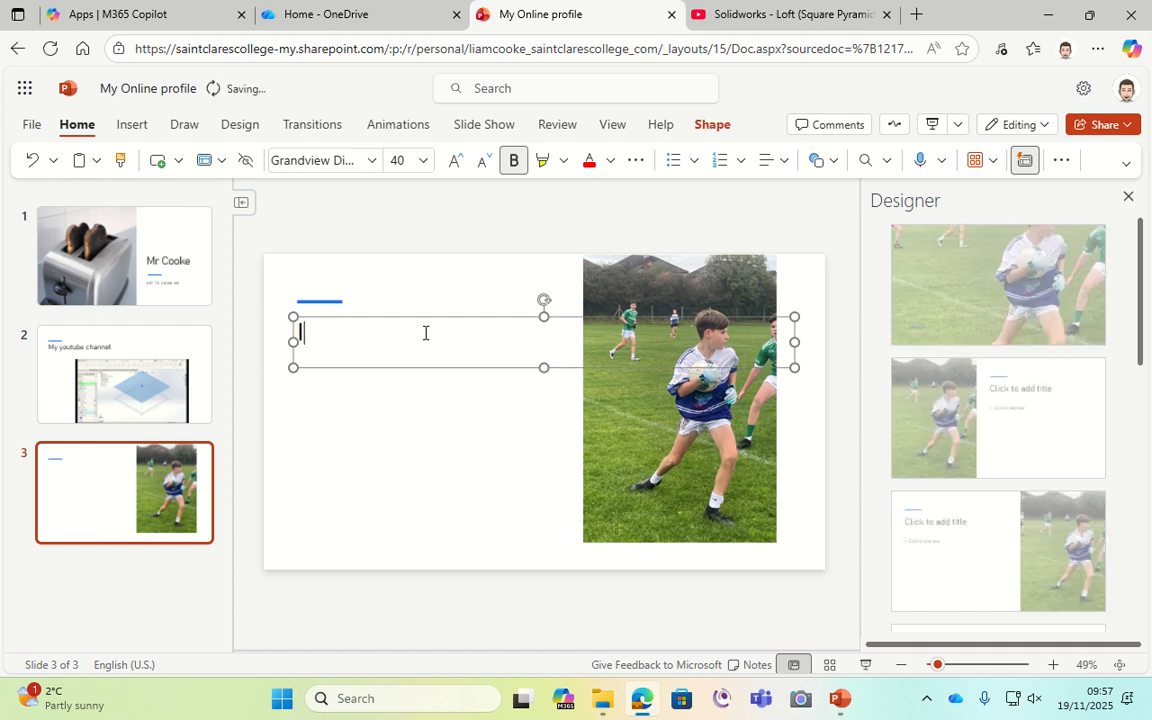
{"action": "type", "text": "I like fo"}
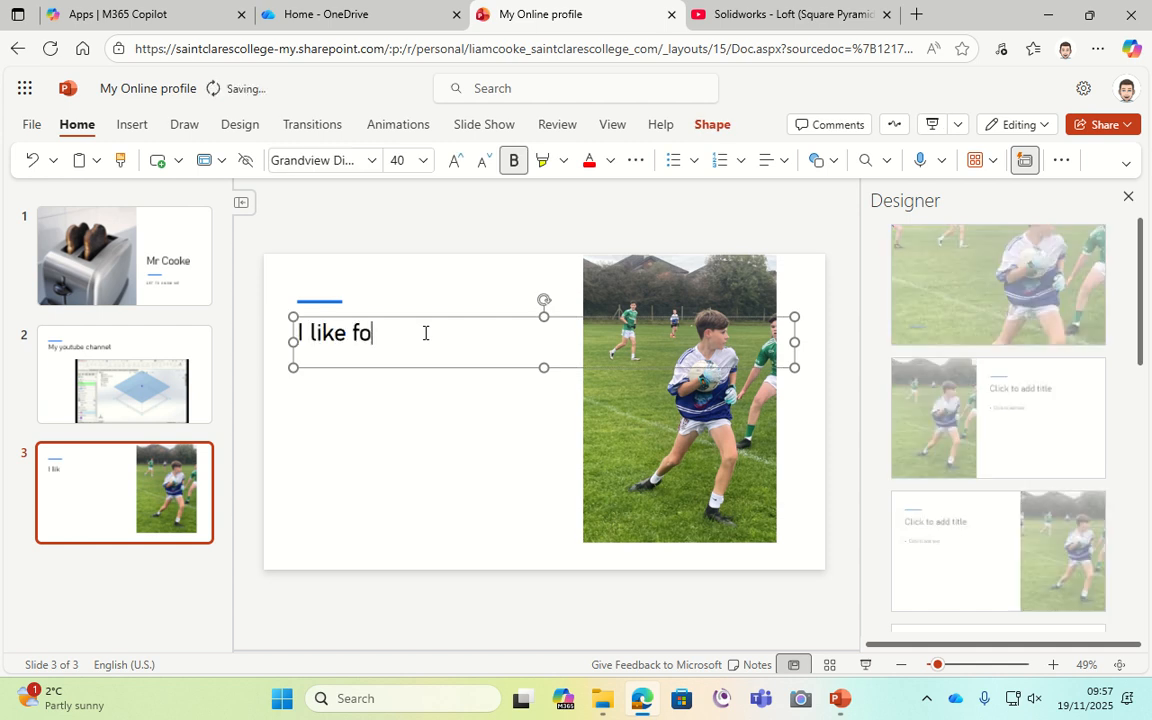
{"action": "type", "text": "otbal"}
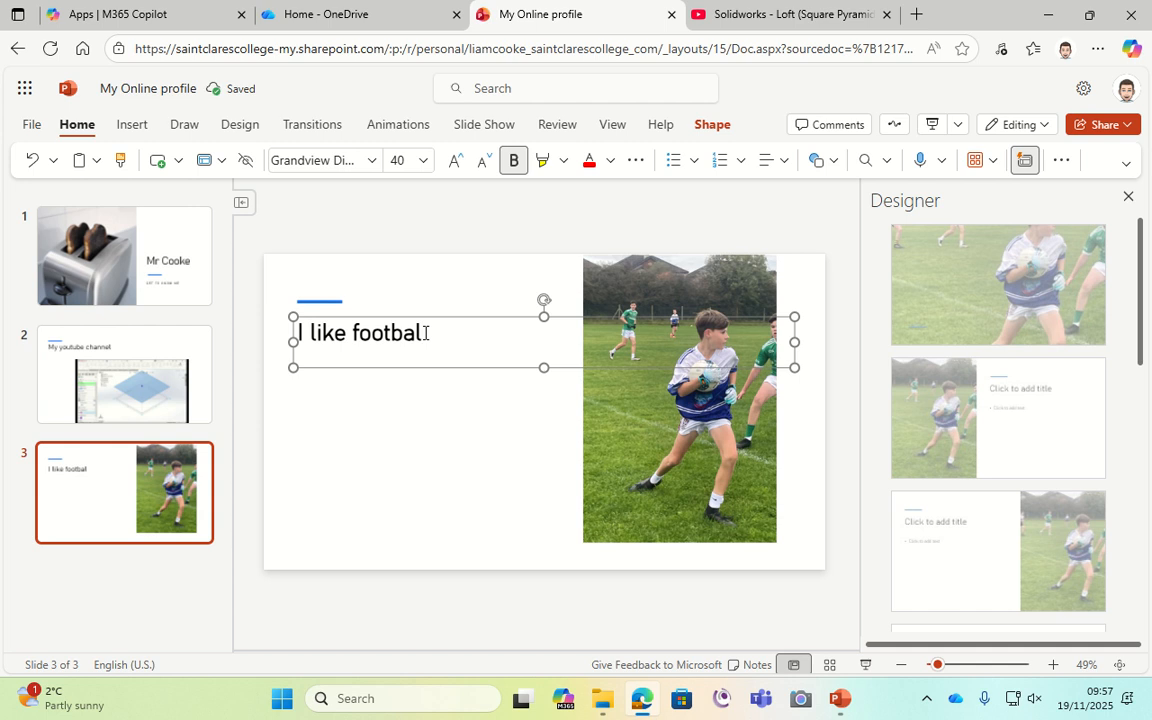
{"action": "type", "text": "l"}
{"action": "left_click", "coordinate": [465, 401]}
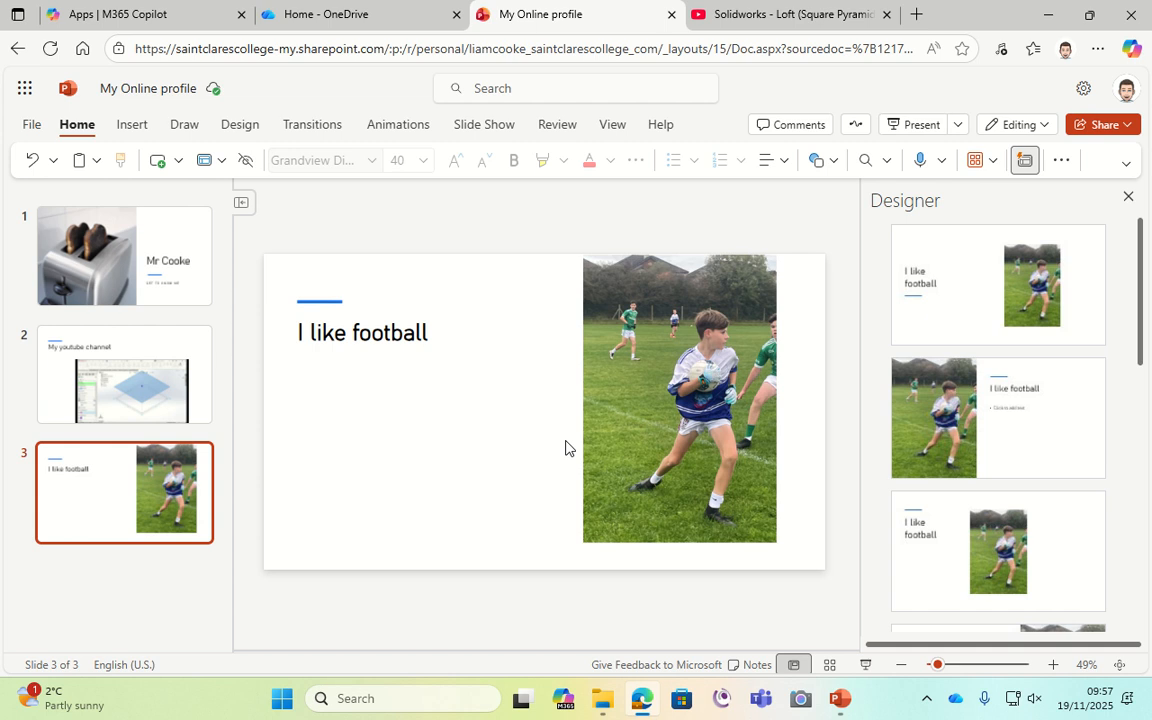
- Apply the Designer idea that fills slide 3 with the football photo and puts the title on a dark band along the bottom
{"action": "scroll", "coordinate": [1045, 330], "scroll_direction": "down", "scroll_amount": 3}
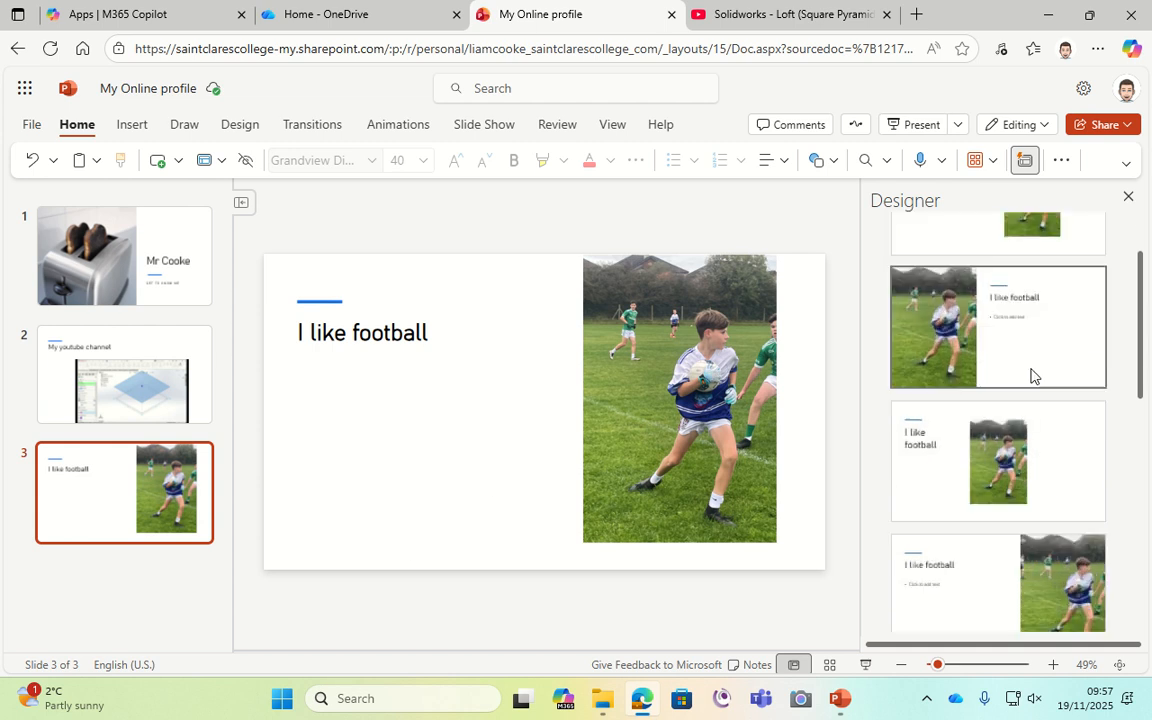
{"action": "scroll", "coordinate": [1021, 373], "scroll_direction": "down", "scroll_amount": 3}
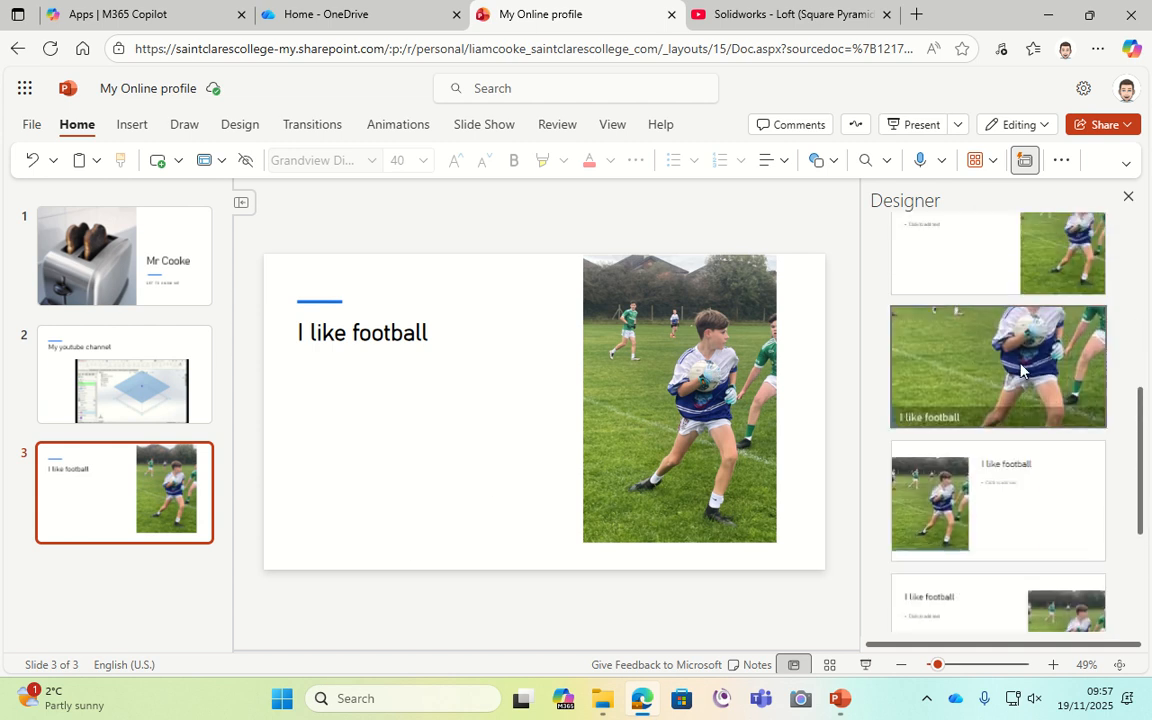
{"action": "left_click", "coordinate": [1016, 368]}
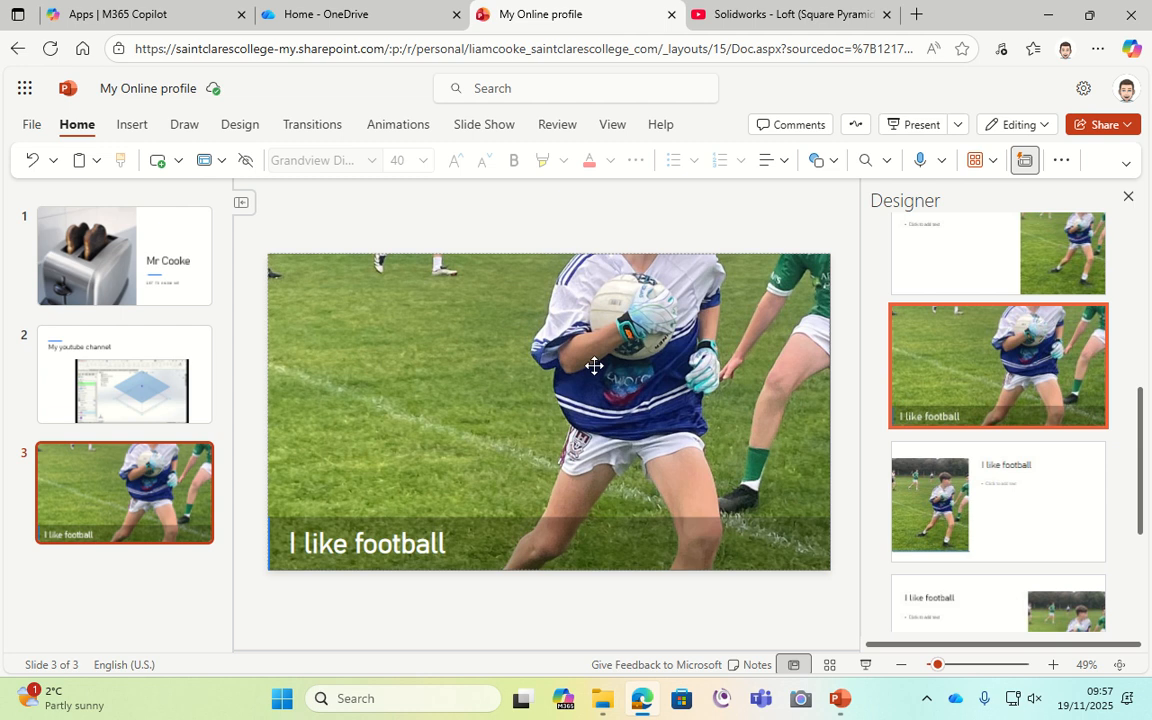
{"action": "left_click", "coordinate": [594, 366]}
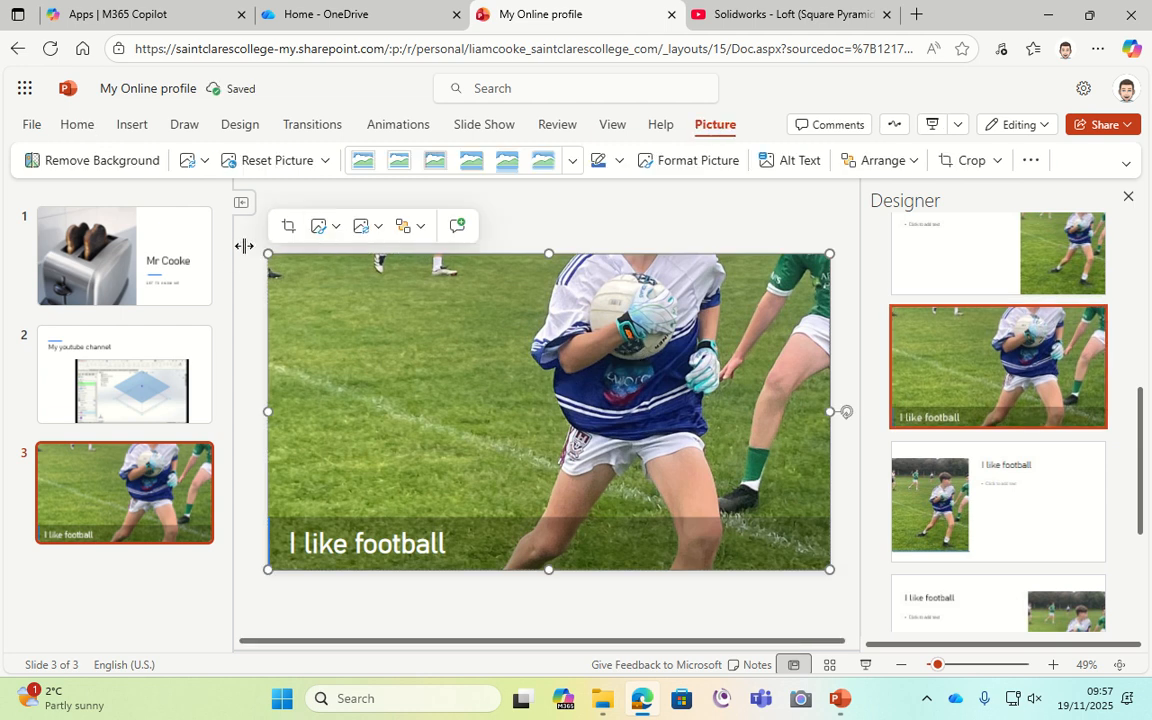
- Shift the football photo down inside its crop frame on slide 3 so the player's head and the ball are within the frame
{"action": "left_click", "coordinate": [287, 226]}
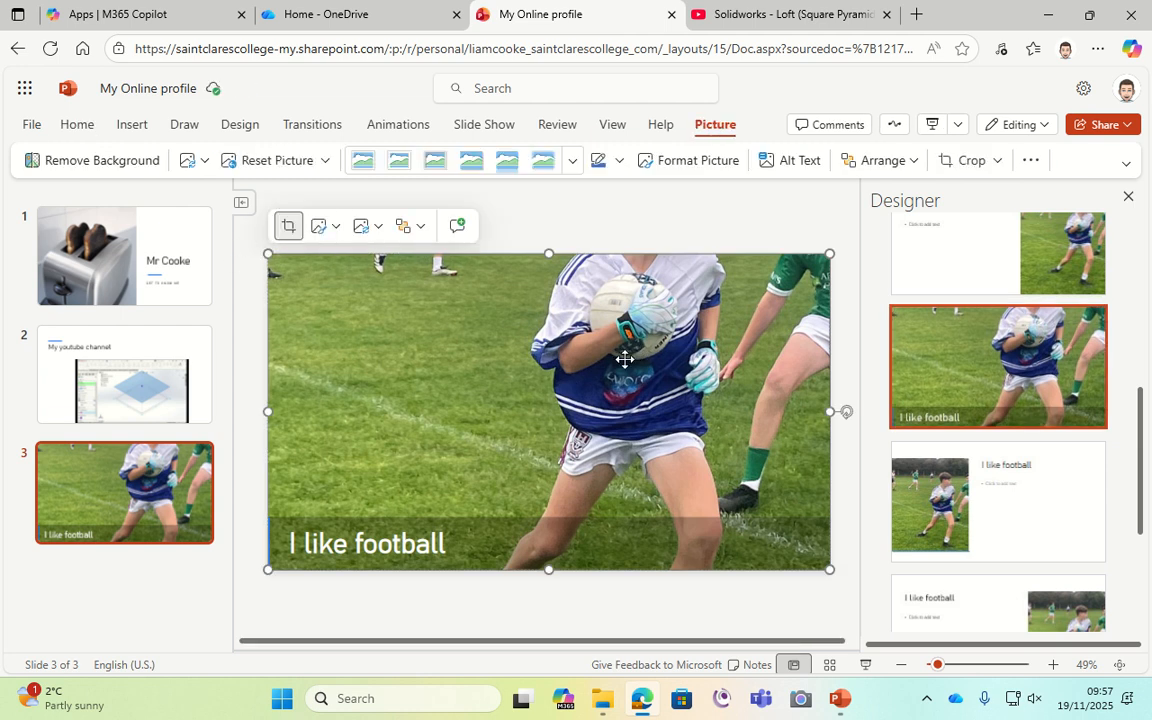
{"action": "left_click_drag", "start_coordinate": [624, 358], "coordinate": [617, 476]}
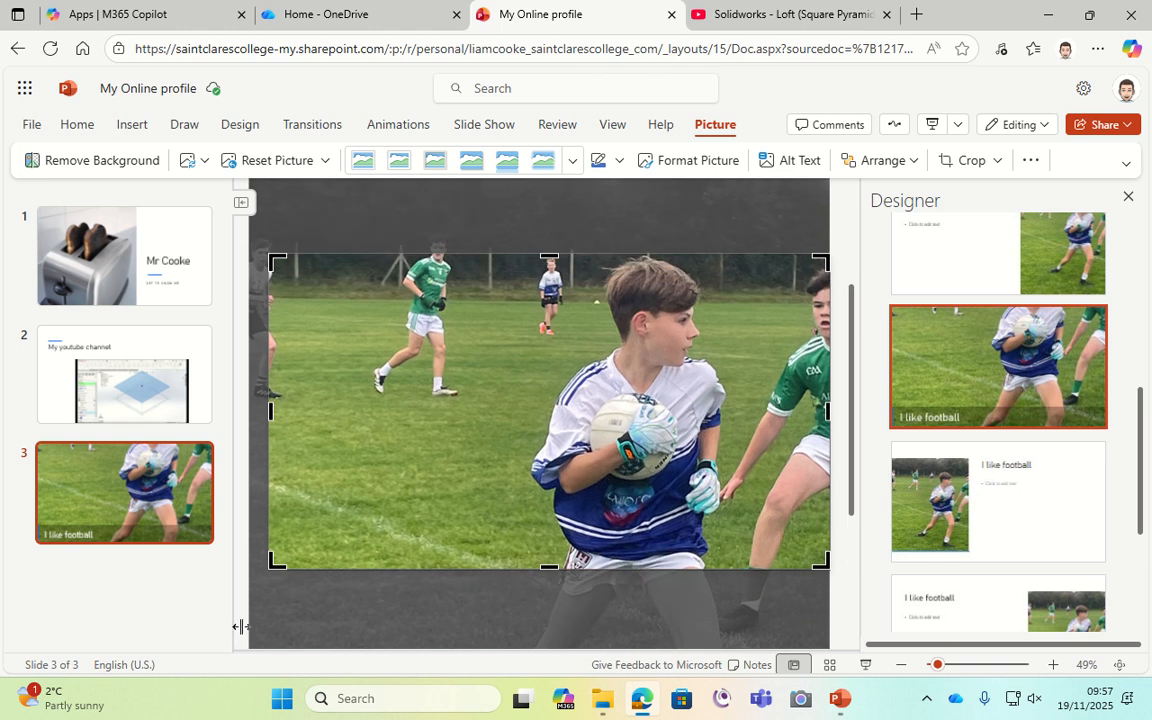
{"action": "scroll", "coordinate": [848, 249], "scroll_direction": "up", "scroll_amount": 3}
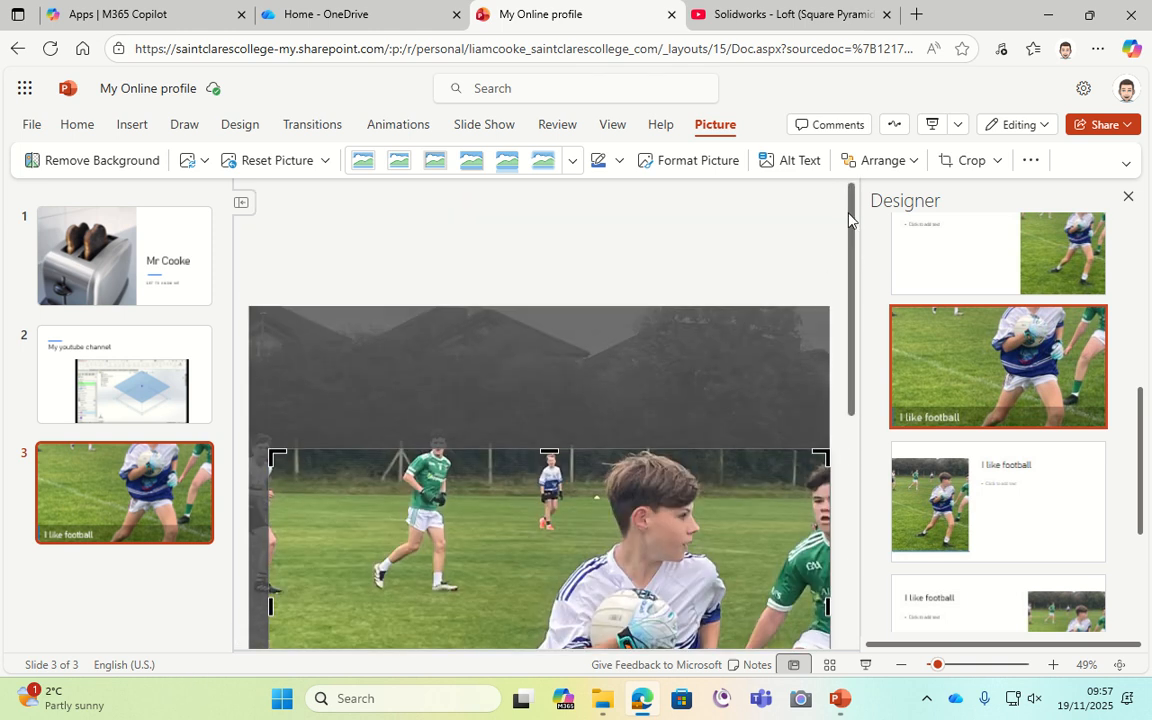
{"action": "scroll", "coordinate": [848, 219], "scroll_direction": "down", "scroll_amount": 3}
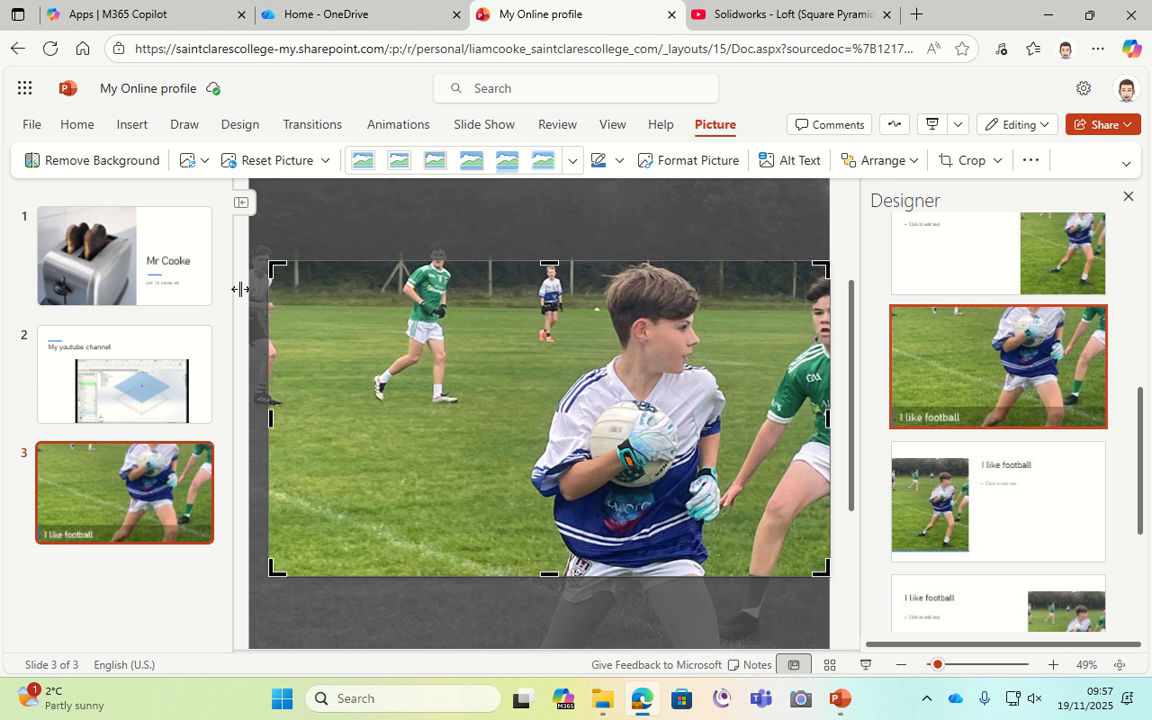
{"action": "left_click", "coordinate": [843, 226]}
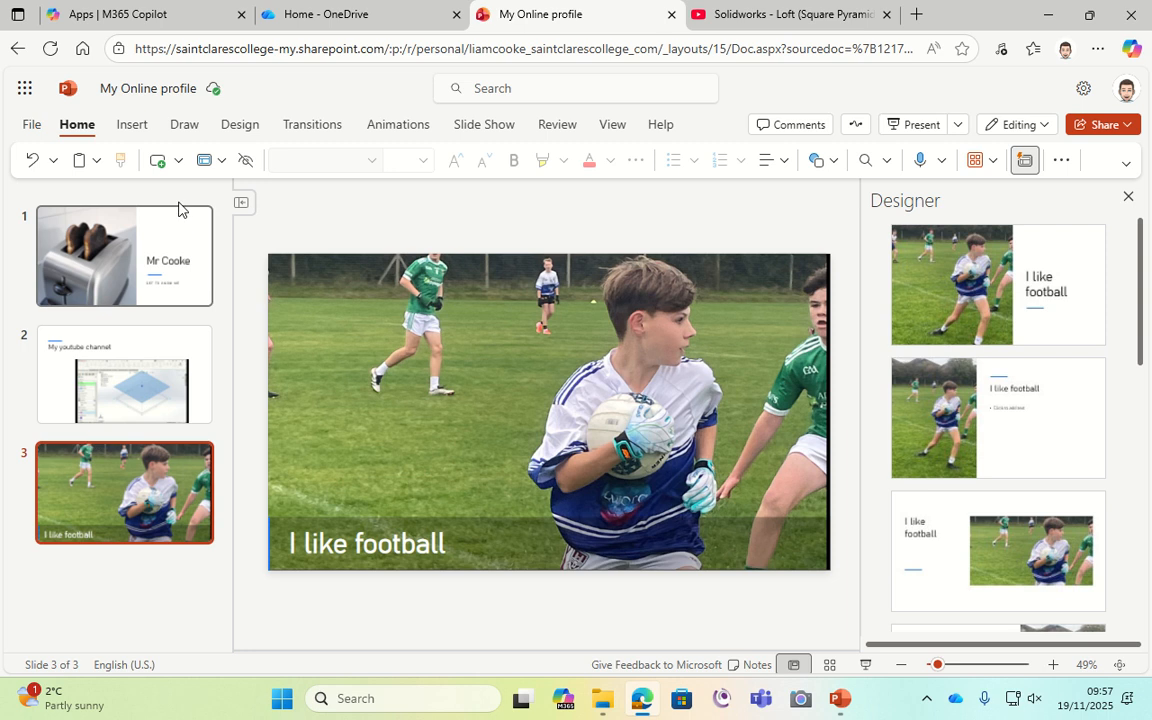
- Add a fourth slide with title and content placeholders, and look through the chart types available to insert
{"action": "left_click", "coordinate": [160, 170]}
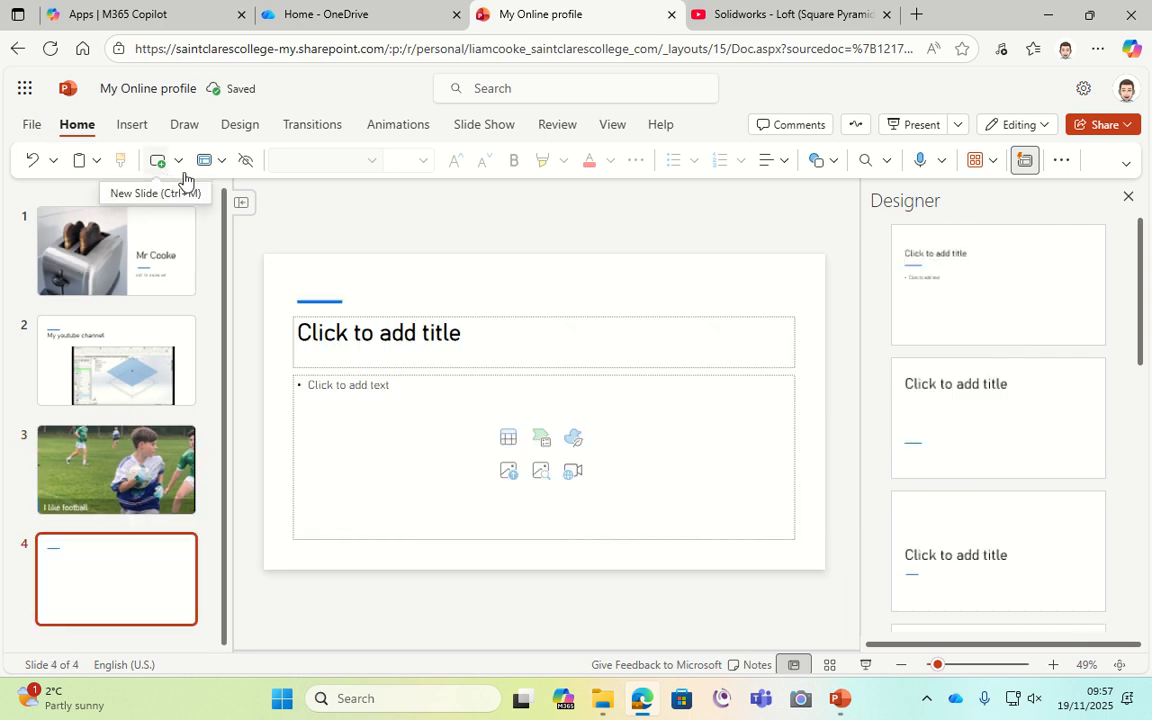
{"action": "left_click", "coordinate": [134, 127]}
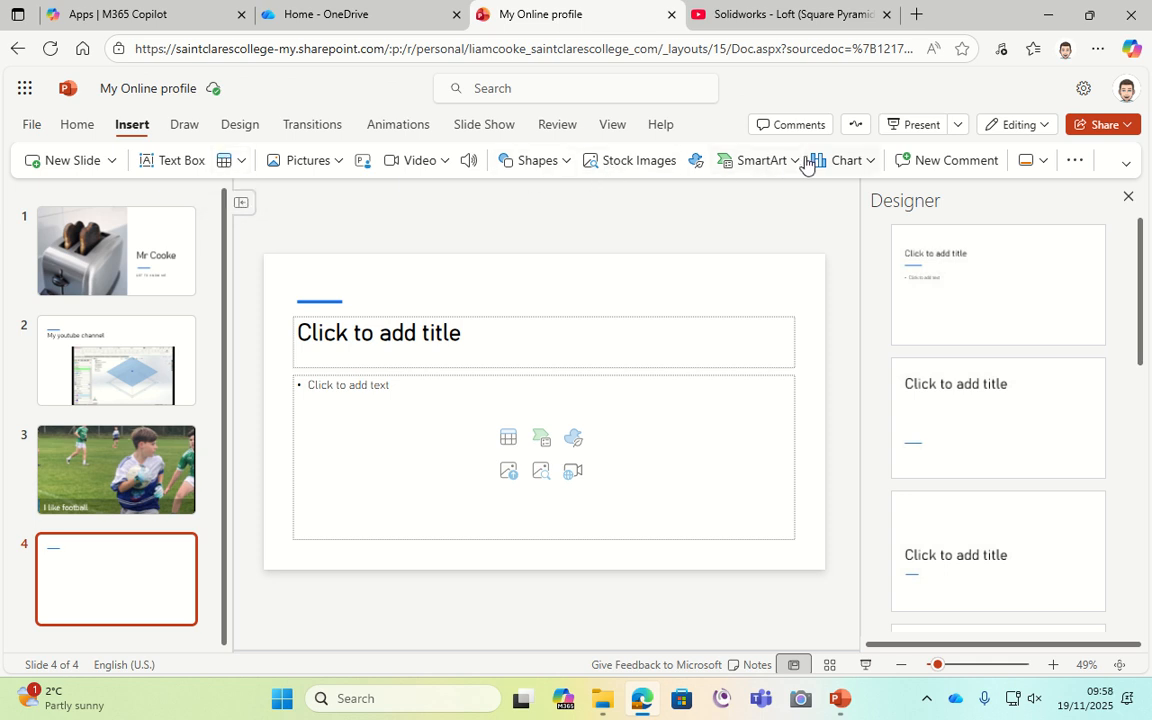
{"action": "left_click", "coordinate": [870, 162]}
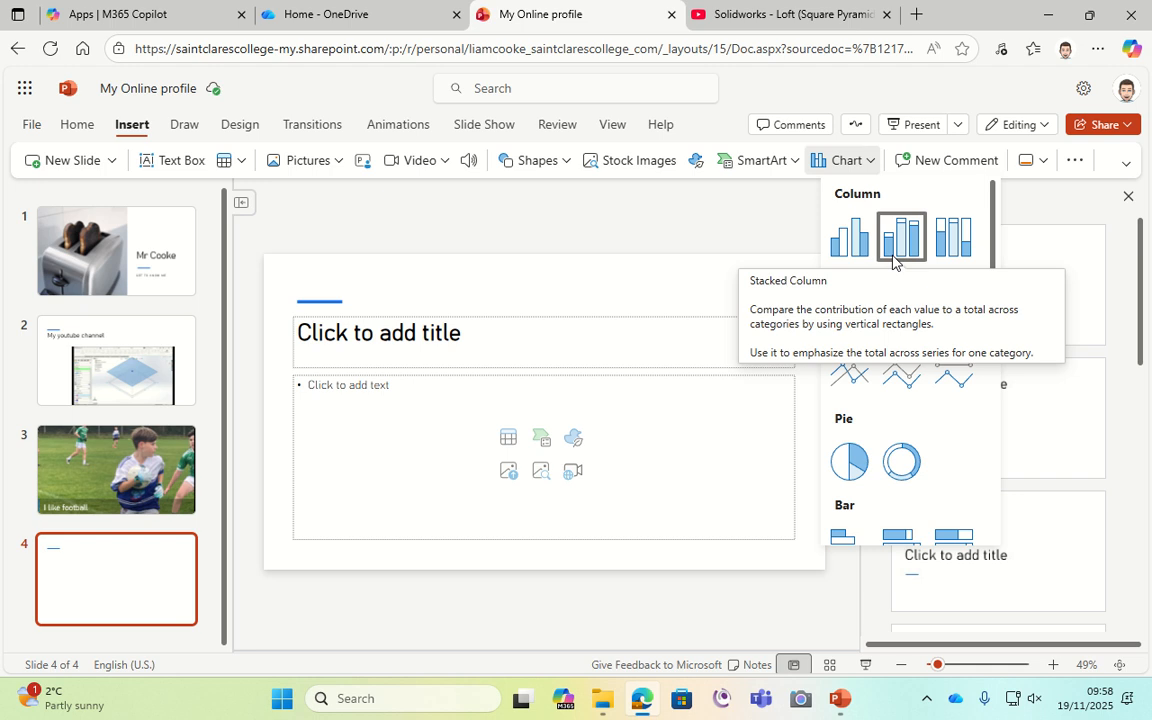
{"action": "left_click", "coordinate": [750, 215]}
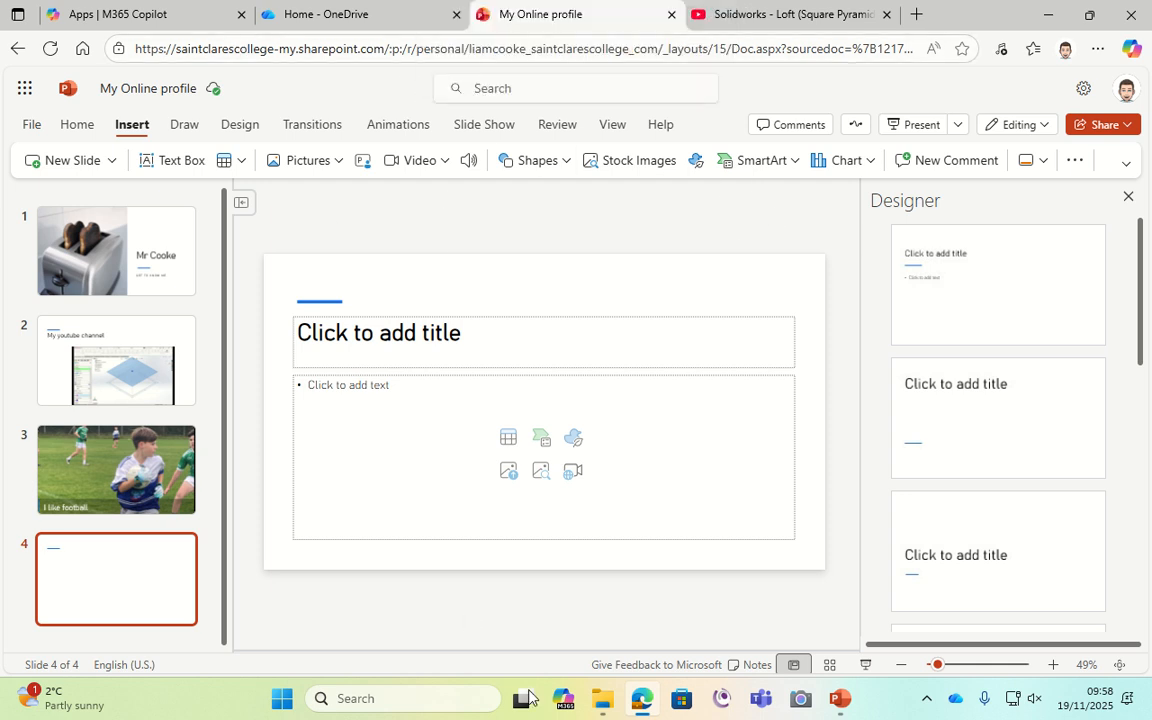
- Switch to the blank Presentation3 in the PowerPoint desktop app and examine which items can be inserted there
{"action": "mouse_move", "coordinate": [840, 698]}
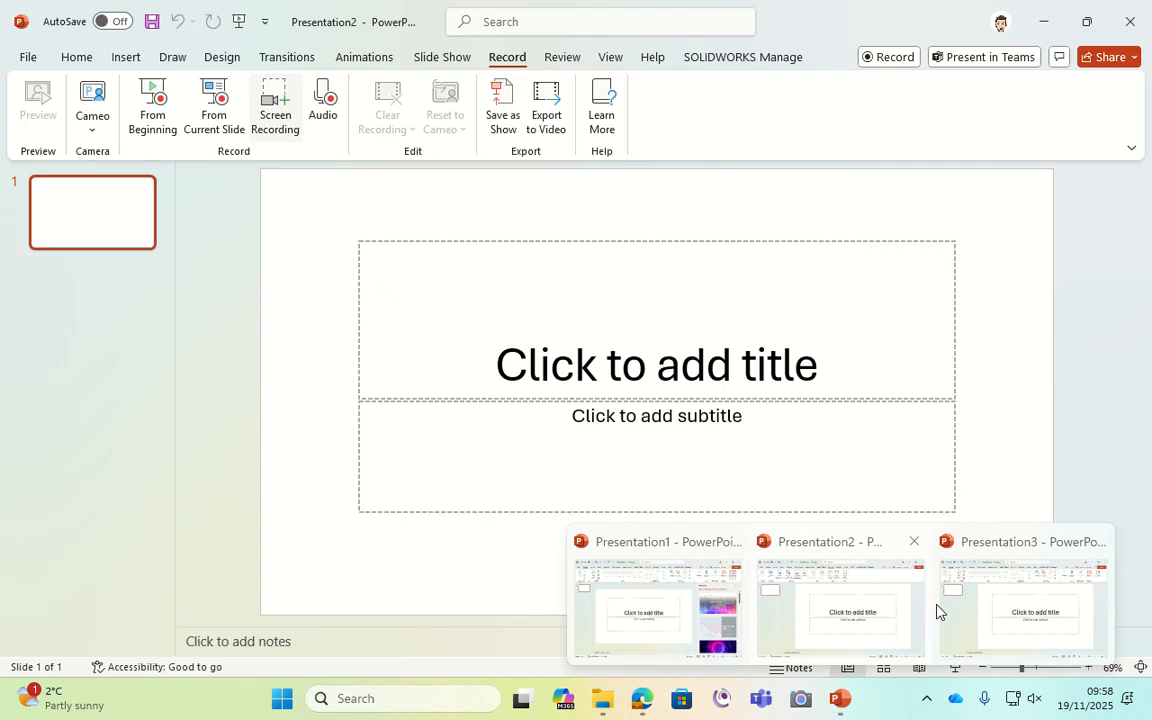
{"action": "left_click", "coordinate": [975, 611]}
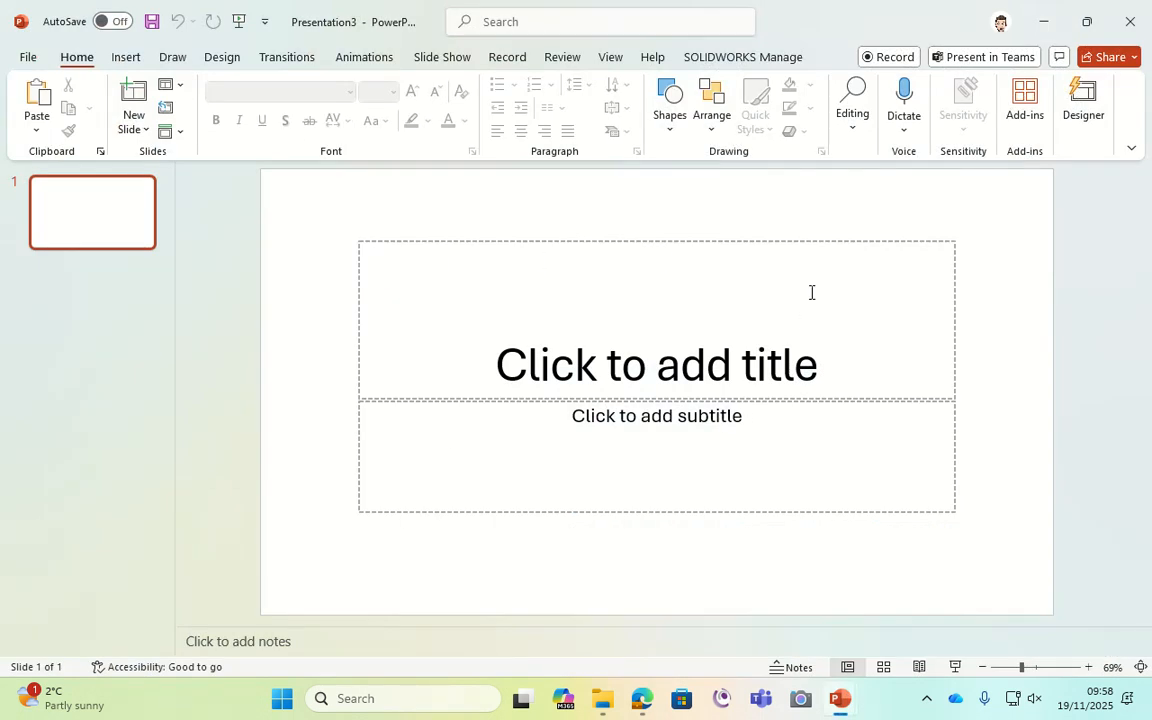
{"action": "left_click", "coordinate": [120, 57]}
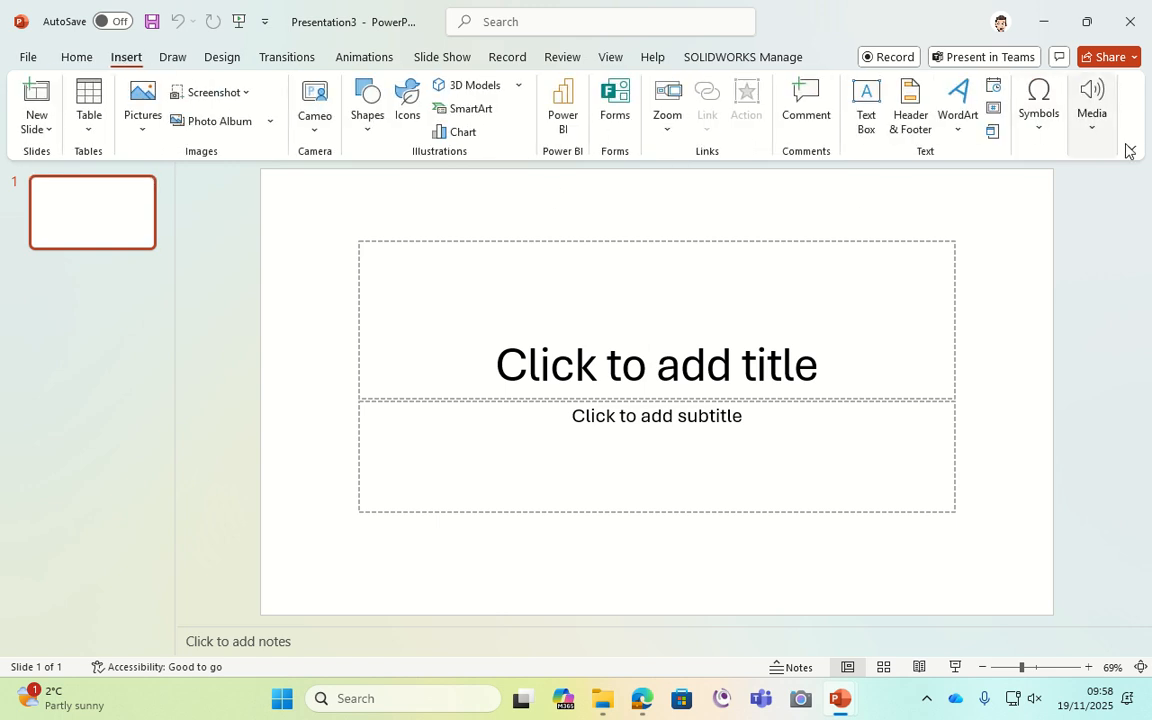
{"action": "mouse_move", "coordinate": [842, 716]}
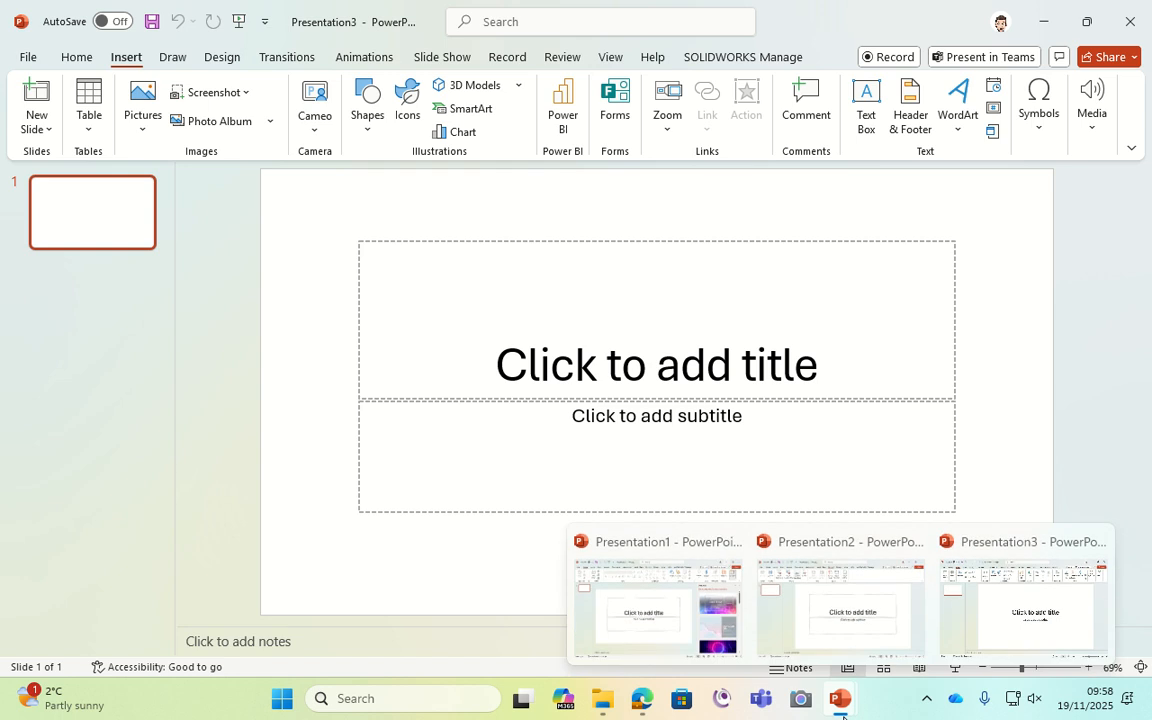